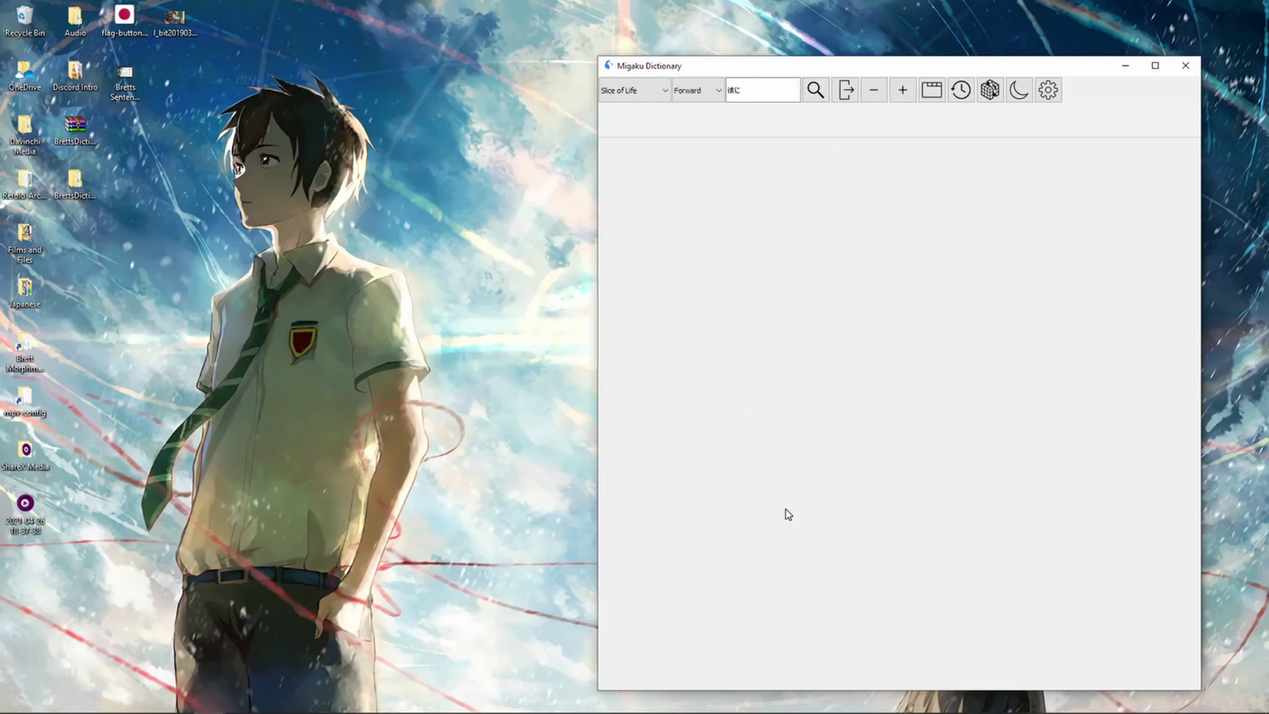
Show the taskbar window previews to find the Chrome window with Netflix.
mouse_move(211, 701)
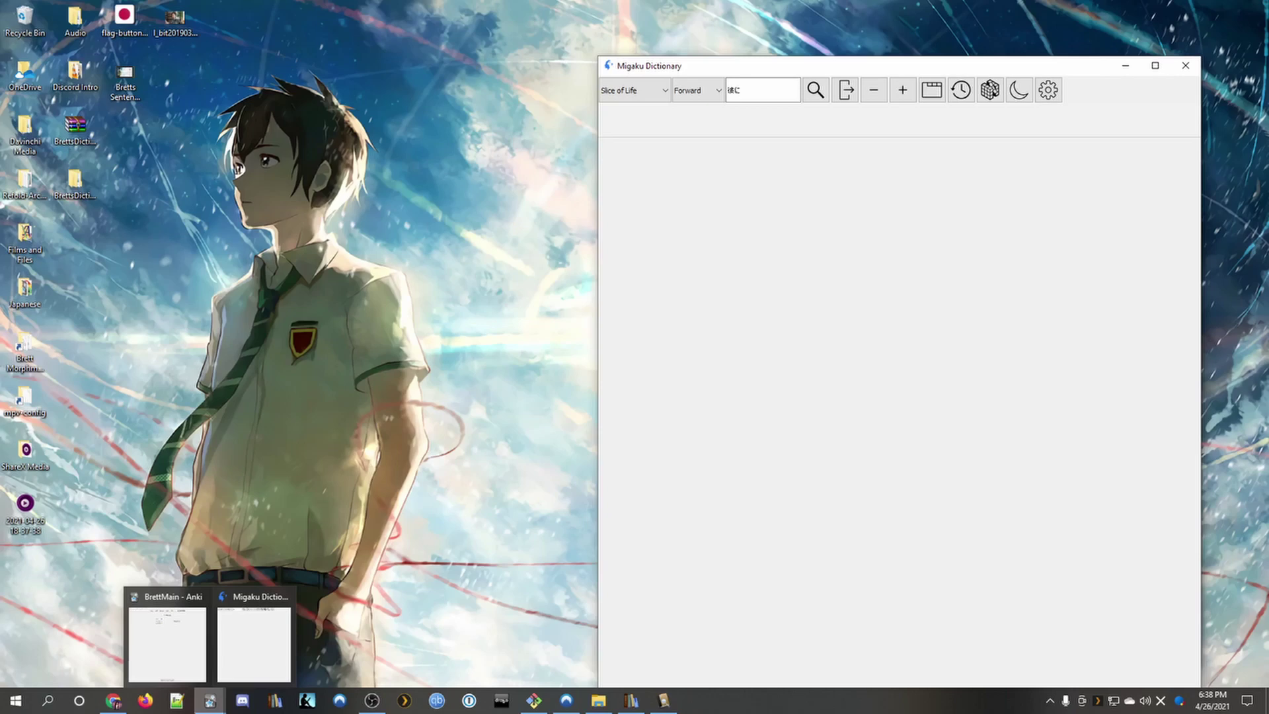
Load the Refold website in a new browser tab and view its community join page.
left_click(114, 700)
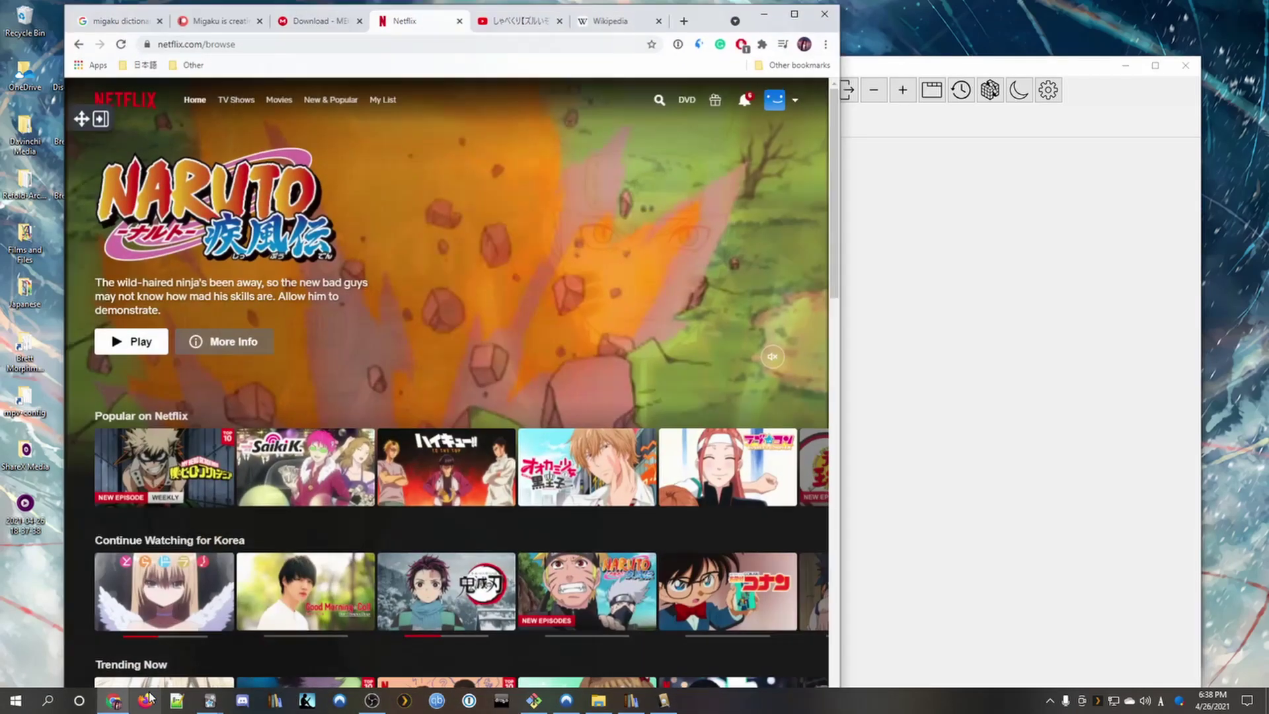
left_click(683, 20)
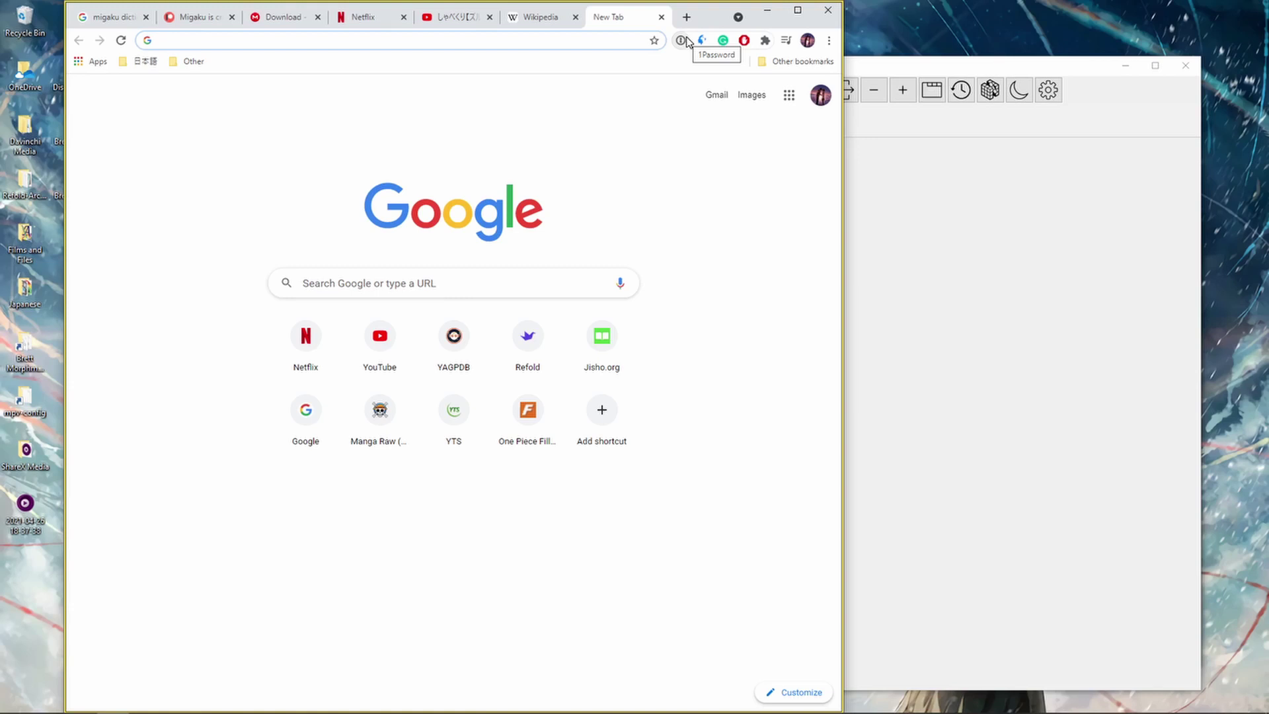
type("refold.la")
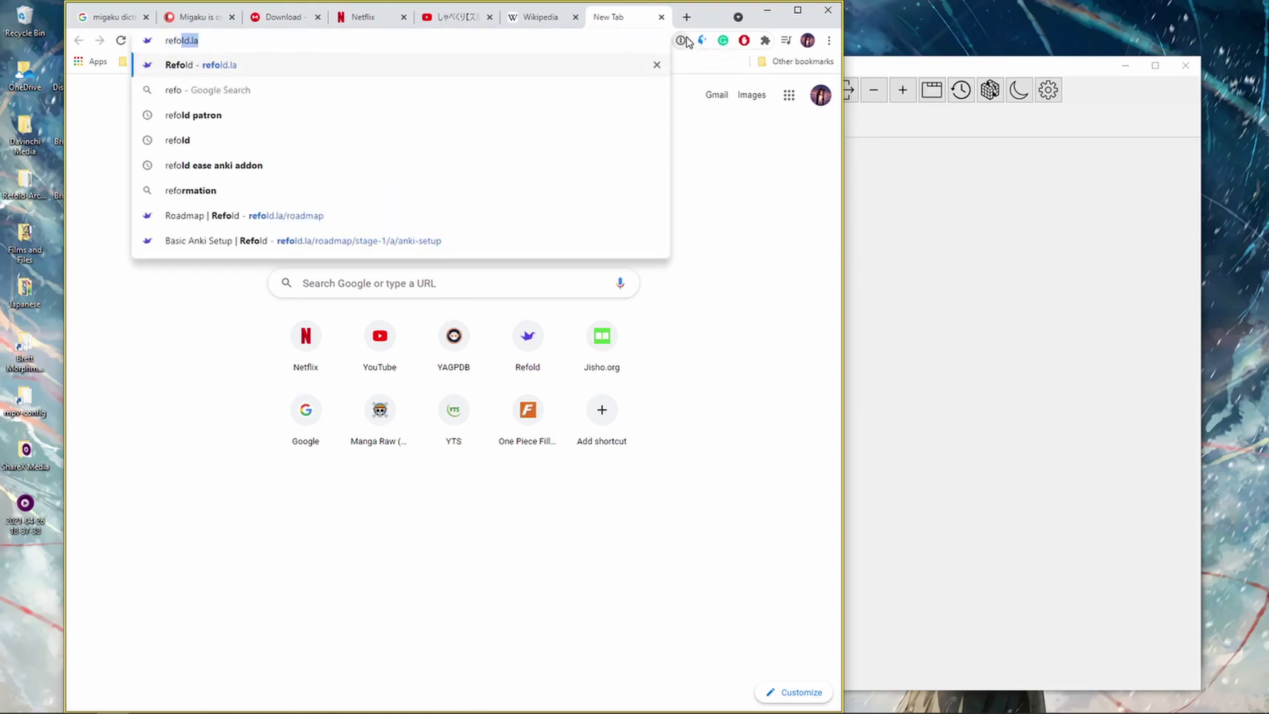
key("Return")
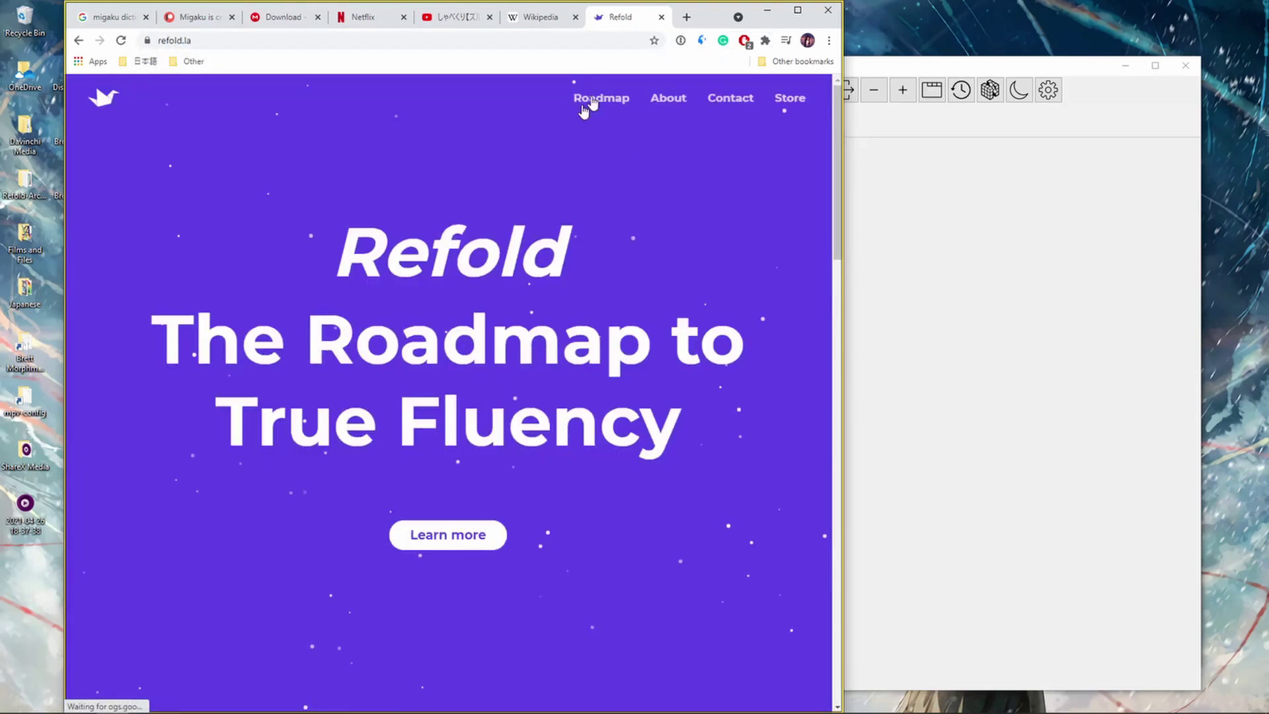
scroll(470, 433, "down", 6)
scroll(572, 347, "down", 2)
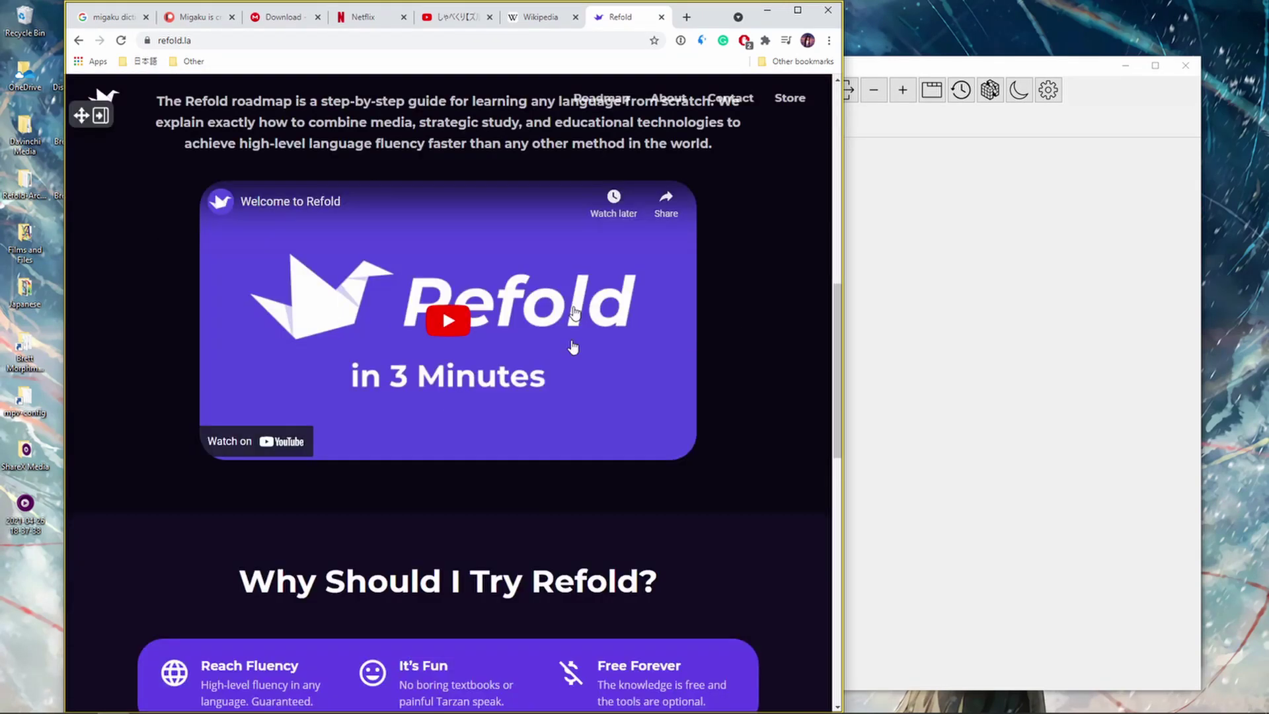
scroll(422, 370, "down", 10)
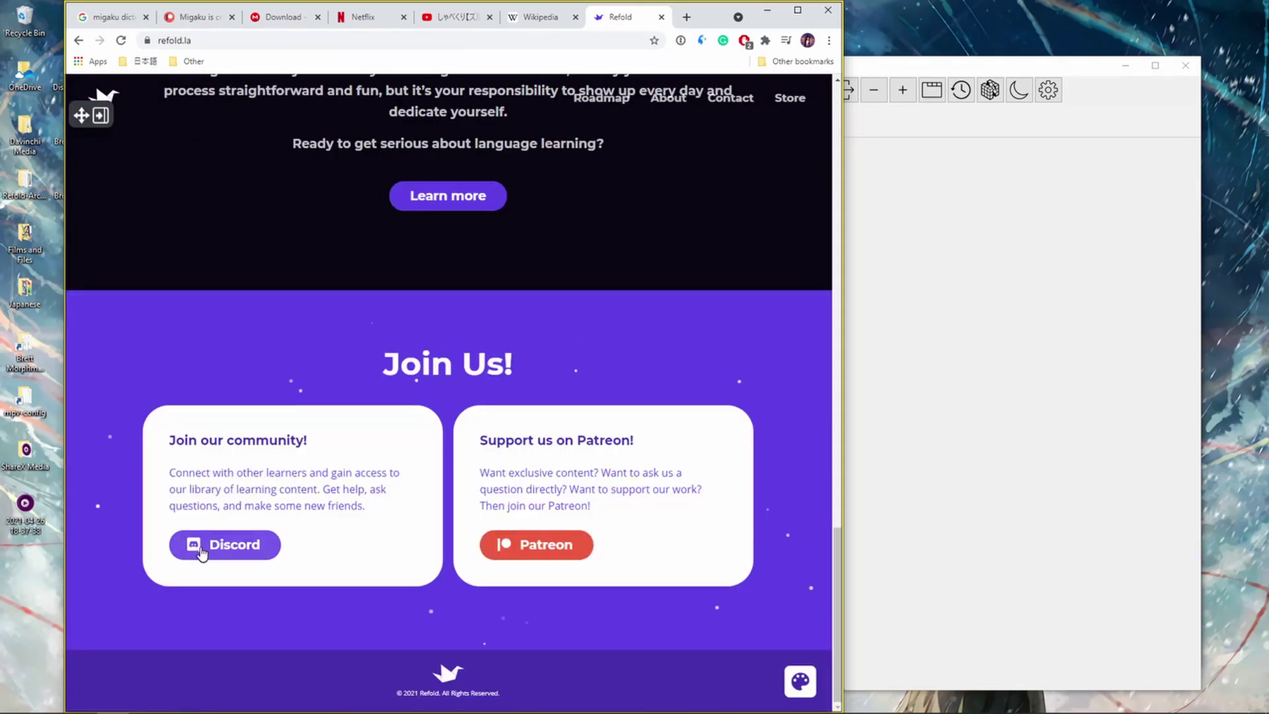
left_click(201, 552)
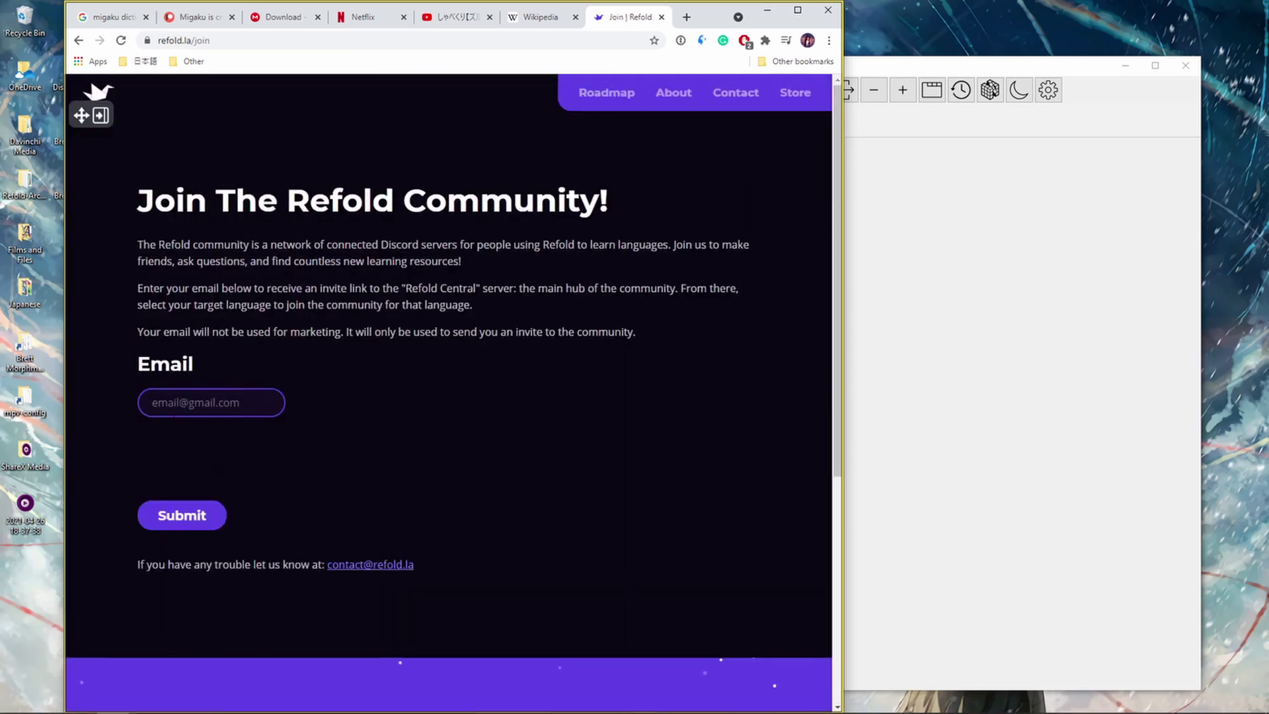
key("alt+Left")
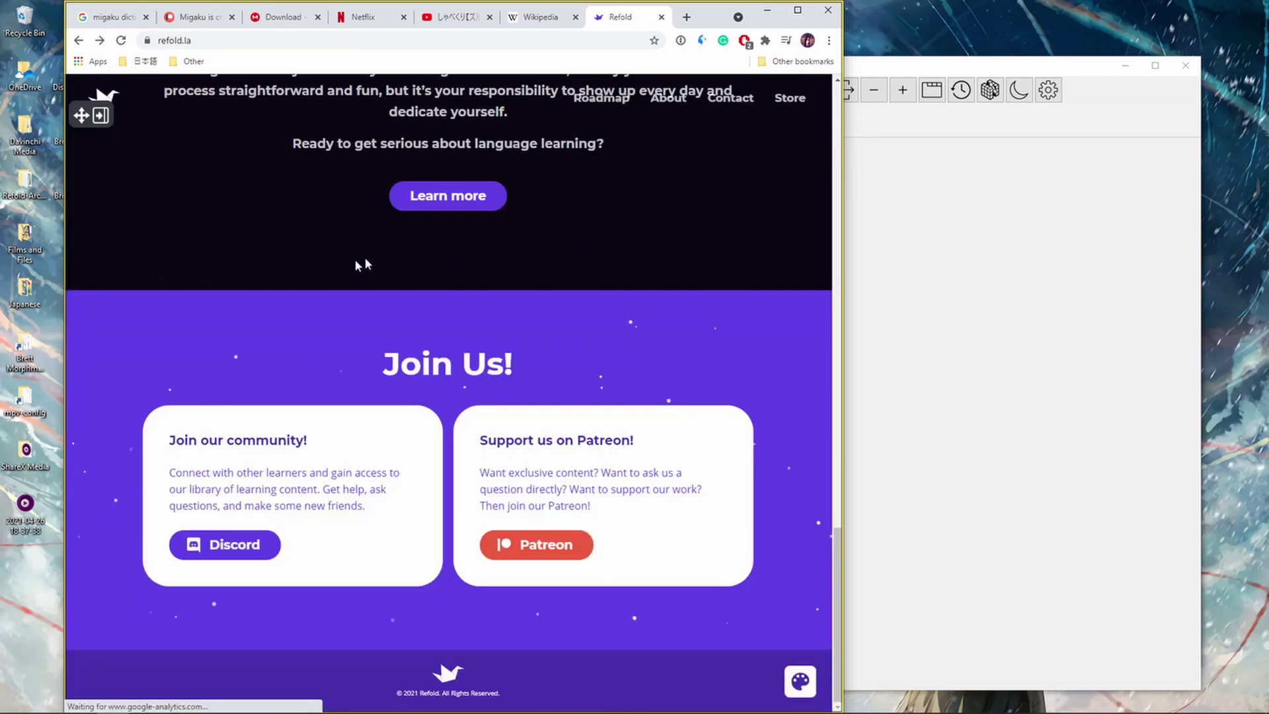
scroll(359, 263, "up", 15)
Read the Refold Roadmap's Stage 2 Build Comprehension section, then close the tab and minimize Chrome.
left_click(599, 98)
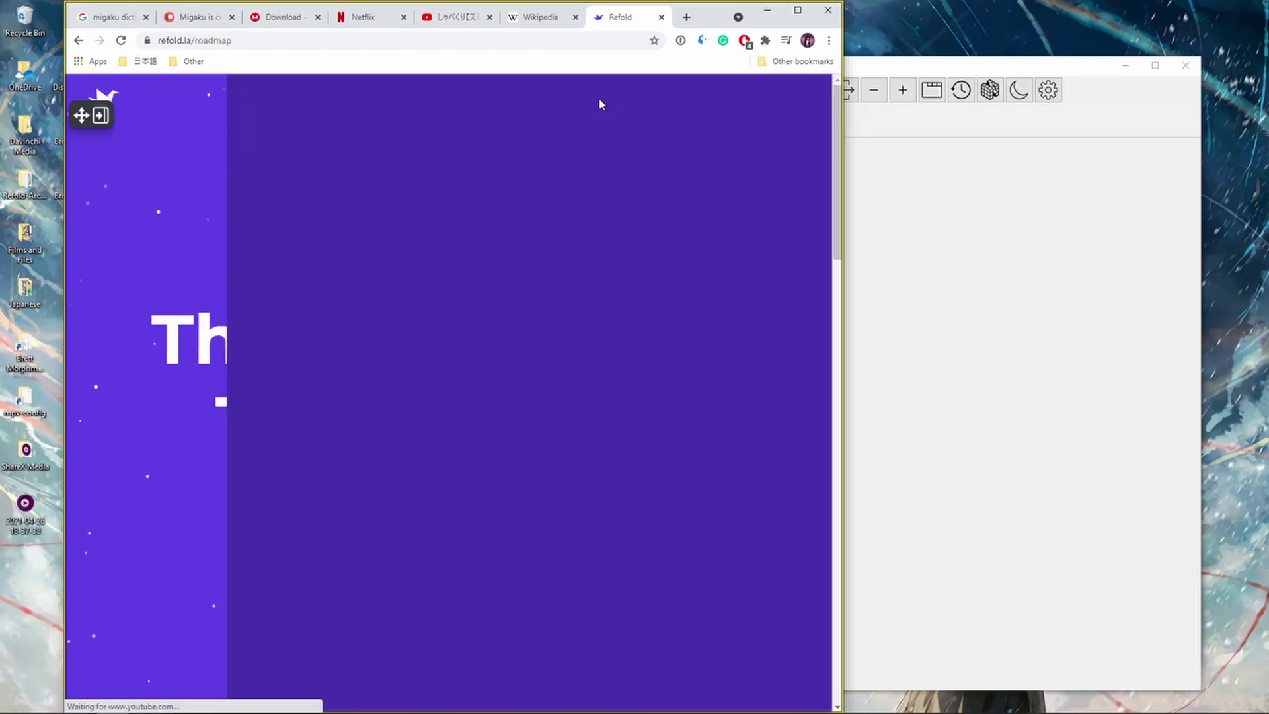
scroll(199, 421, "down", 3)
left_click(195, 420)
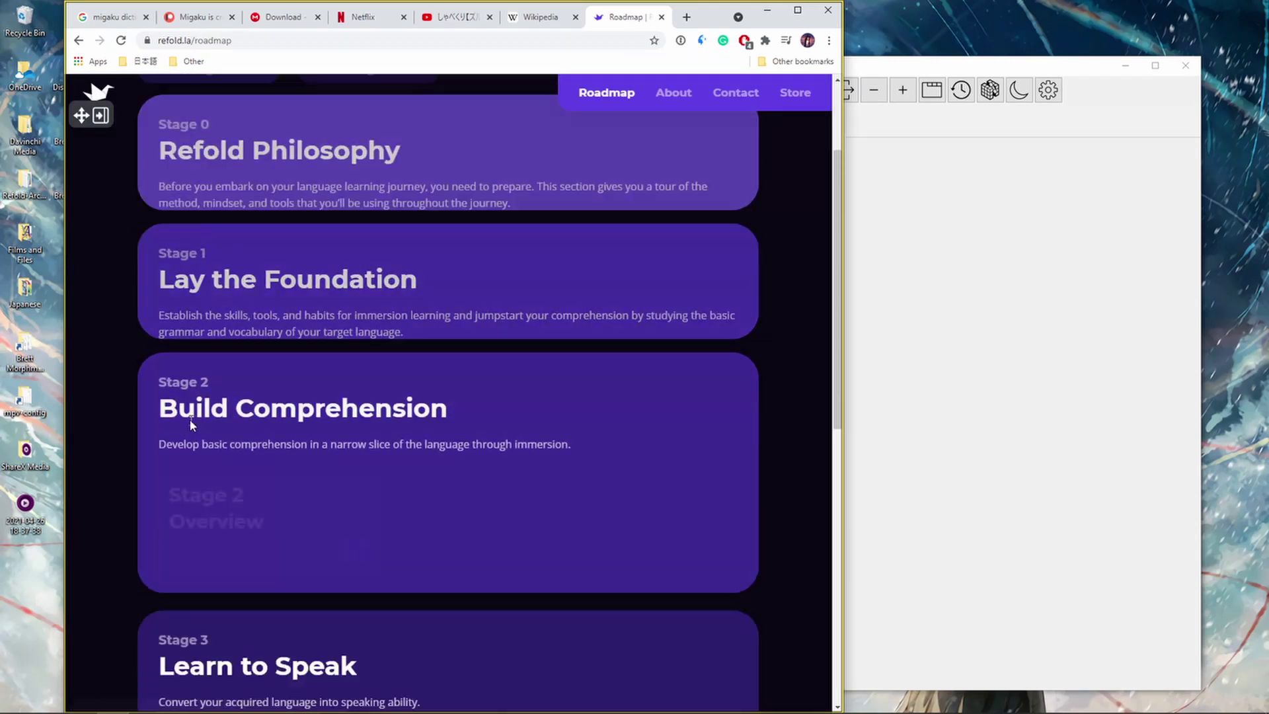
scroll(509, 476, "down", 3)
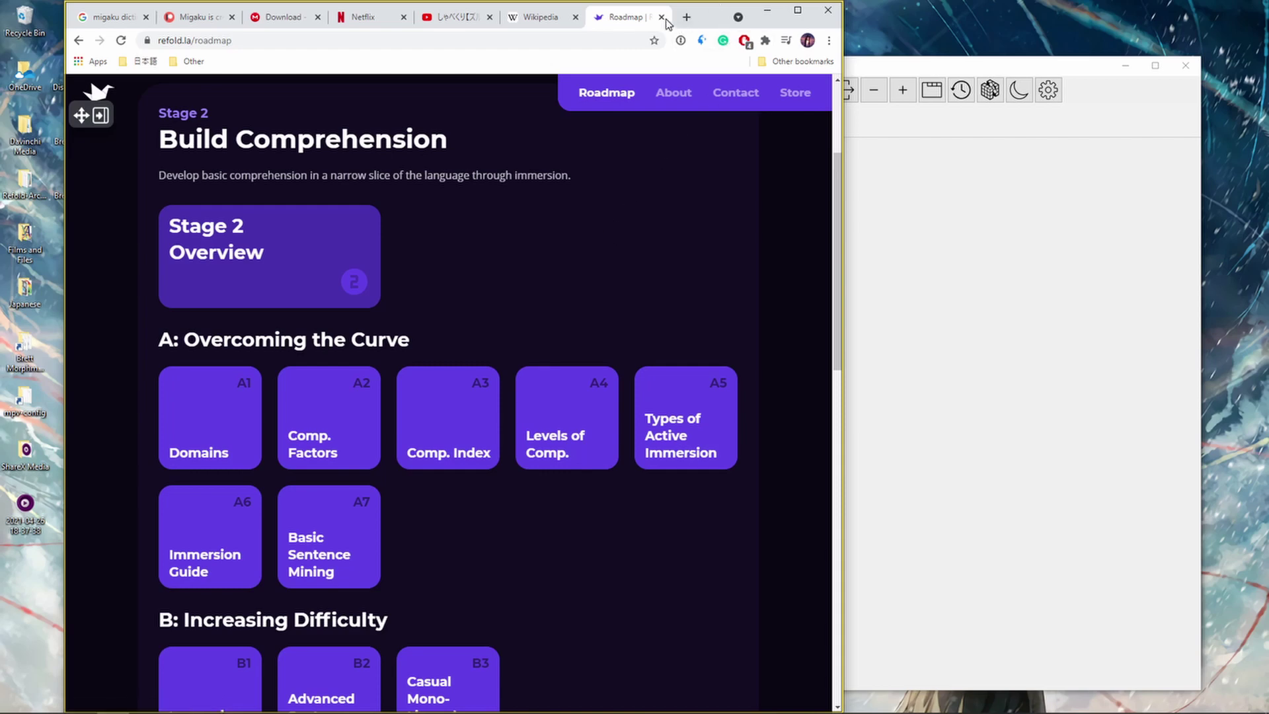
left_click(661, 18)
left_click(768, 10)
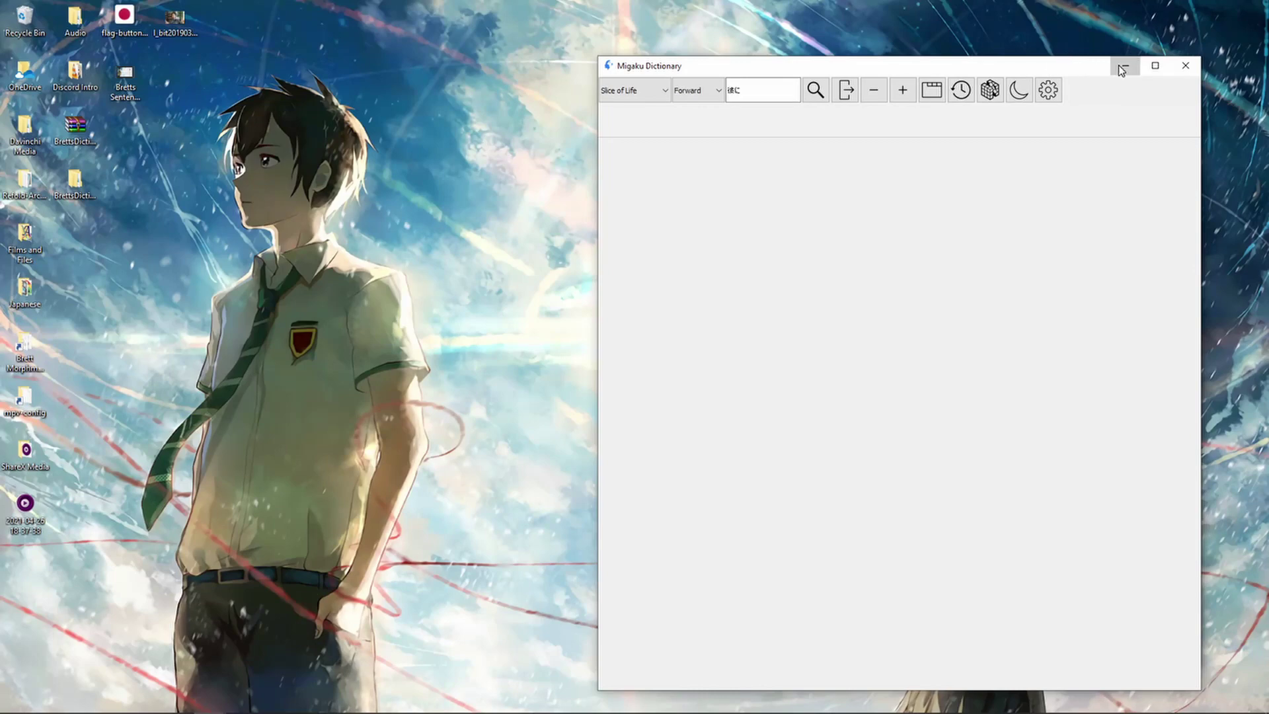
Minimize Migaku Dictionary and Anki to clear the desktop, then preview the Anki window.
left_click(1126, 65)
key("super+d")
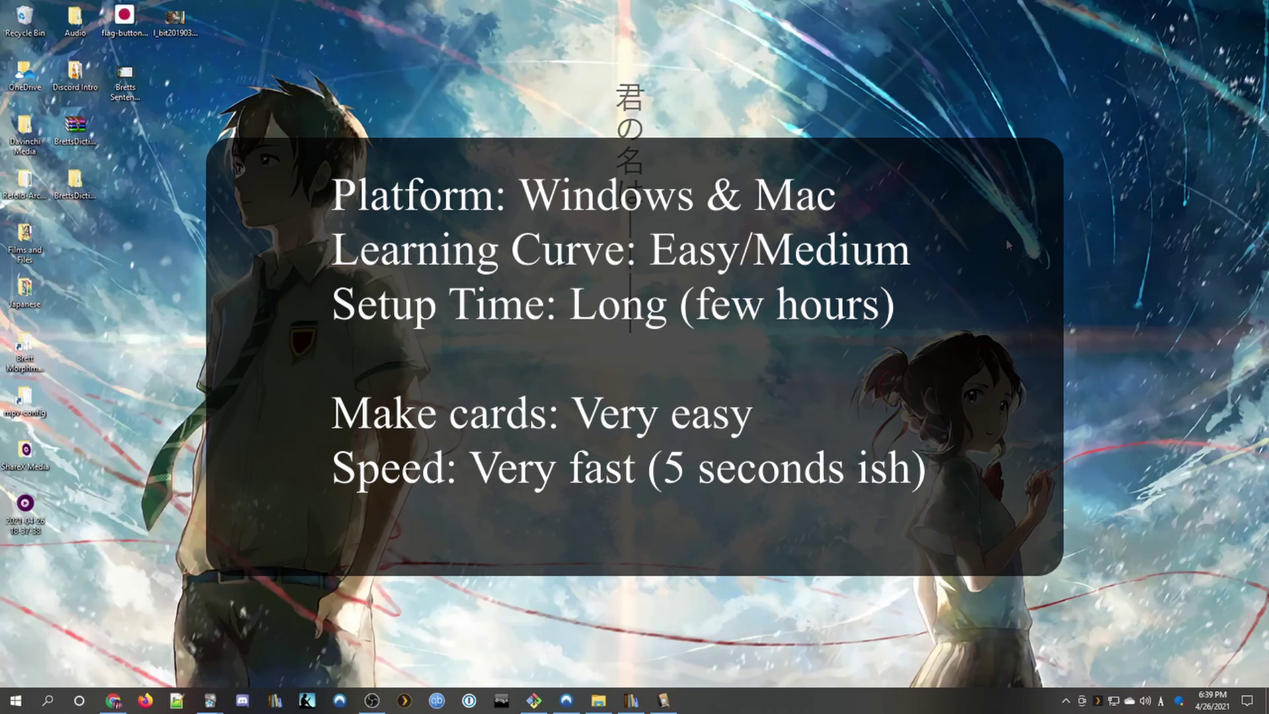
mouse_move(210, 701)
mouse_move(188, 653)
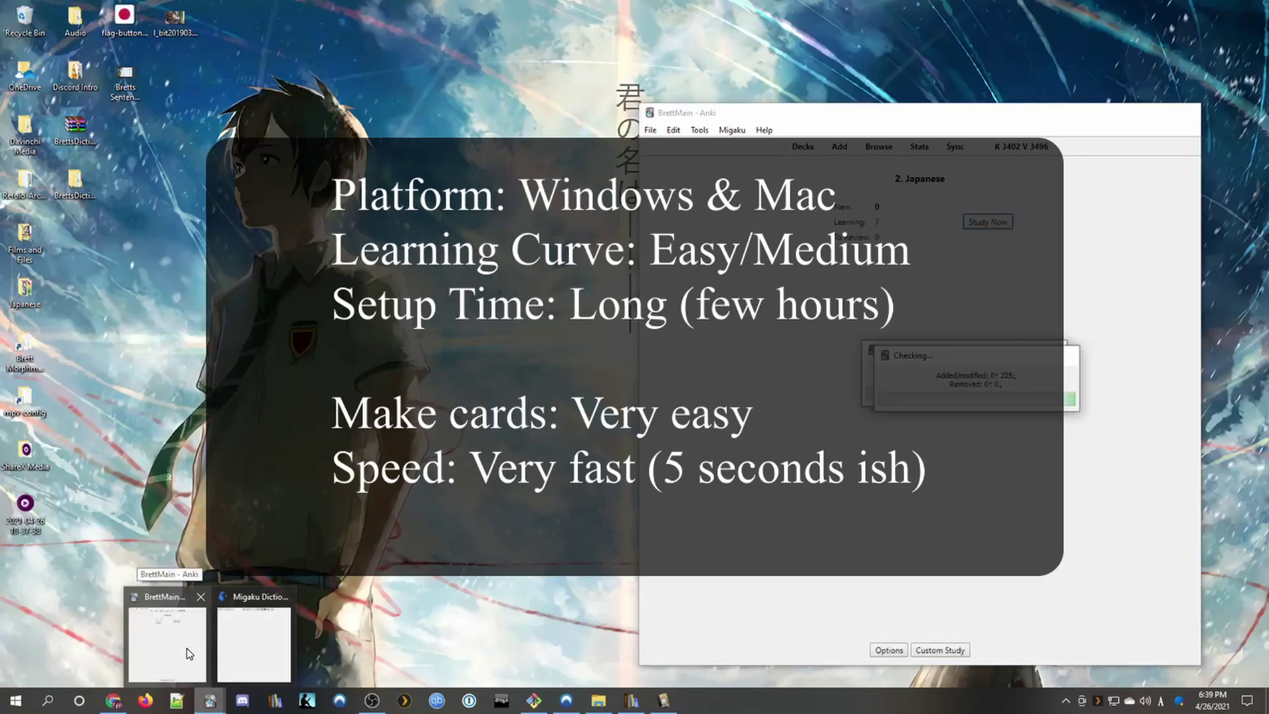
Bring Anki forward and reveal the answer side of the 憎む card.
left_click(188, 653)
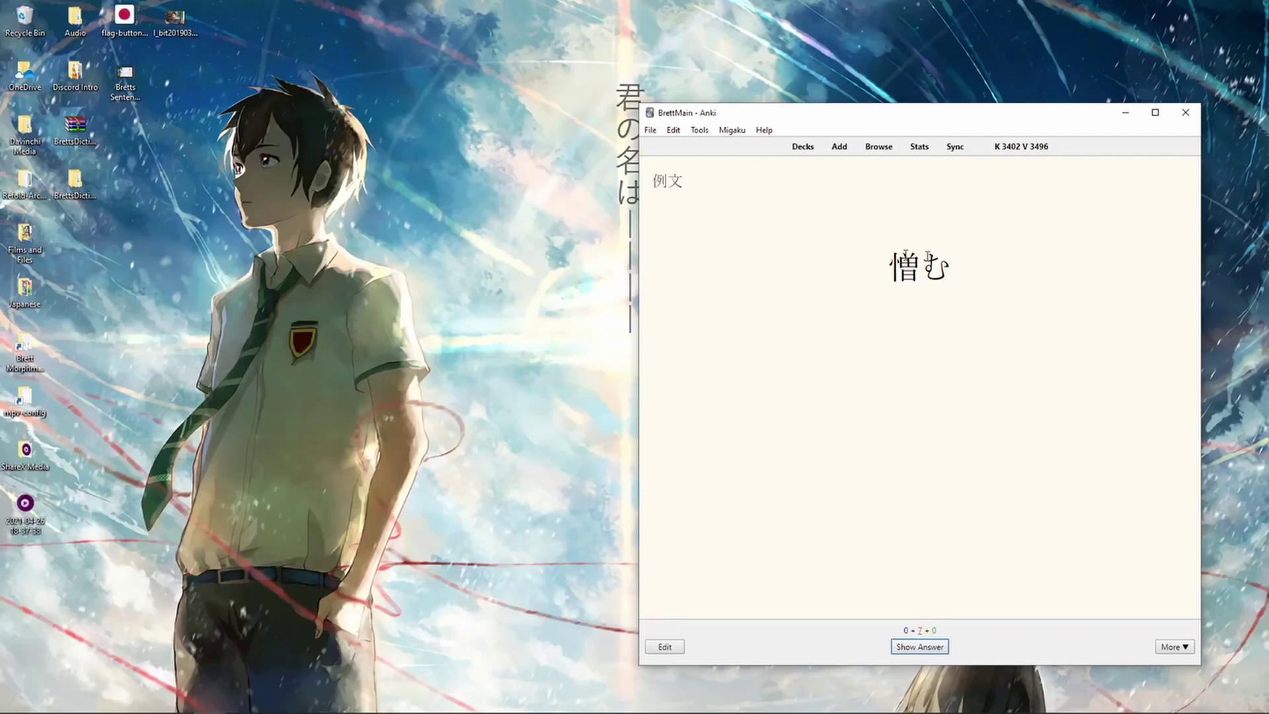
key("space")
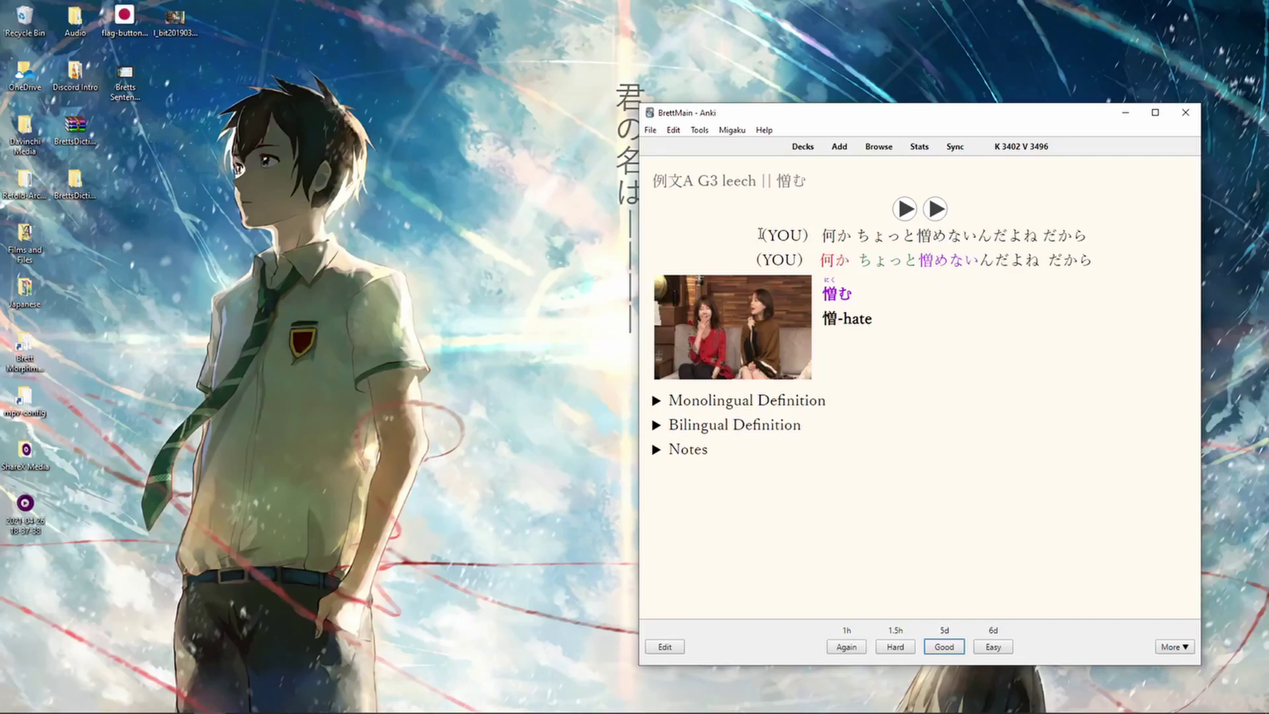
left_click_drag(754, 235, 787, 235)
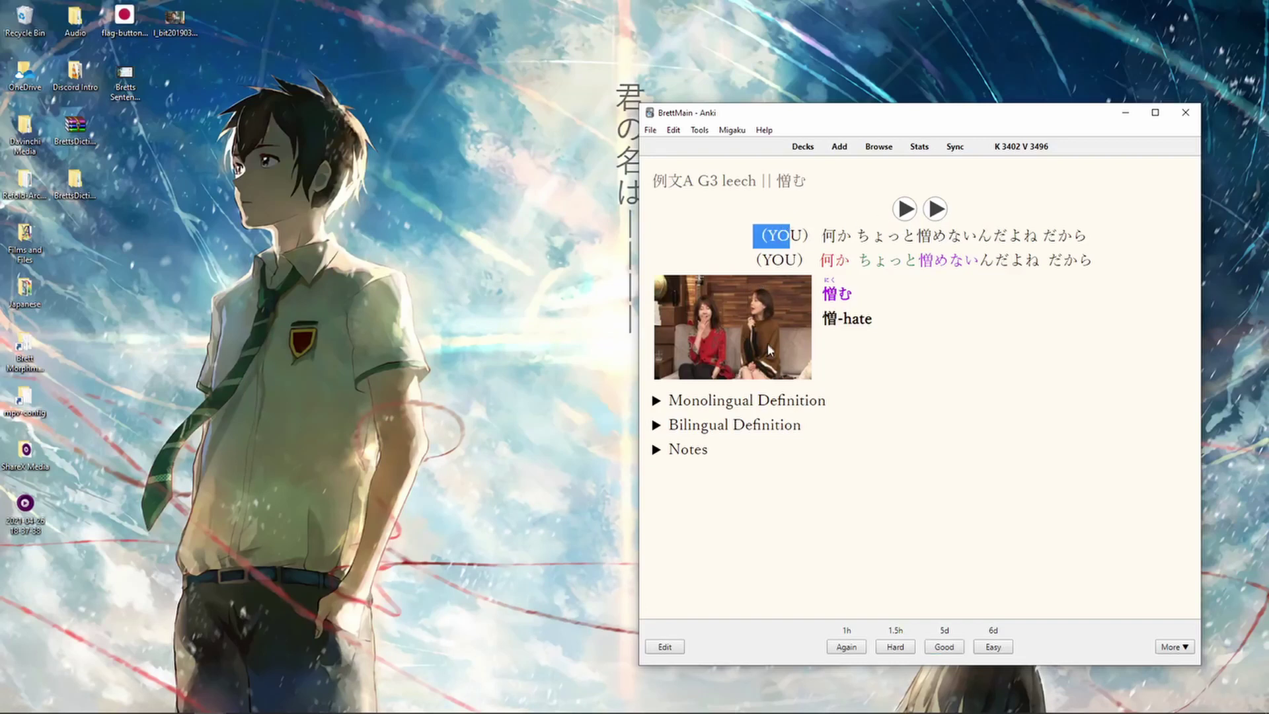
left_click(864, 375)
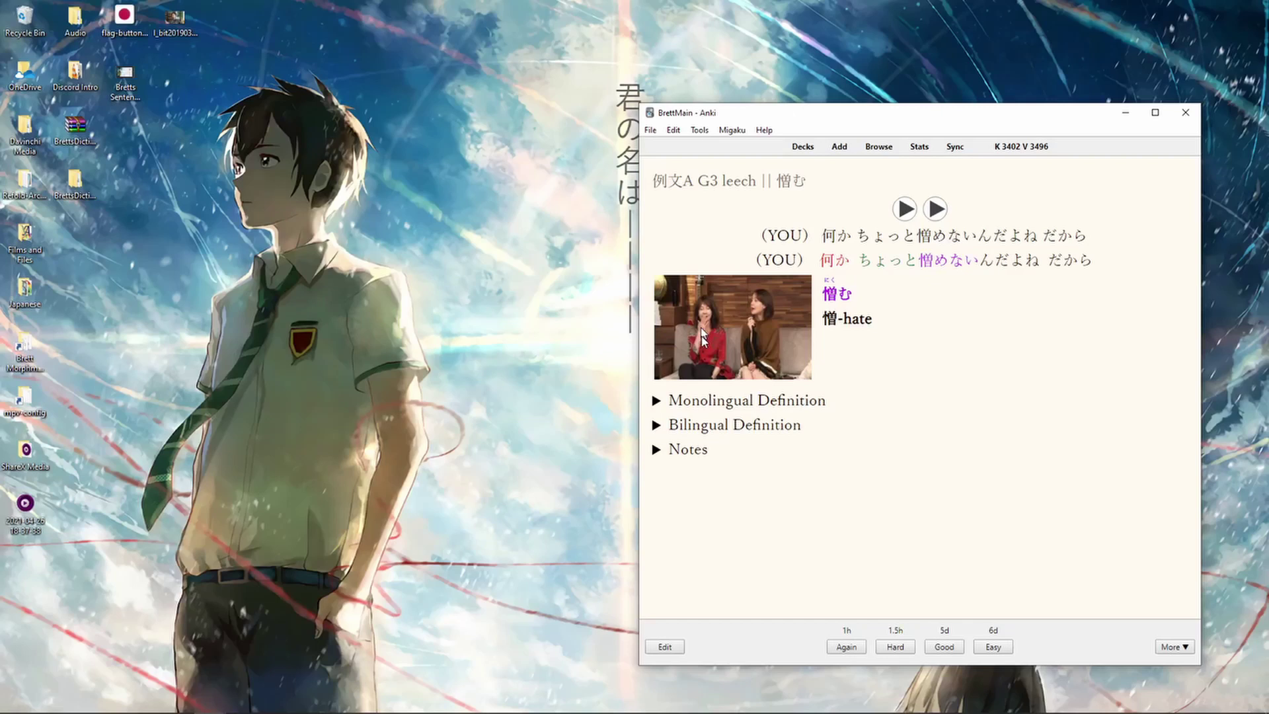
Play both audio clips and toggle the Monolingual and Bilingual Definition sections.
left_click(905, 209)
left_click(937, 210)
left_click(723, 401)
left_click(724, 401)
left_click(706, 428)
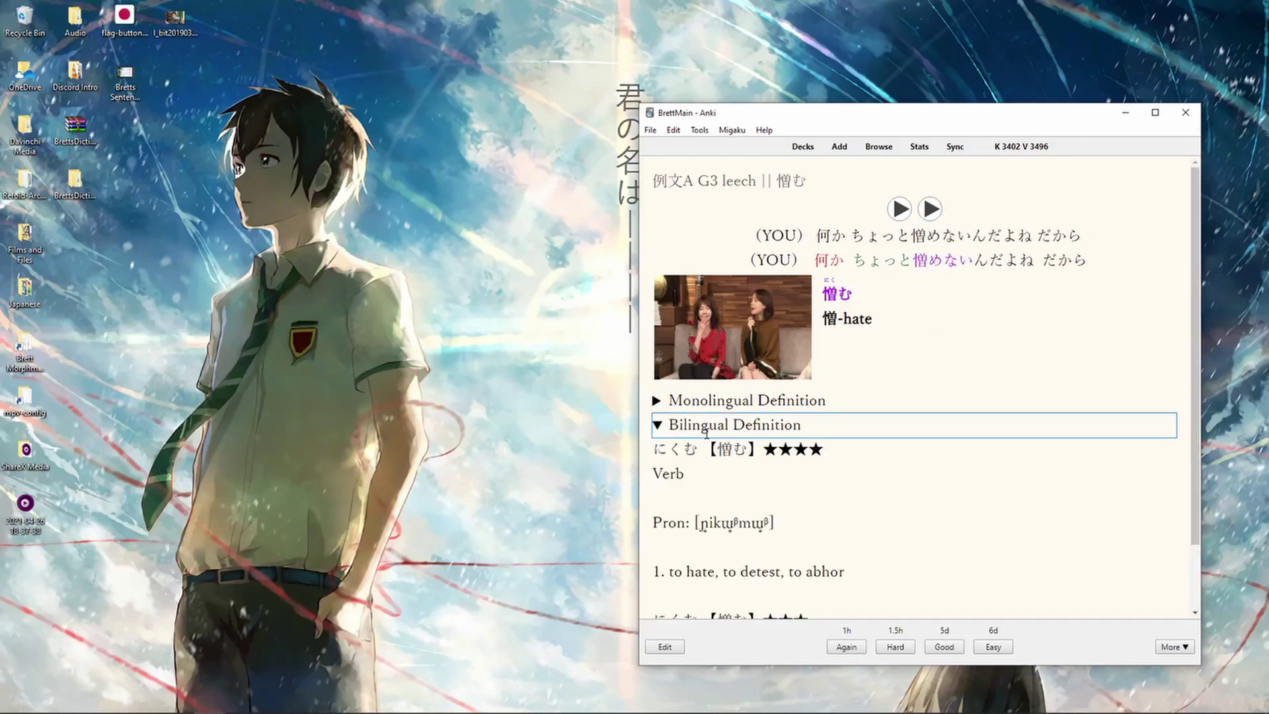
left_click(704, 430)
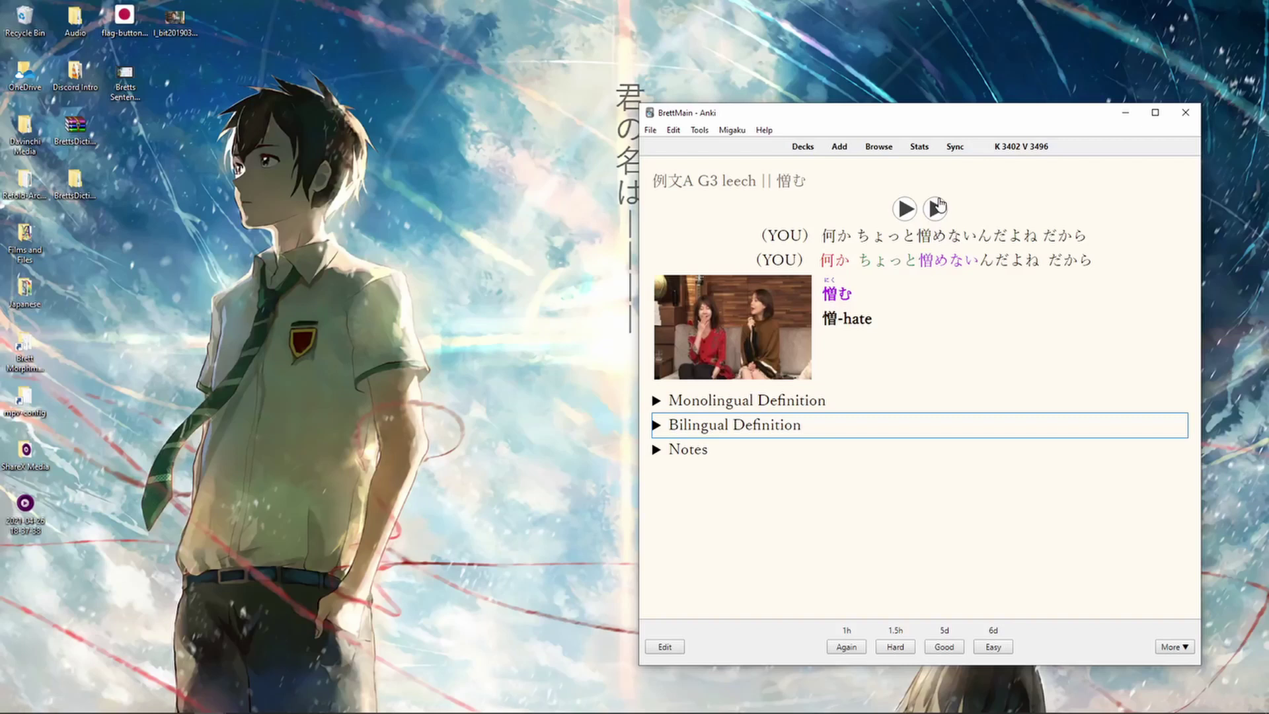
mouse_move(938, 307)
mouse_move(139, 711)
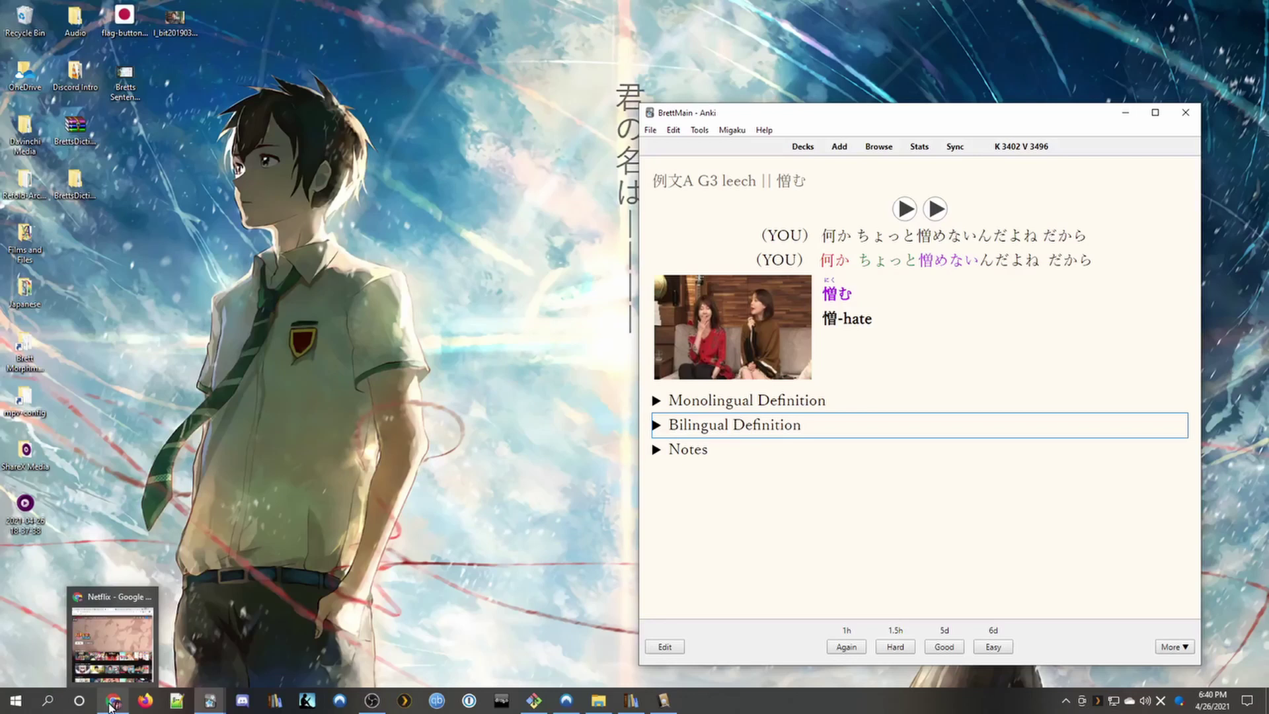
left_click(792, 536)
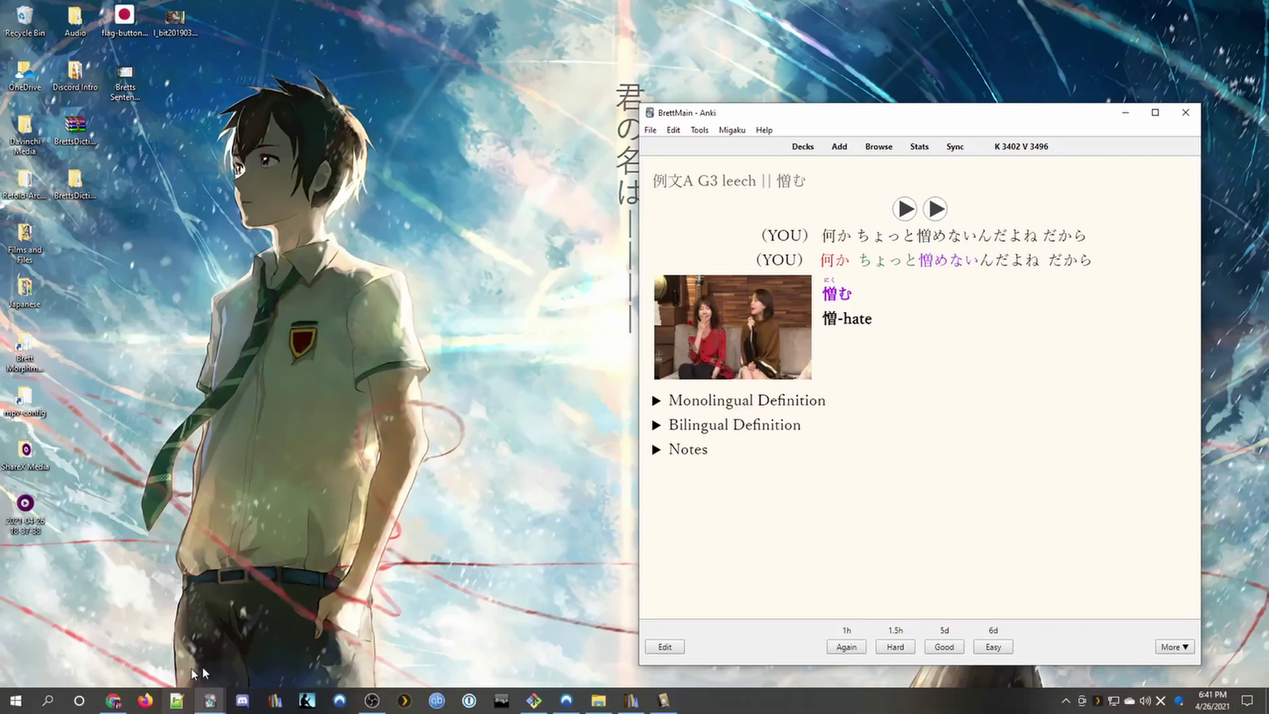
Bring the Netflix browser window forward, briefly opening and closing the system tray overflow.
left_click(113, 701)
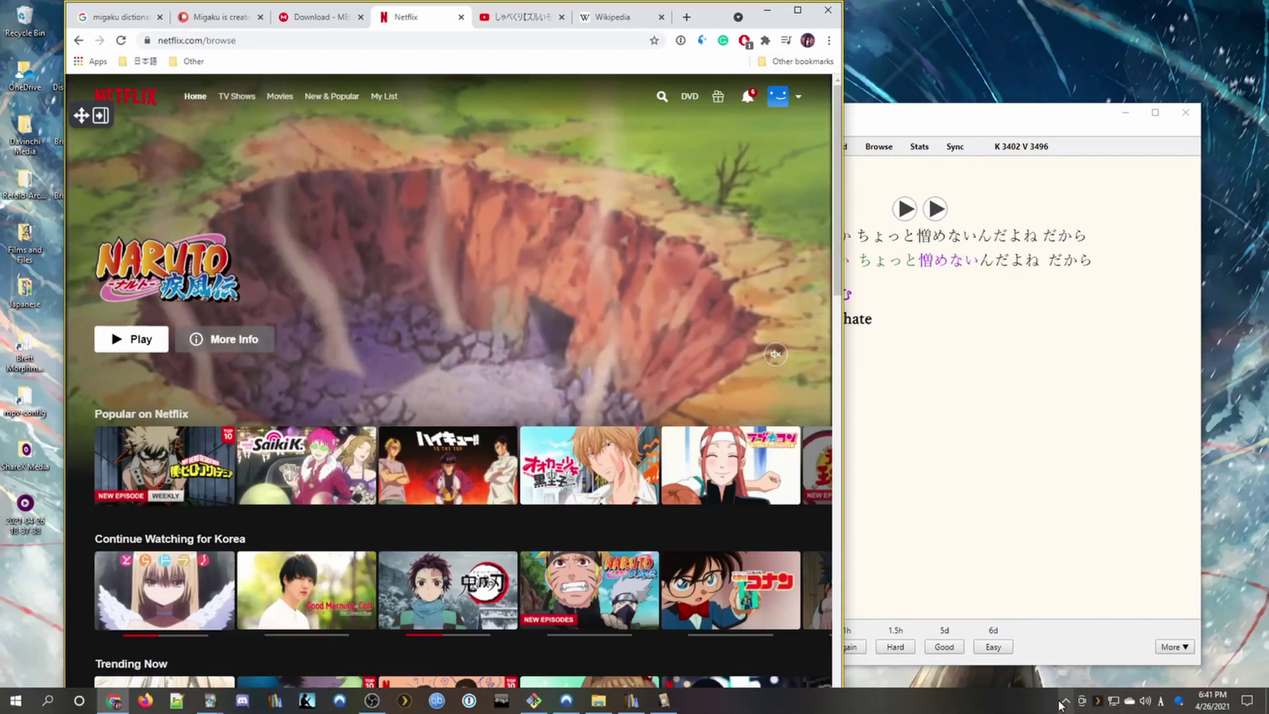
left_click(1066, 700)
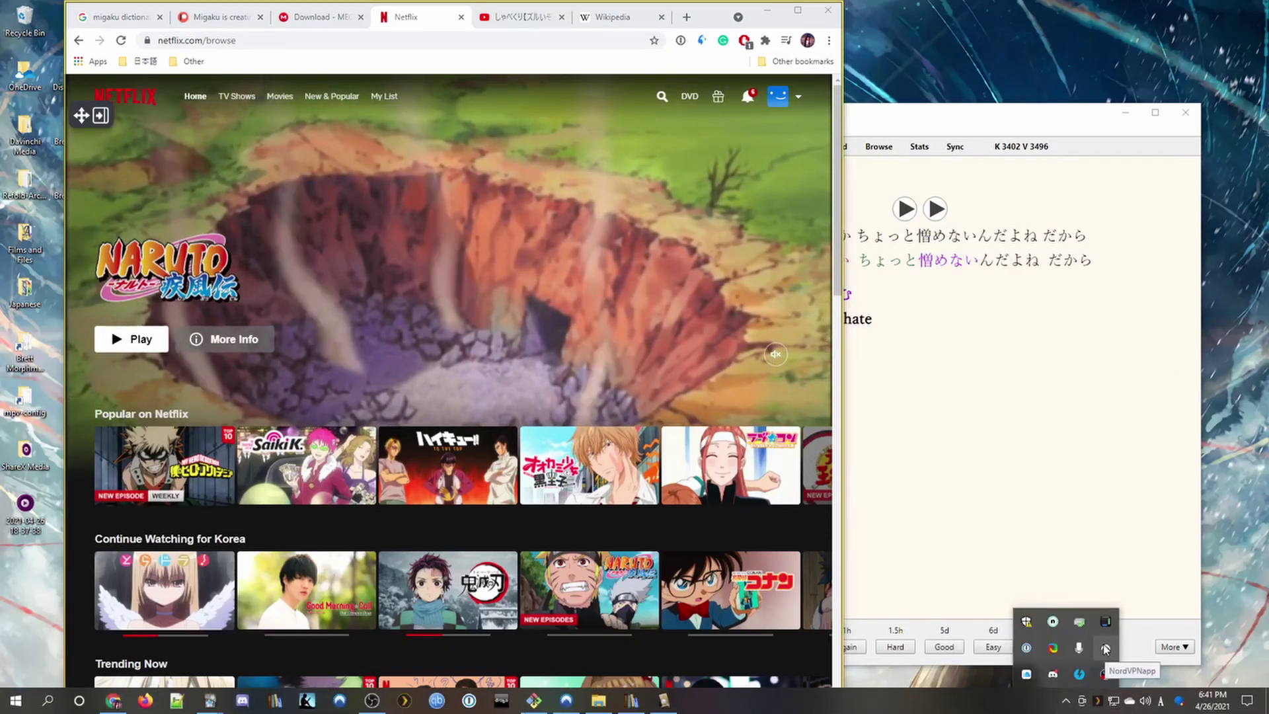
left_click(411, 16)
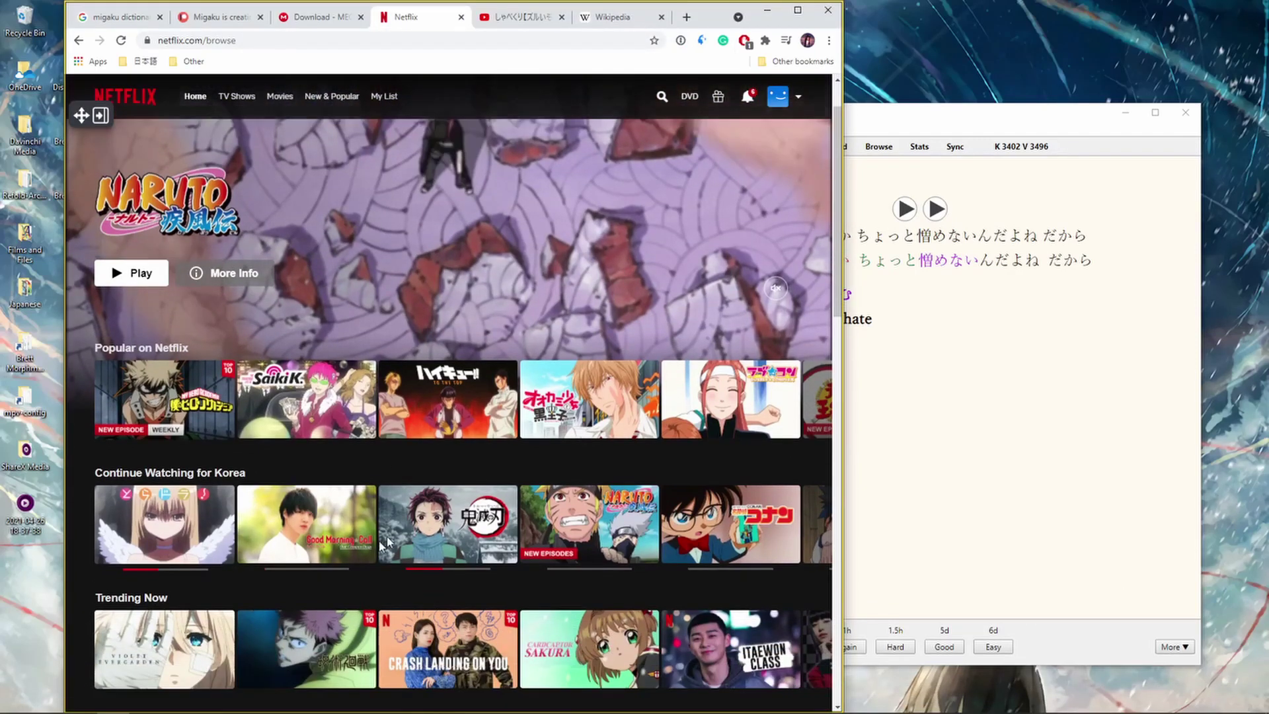
mouse_move(301, 519)
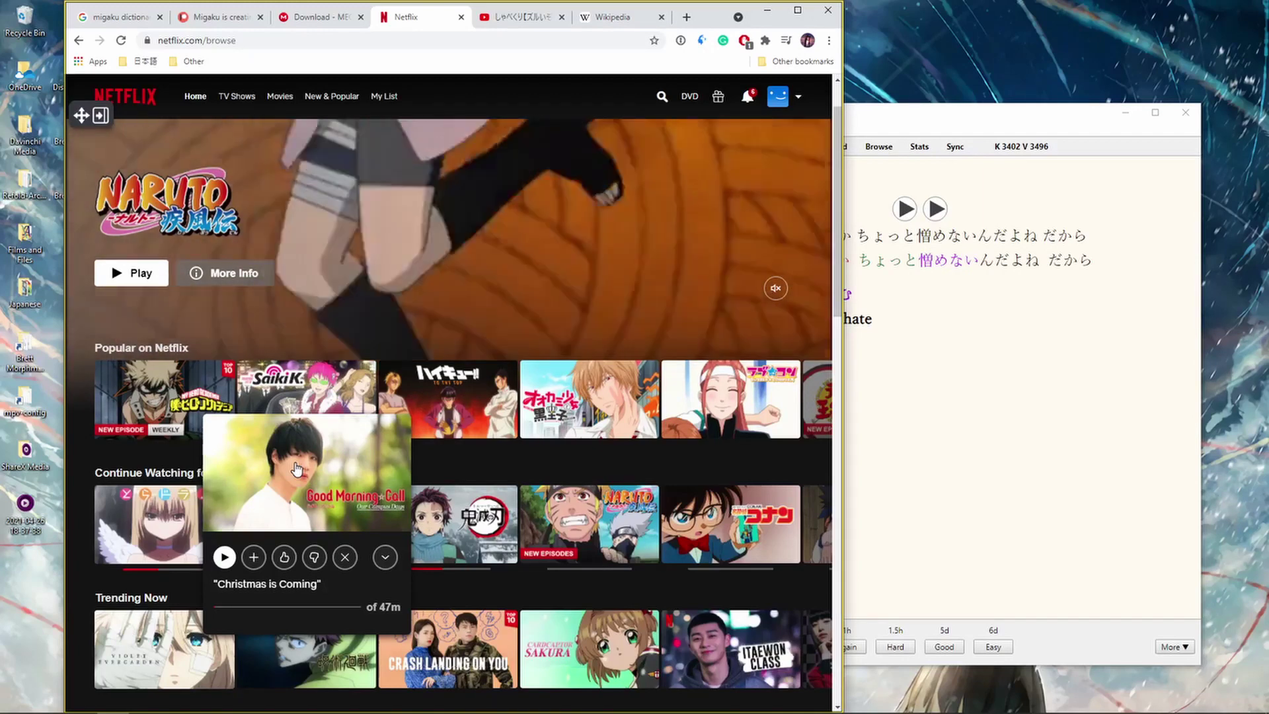
Play Good Morning Call S1:E4 full screen and view the Migaku toolbar's Don't Skip options.
left_click(296, 469)
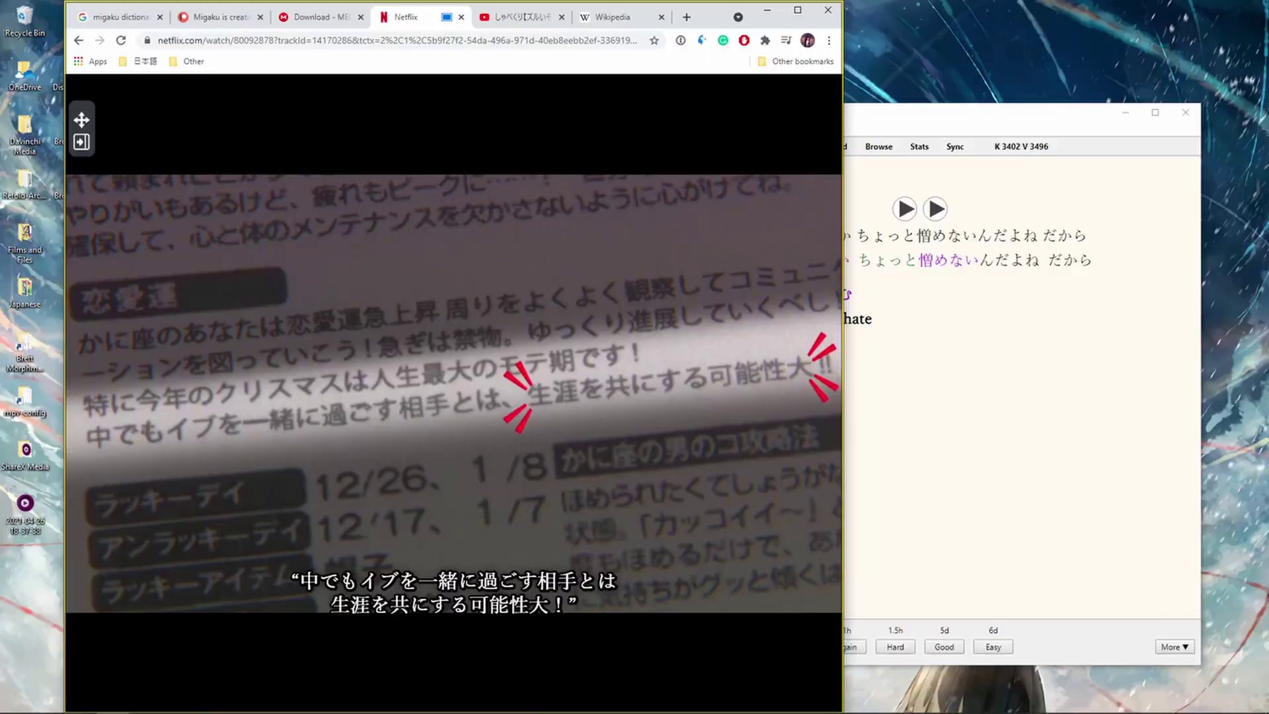
key("F11")
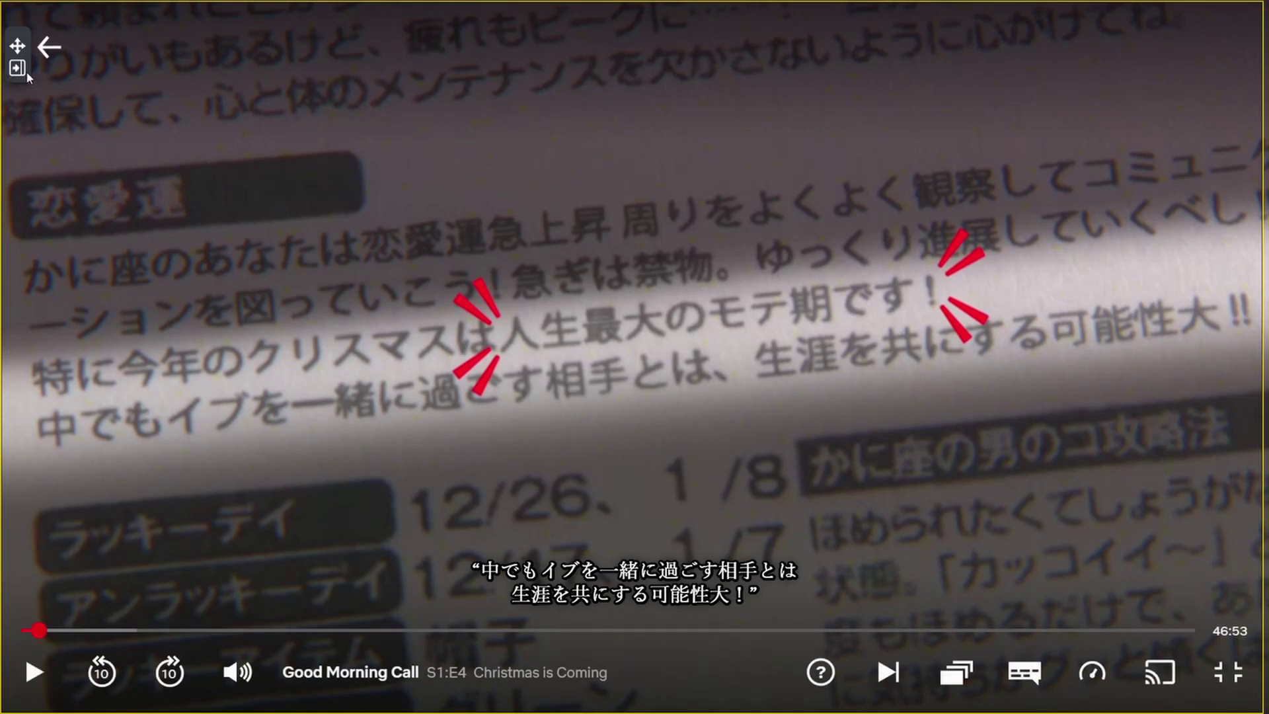
left_click(14, 71)
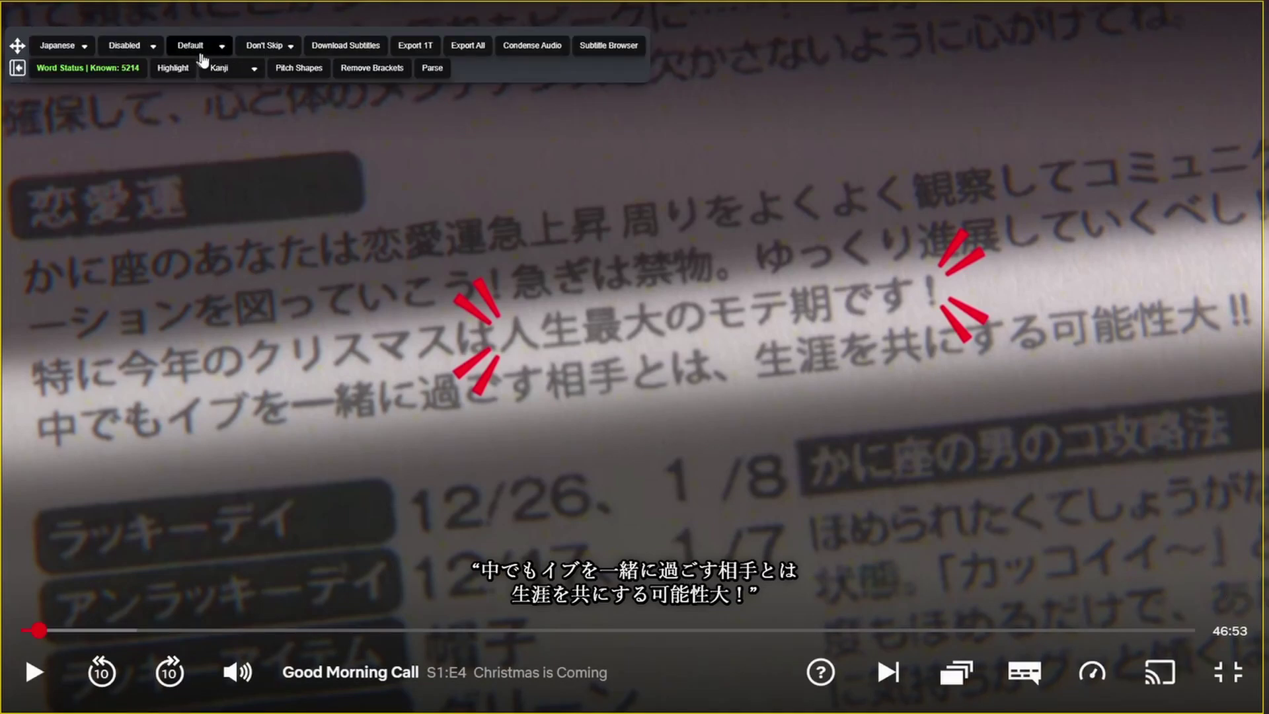
left_click(277, 53)
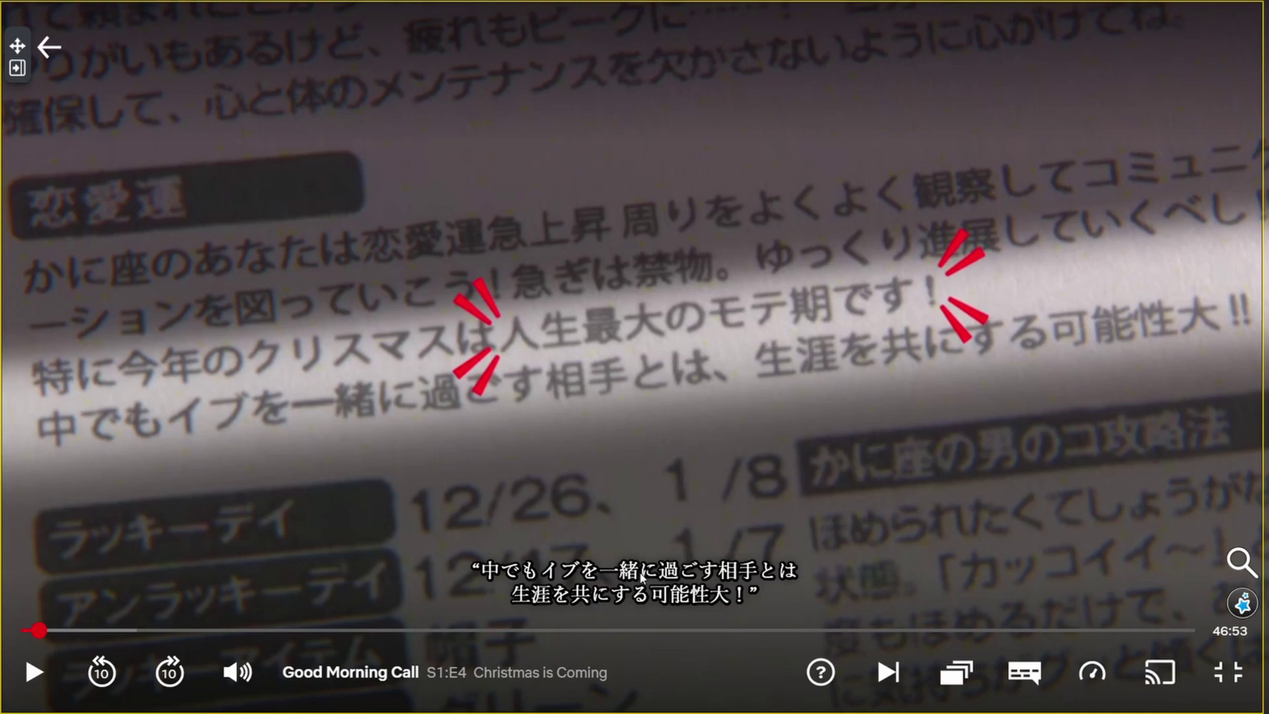
Look up 一緒に from the subtitle in Migaku Dictionary, also trying 一緒, then close it.
left_click_drag(653, 576, 599, 575)
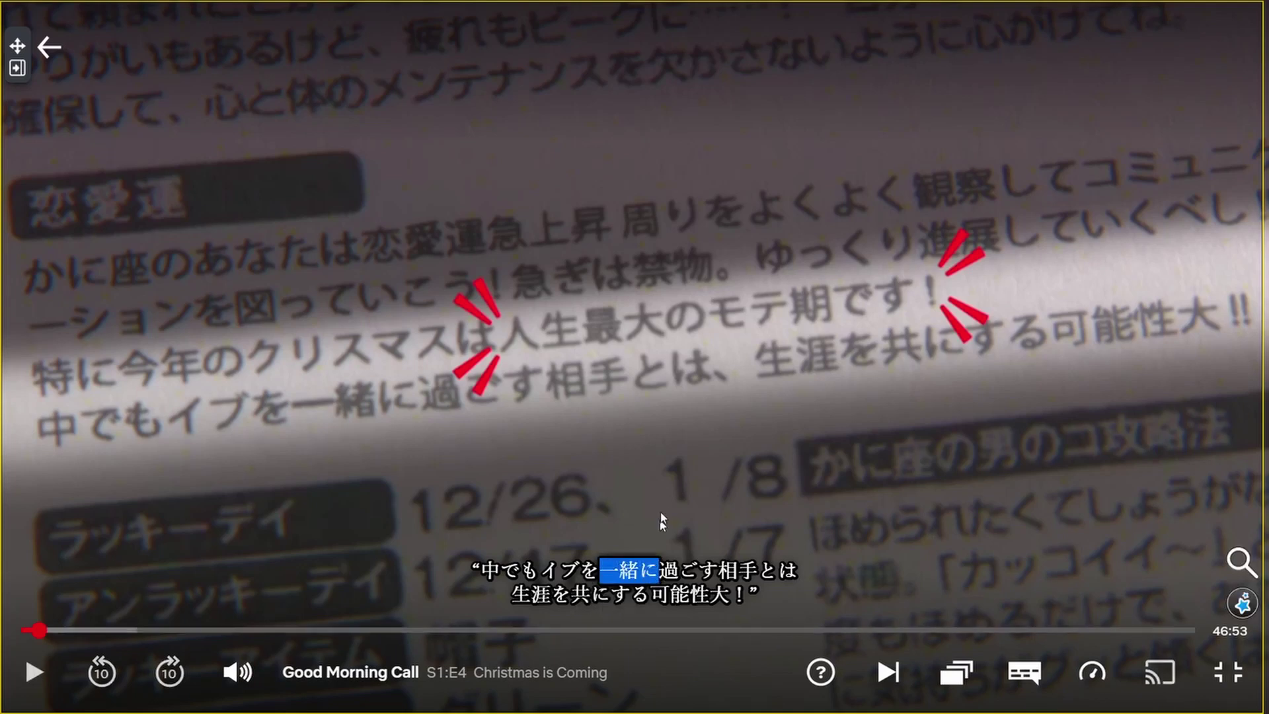
key("ctrl+s")
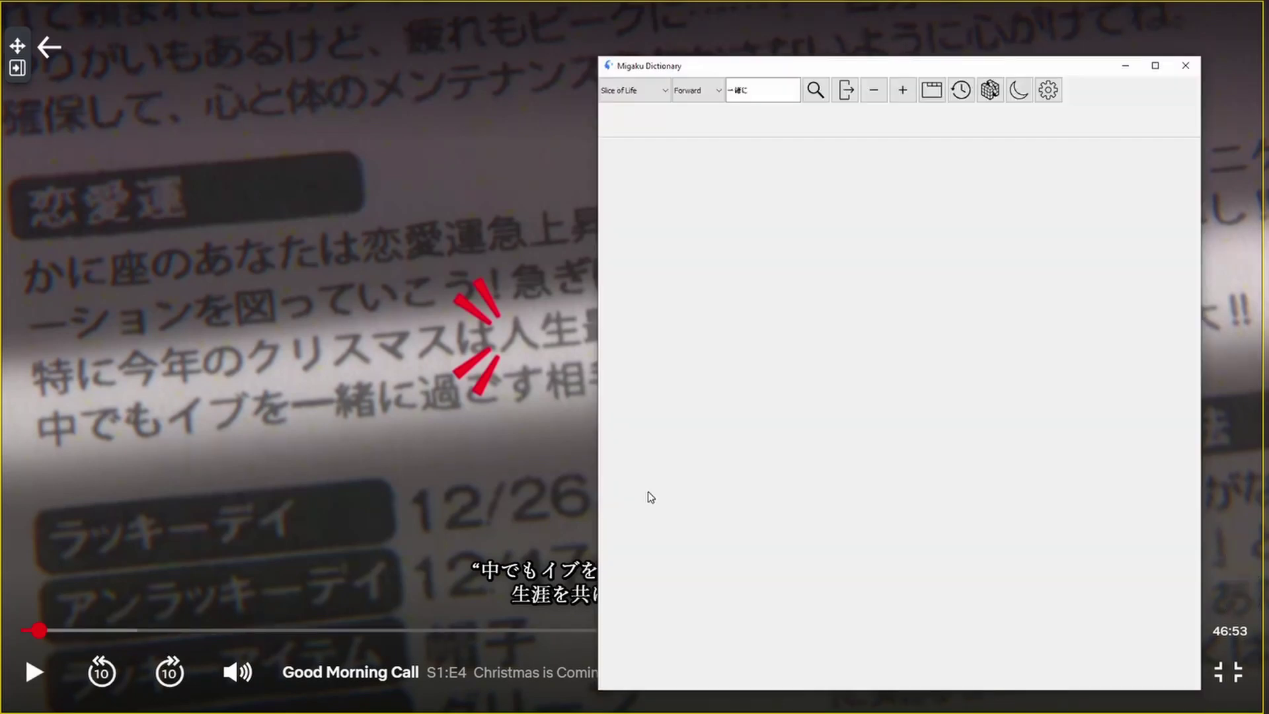
scroll(833, 253, "down", 3)
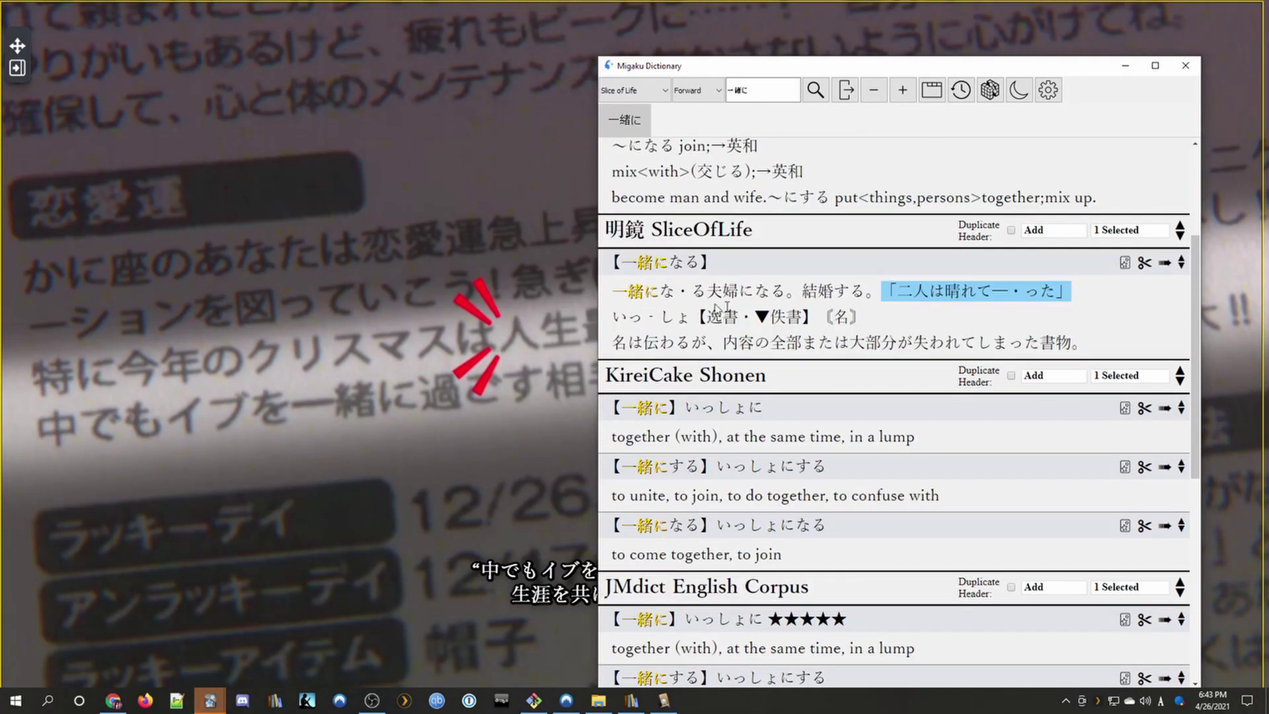
left_click_drag(634, 291, 975, 344)
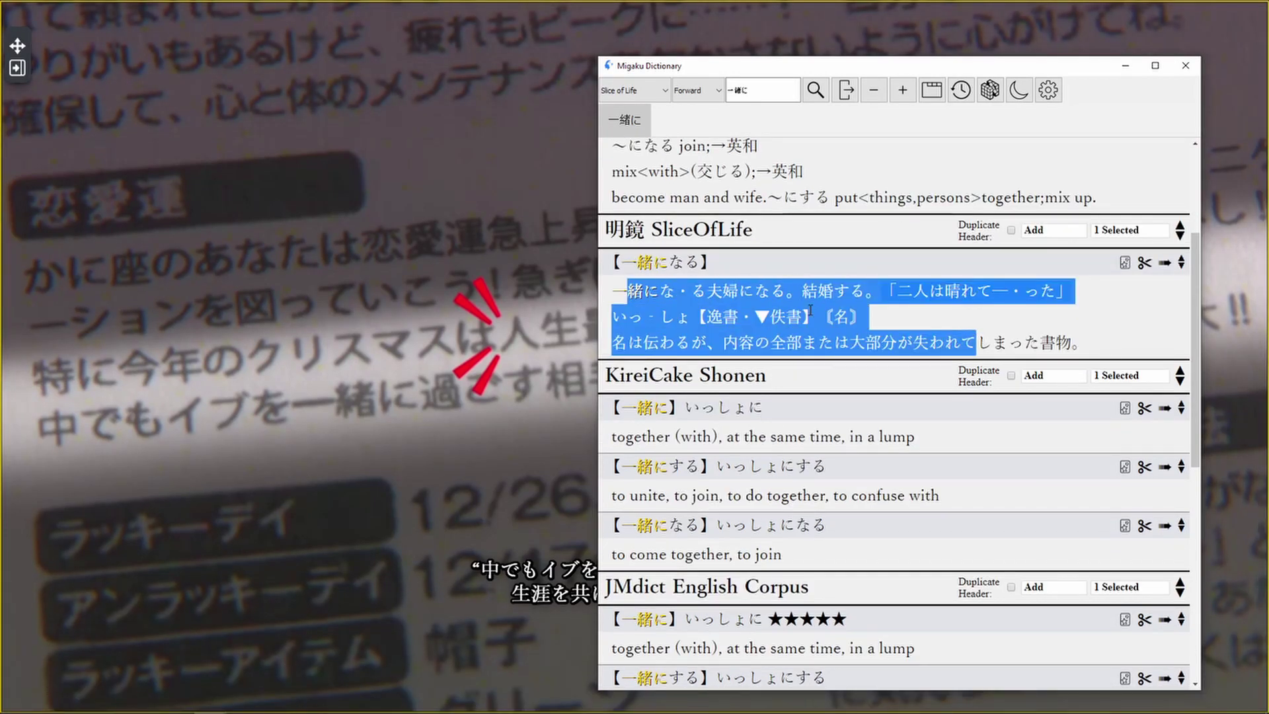
scroll(968, 320, "up", 3)
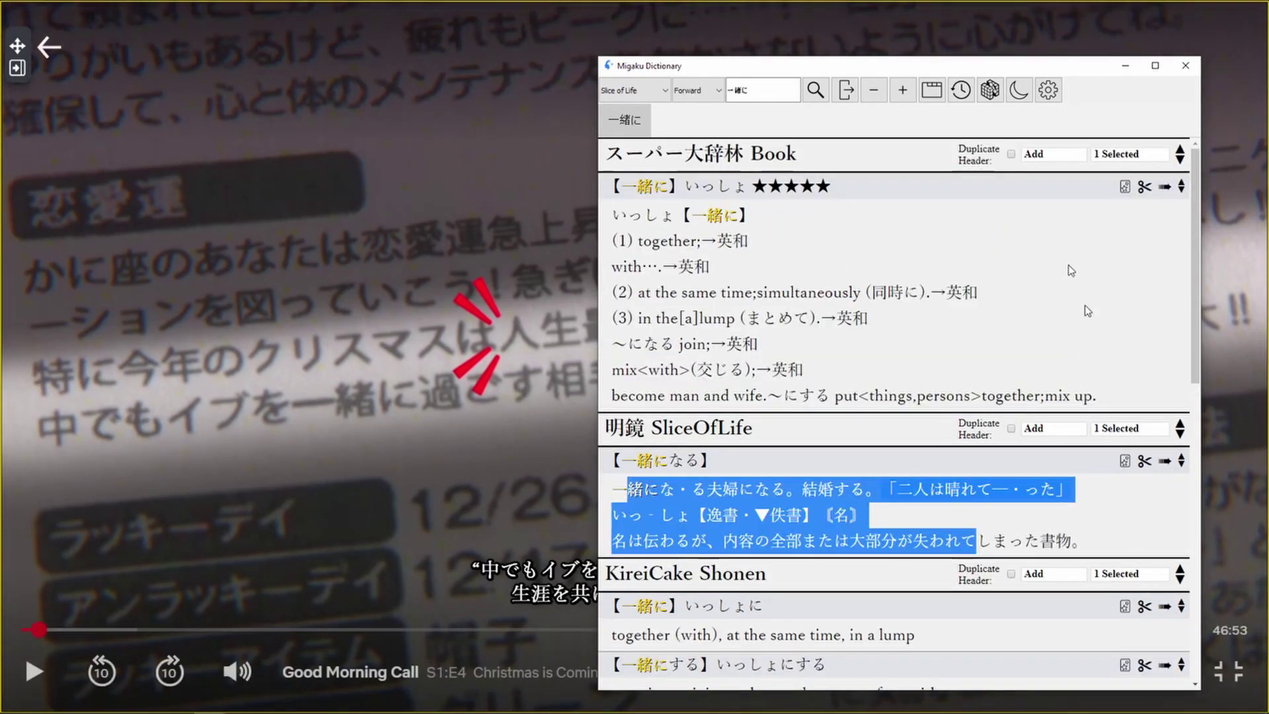
left_click(791, 366)
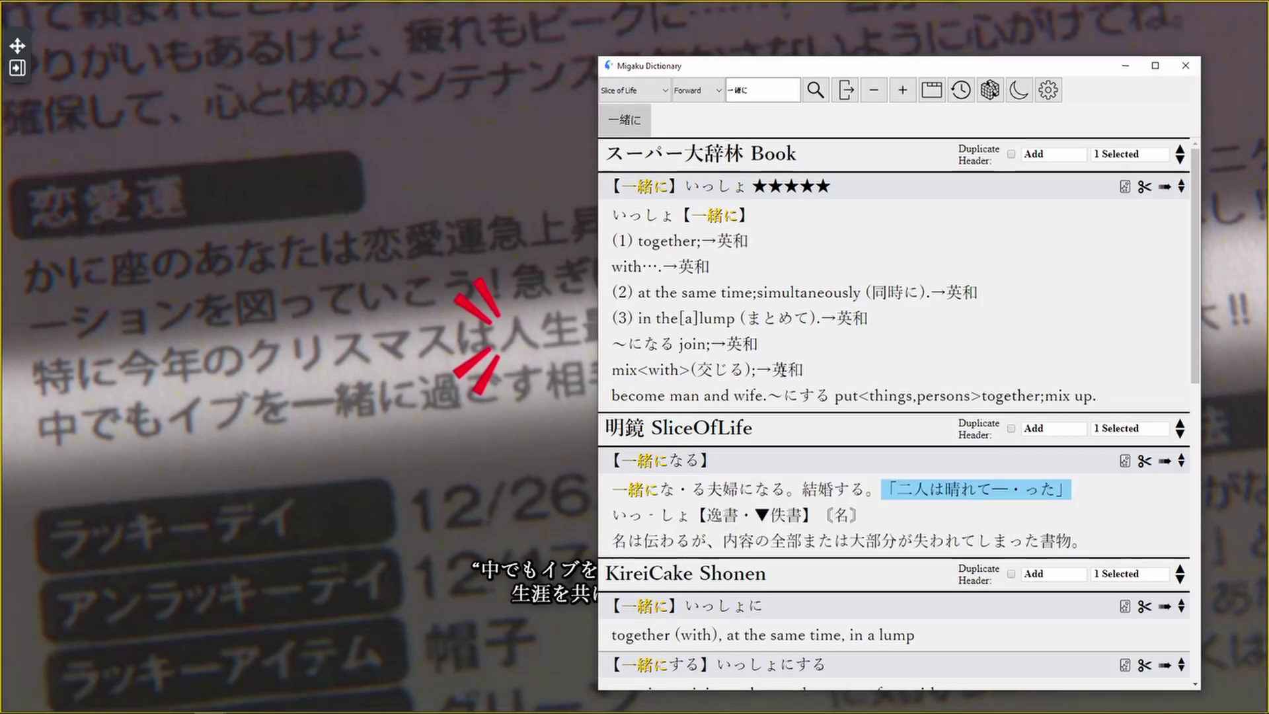
scroll(773, 362, "down", 8)
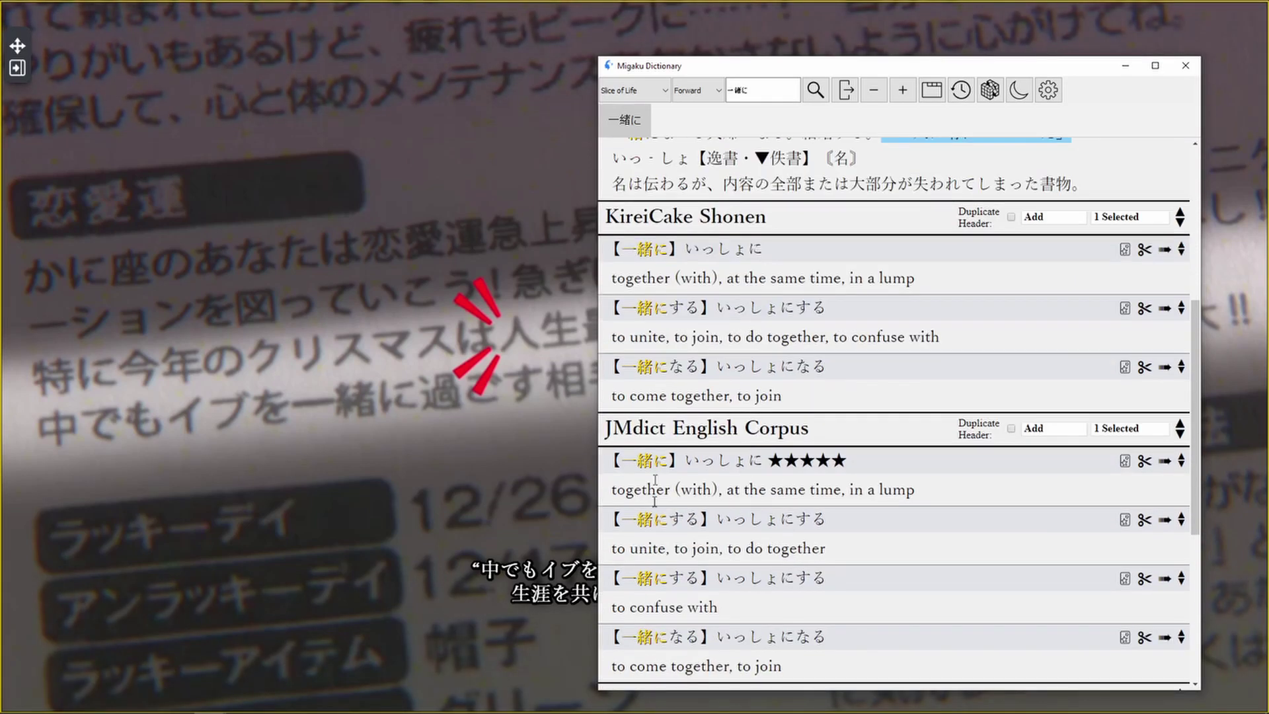
scroll(687, 492, "up", 10)
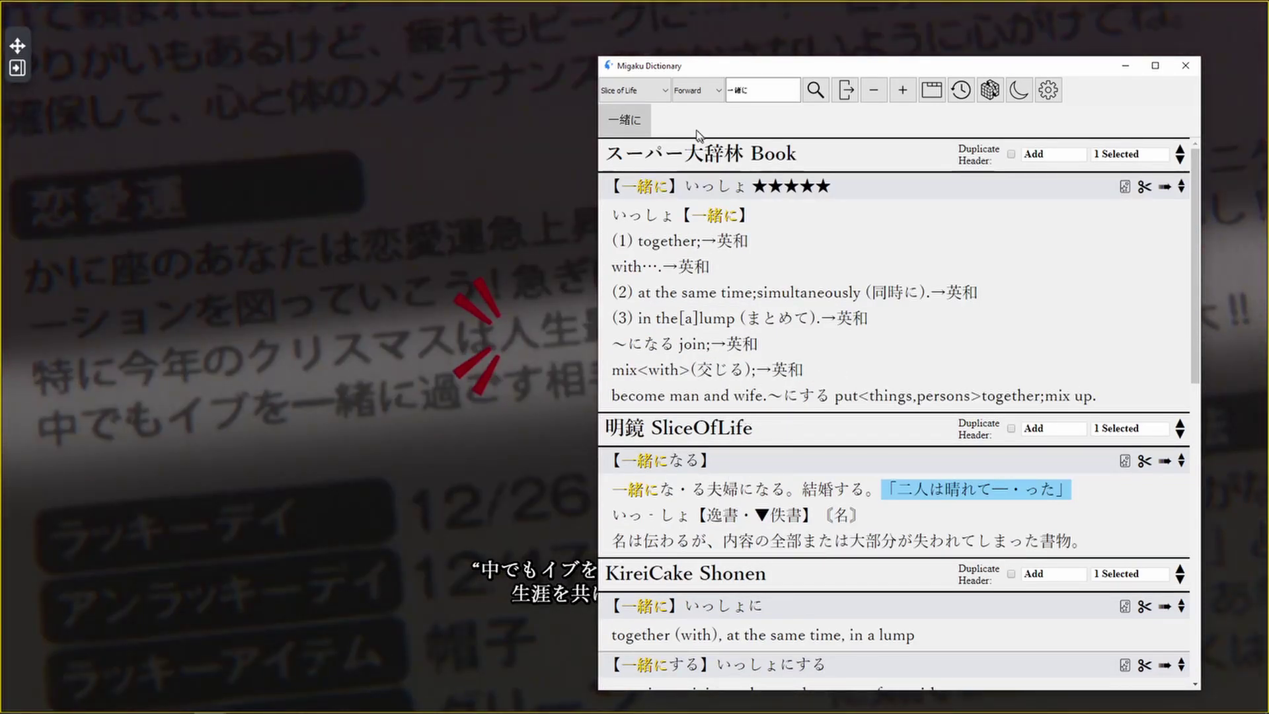
left_click(731, 92)
key("BackSpace")
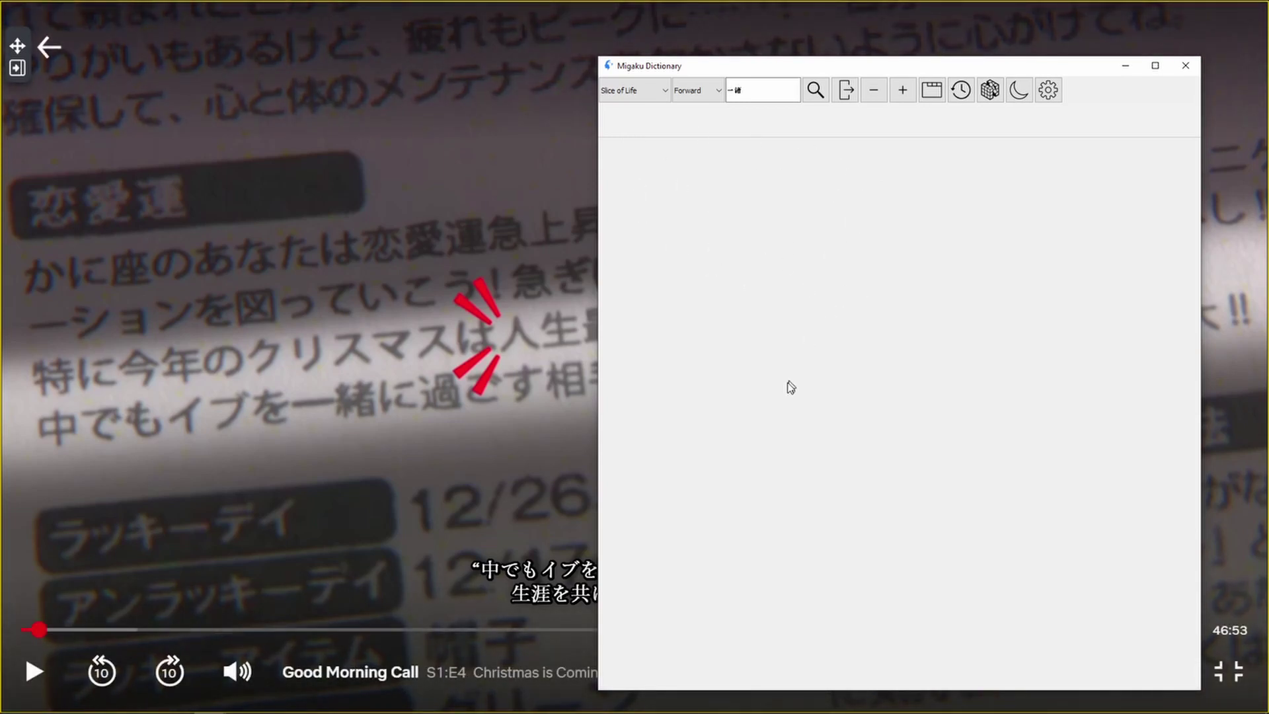
key("Escape")
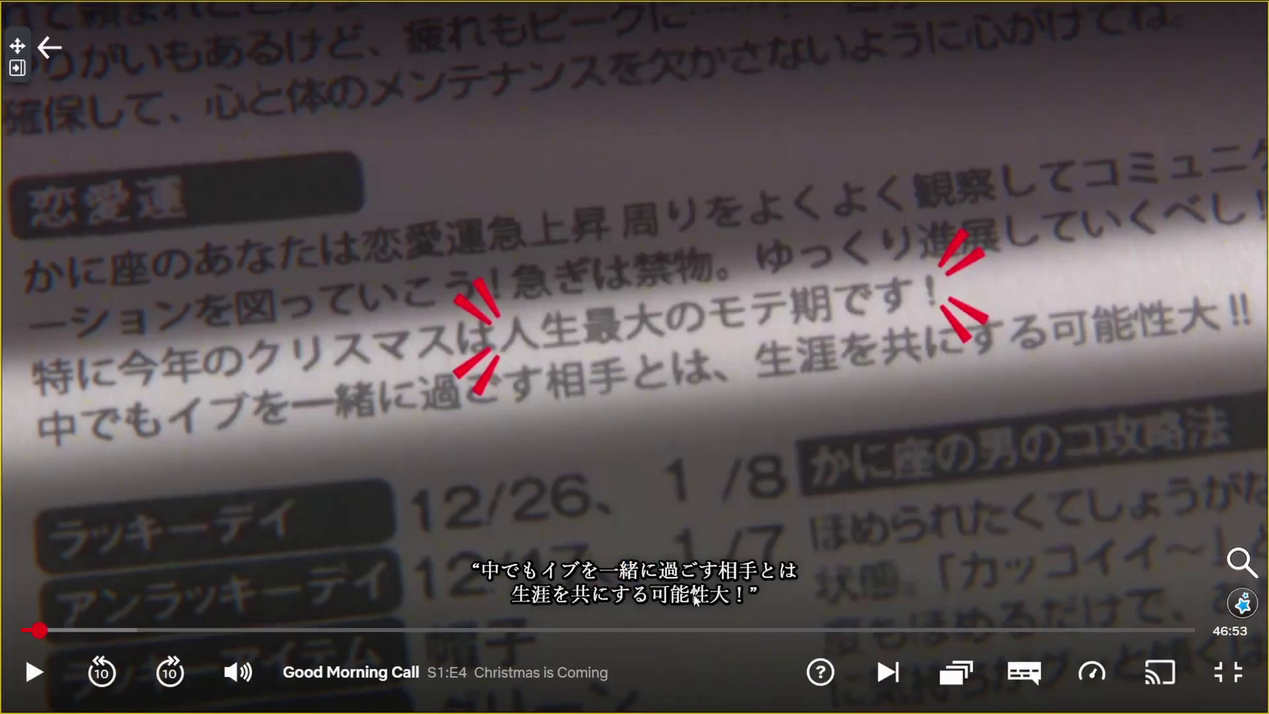
Look up 可能 from the subtitle, then close the dictionary.
left_click_drag(692, 598, 647, 580)
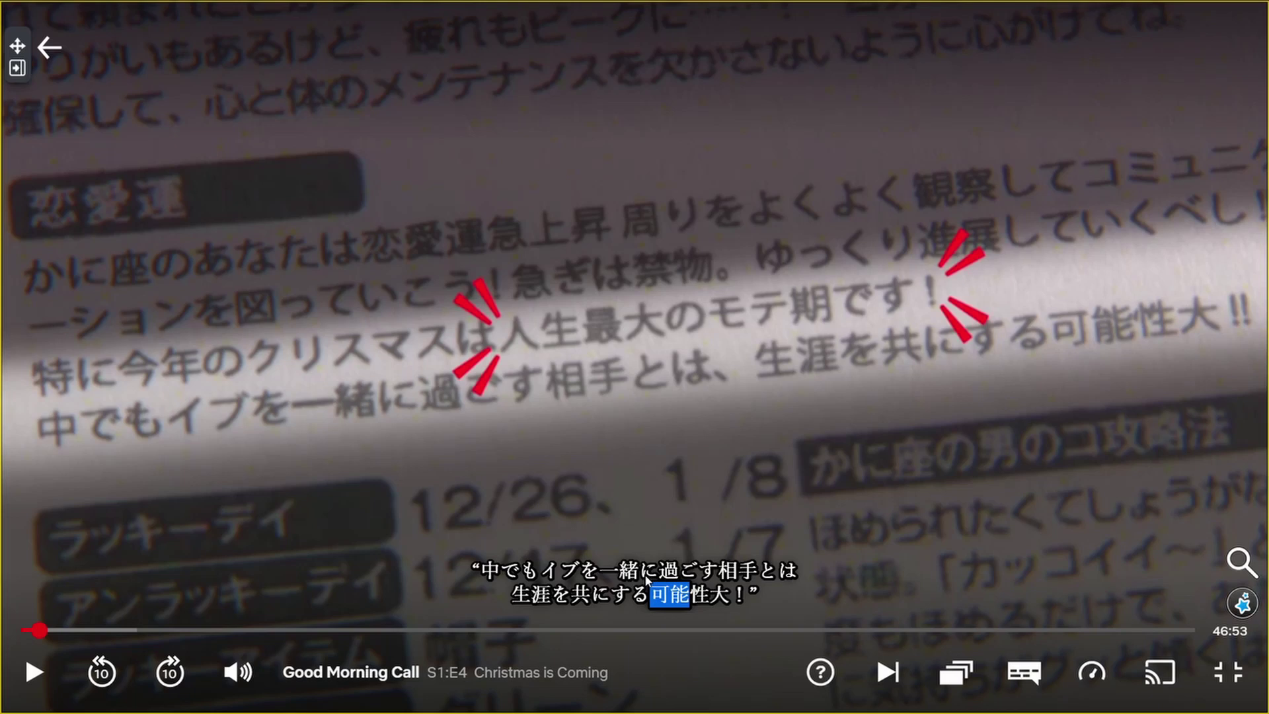
key("ctrl+s")
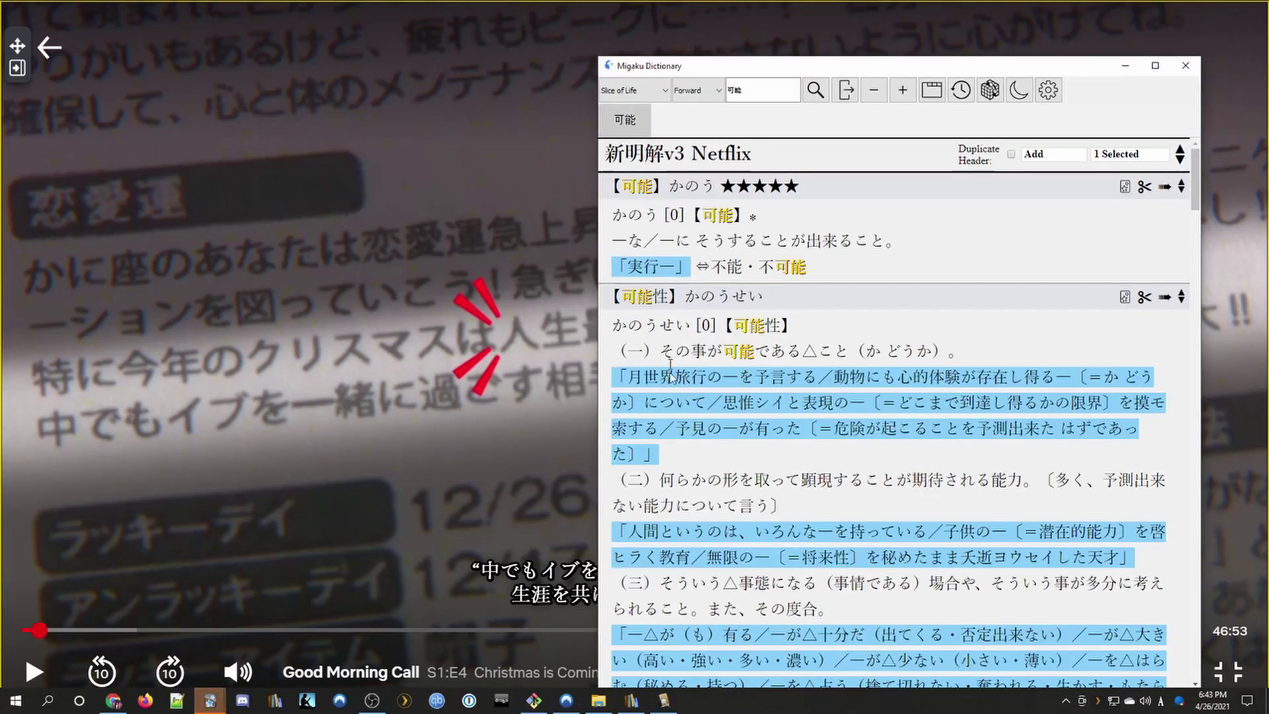
scroll(670, 368, "down", 1)
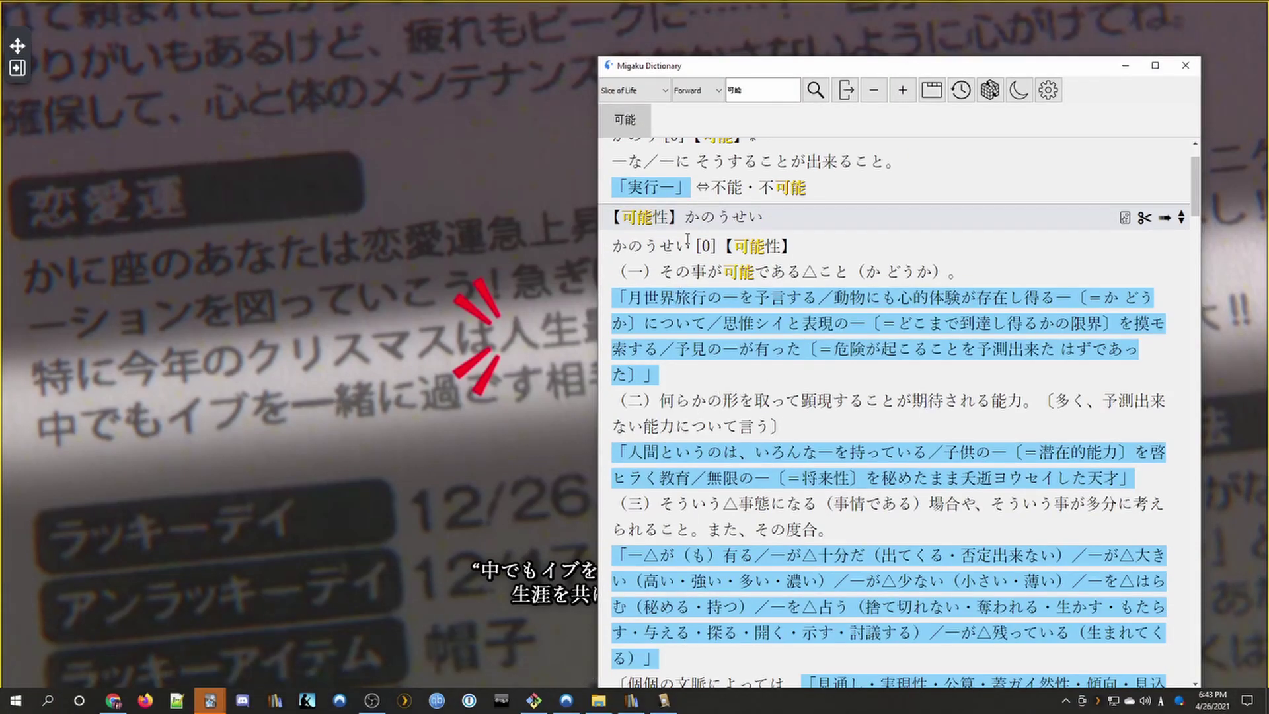
scroll(688, 303, "up", 1)
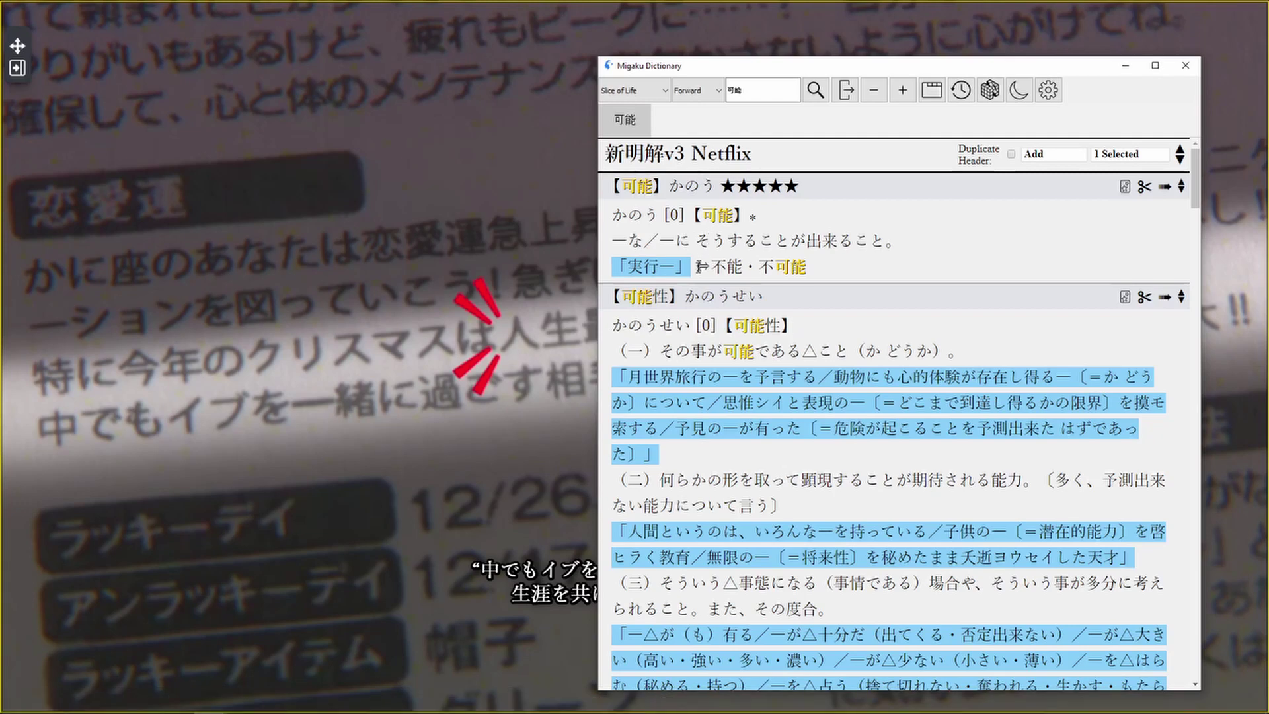
key("Escape")
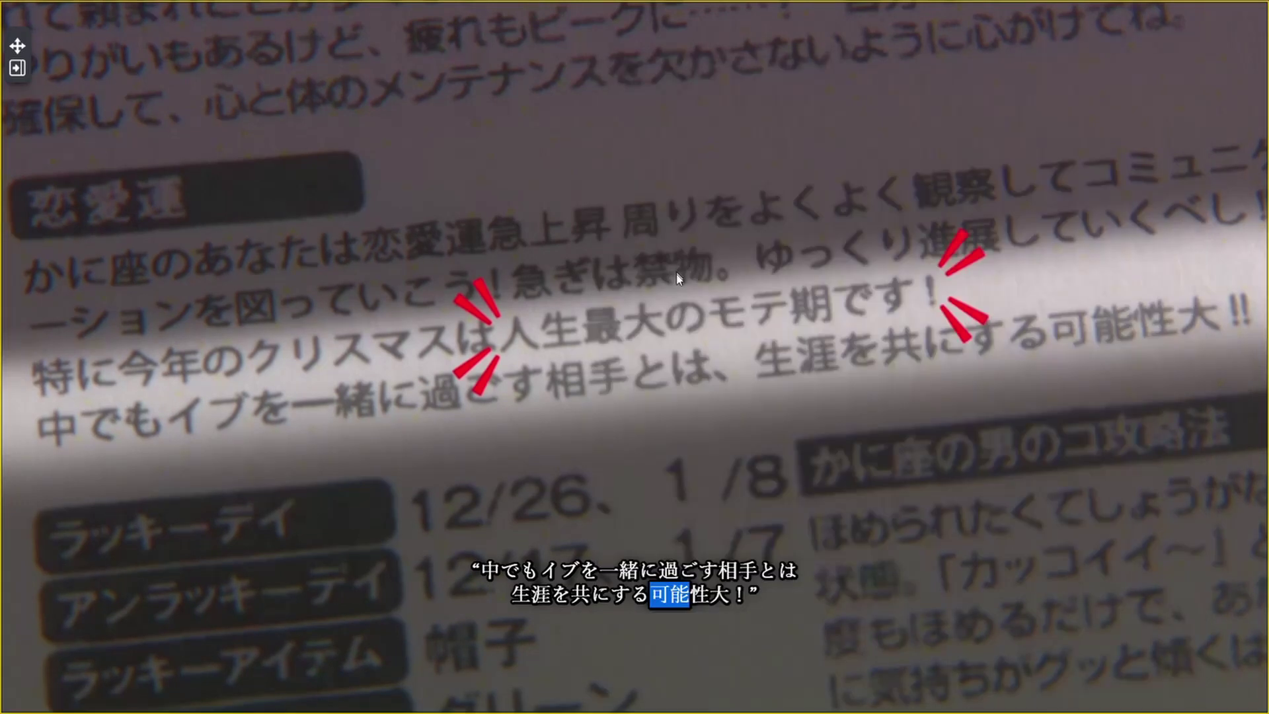
mouse_move(681, 356)
mouse_move(1241, 603)
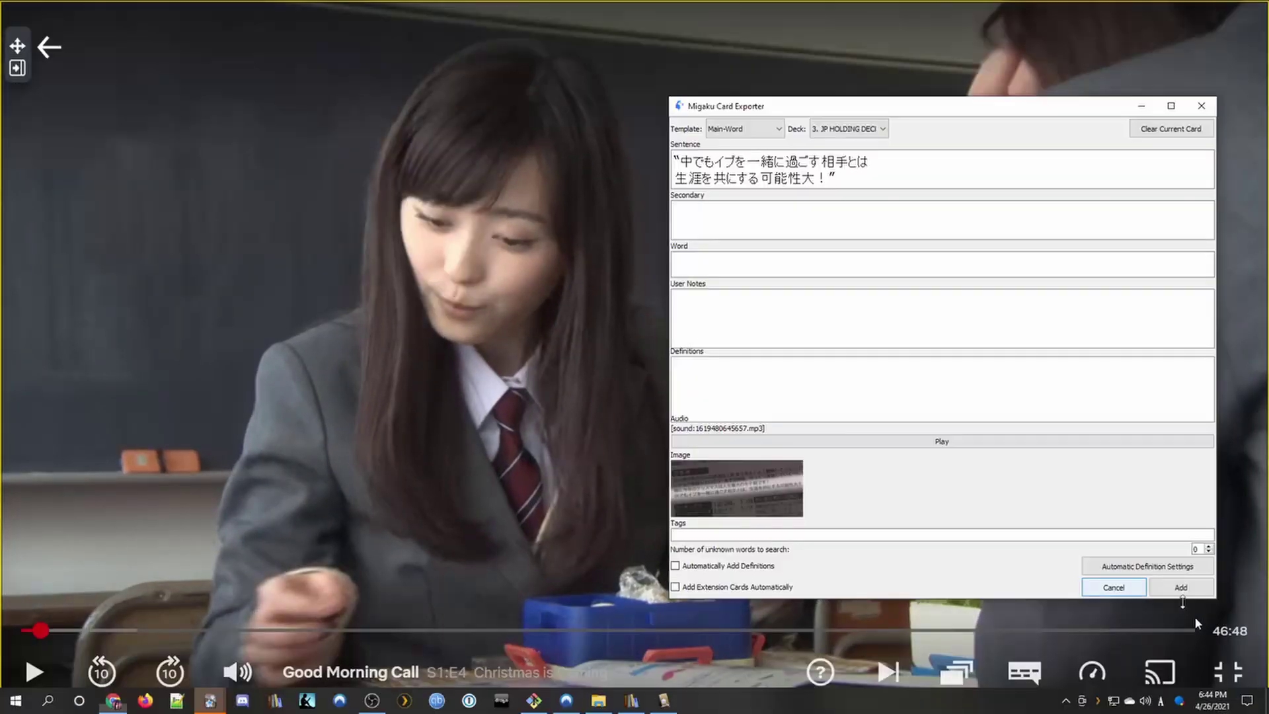
Move the Card Exporter to the upper left and switch back to Migaku Dictionary.
left_click(1006, 177)
double_click(964, 111)
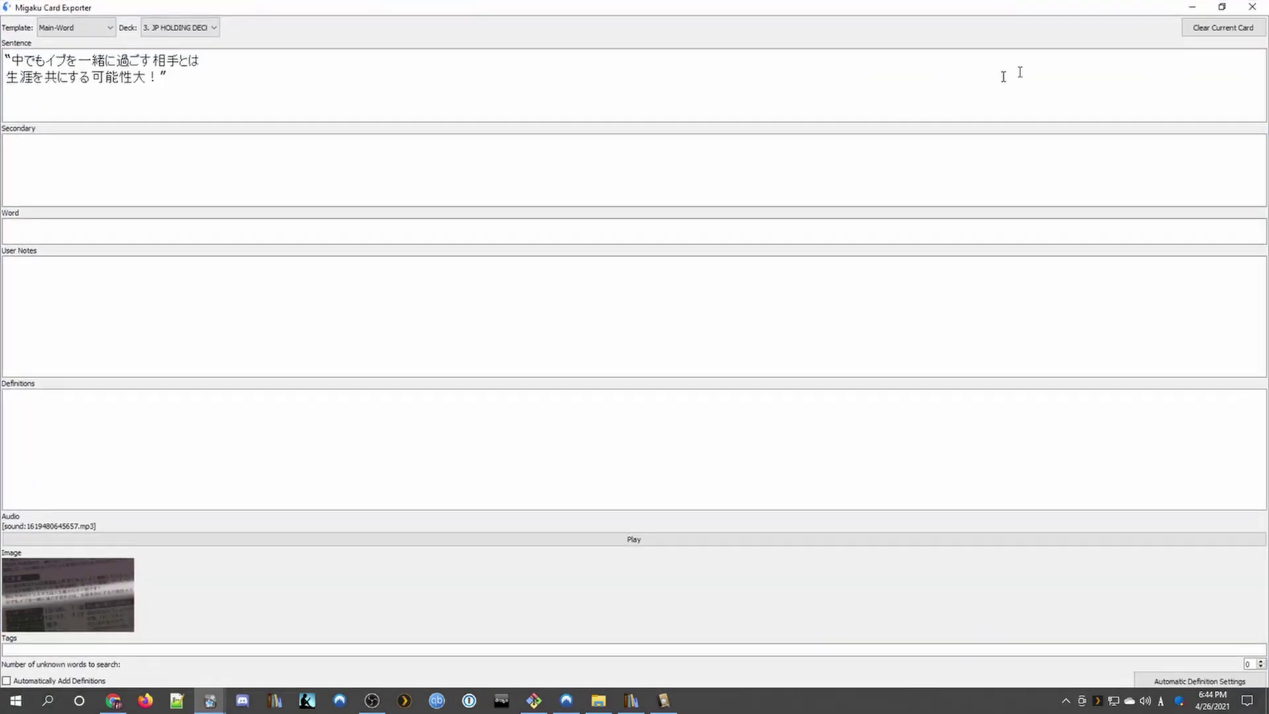
double_click(999, 12)
left_click_drag(976, 111, 384, 64)
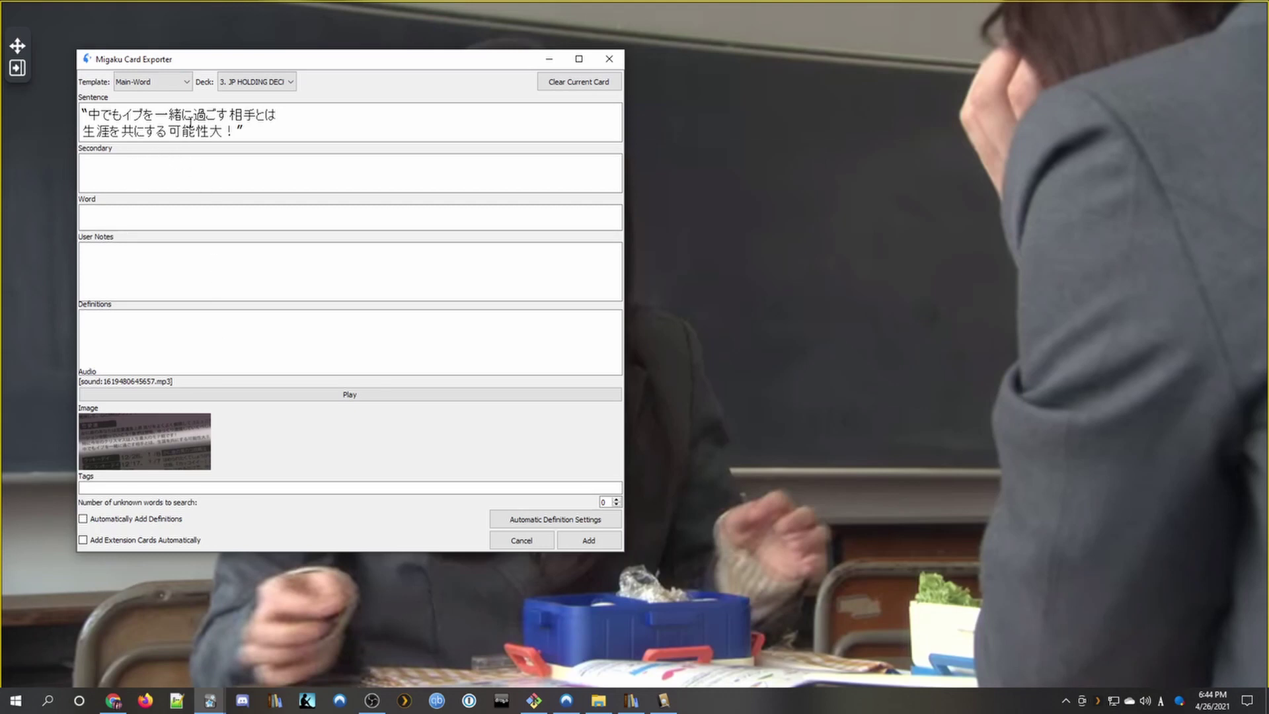
triple_click(248, 131)
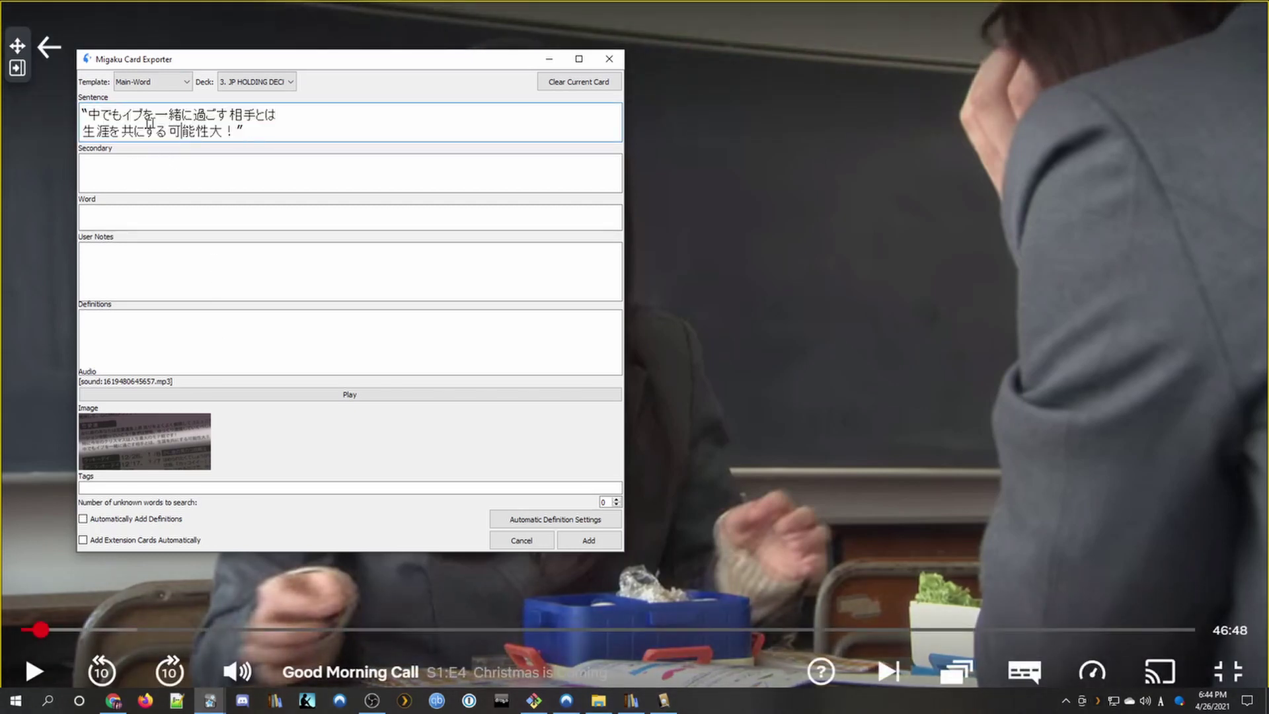
key("alt+Tab")
key("Tab")
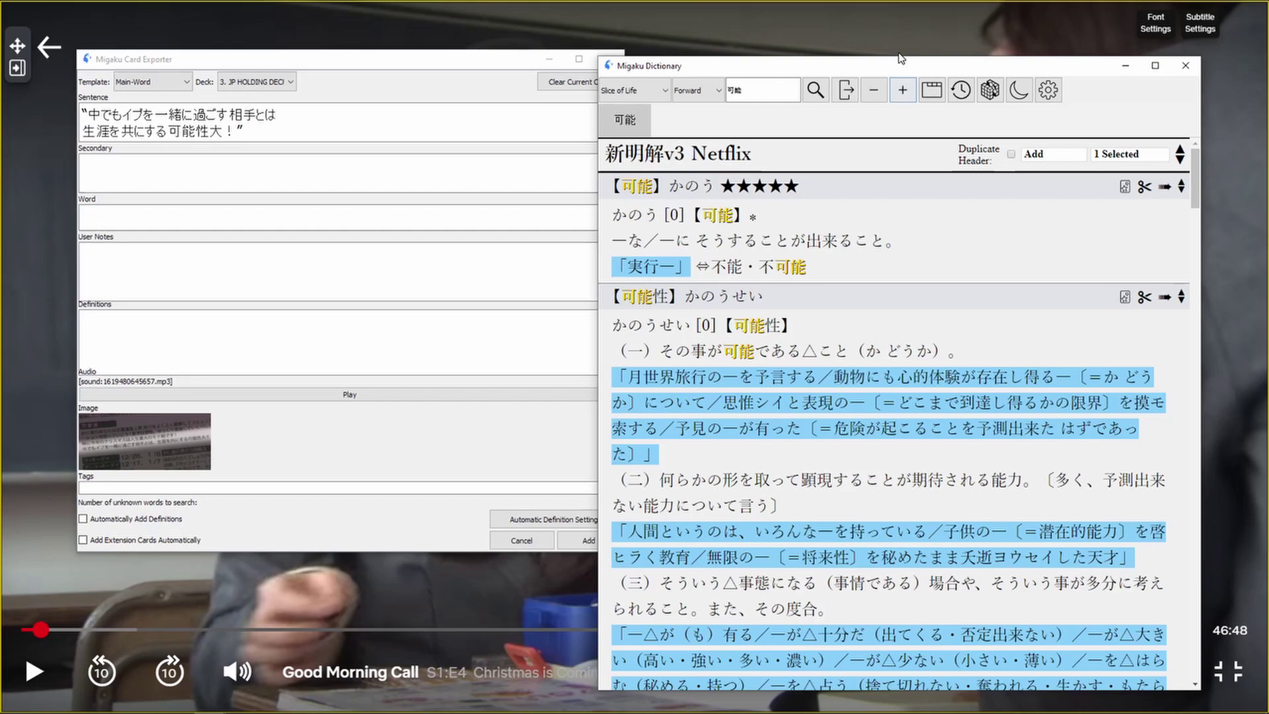
Send two 可能 definitions, including the KireiCake Shonen one, to the card.
left_click_drag(899, 31, 954, 41)
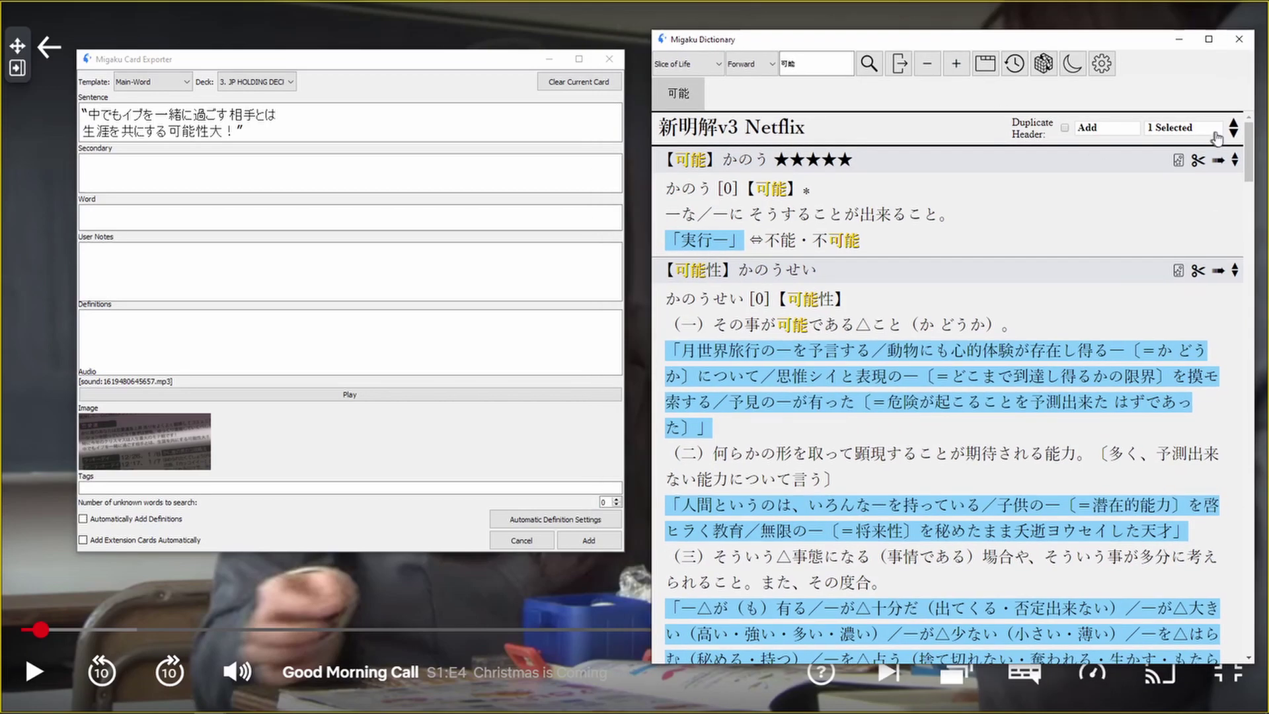
left_click(1177, 163)
scroll(1163, 265, "down", 10)
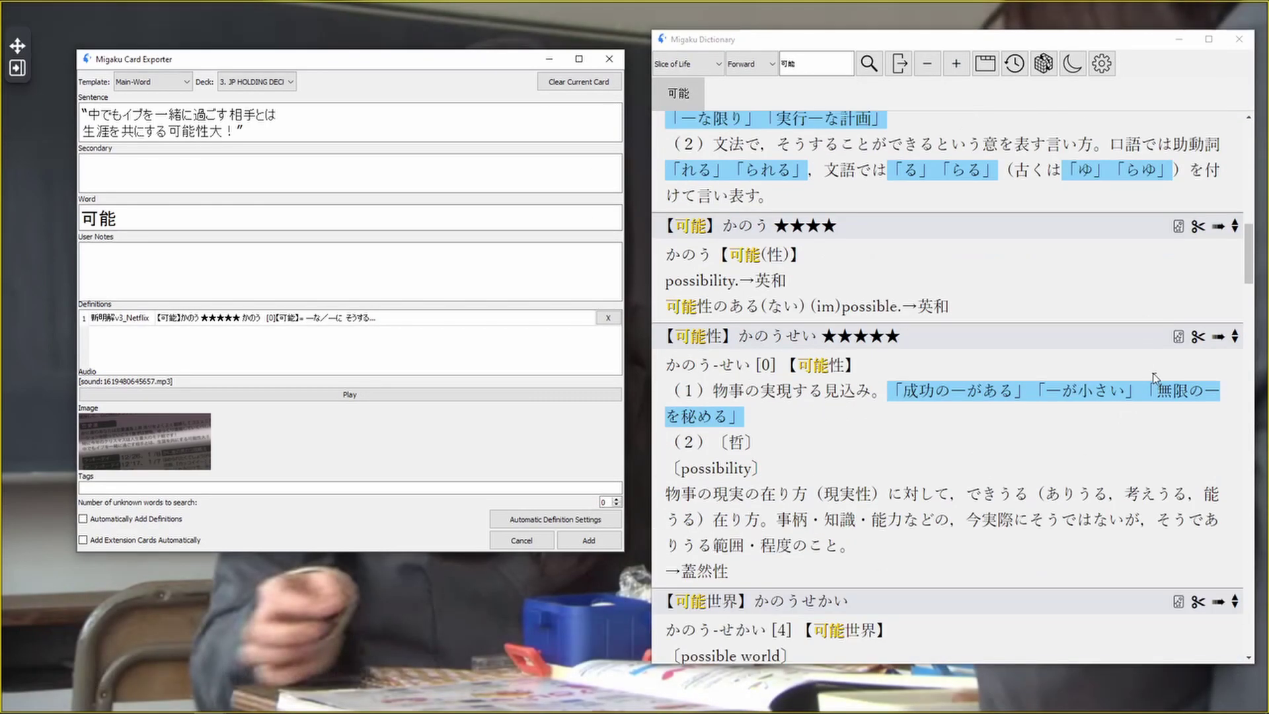
scroll(1155, 378, "down", 15)
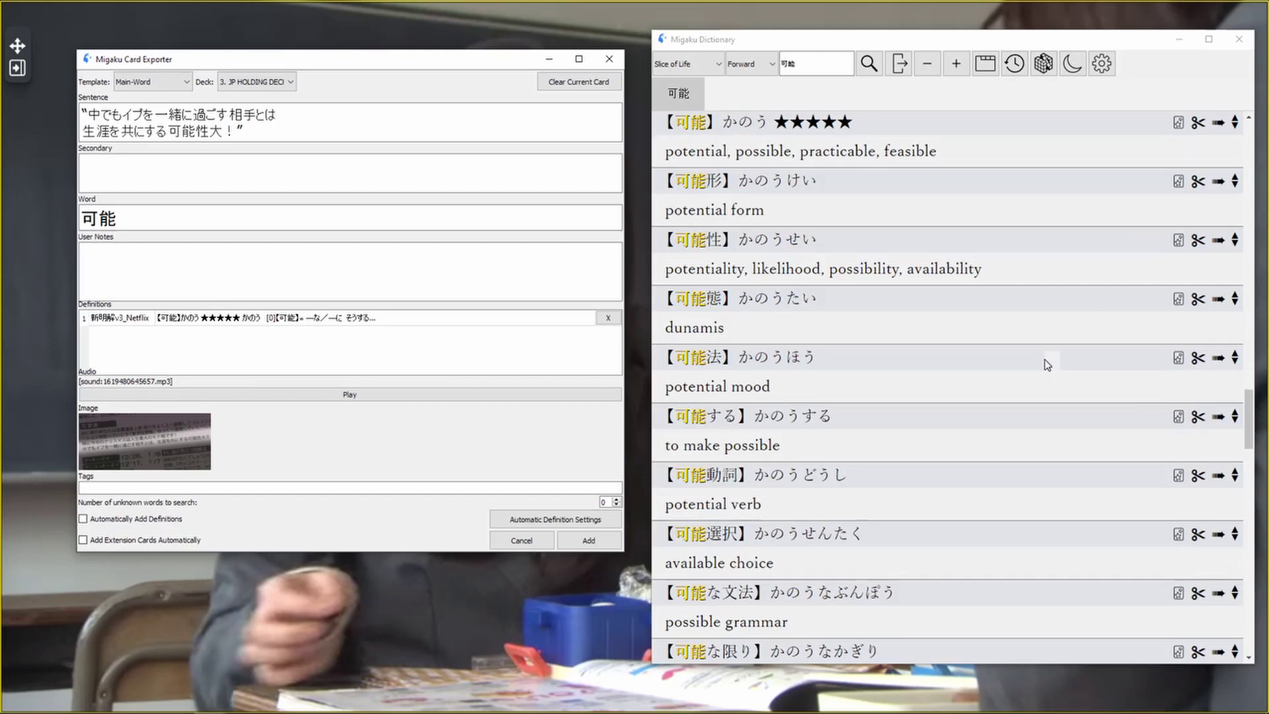
scroll(1047, 365, "up", 3)
left_click(1178, 282)
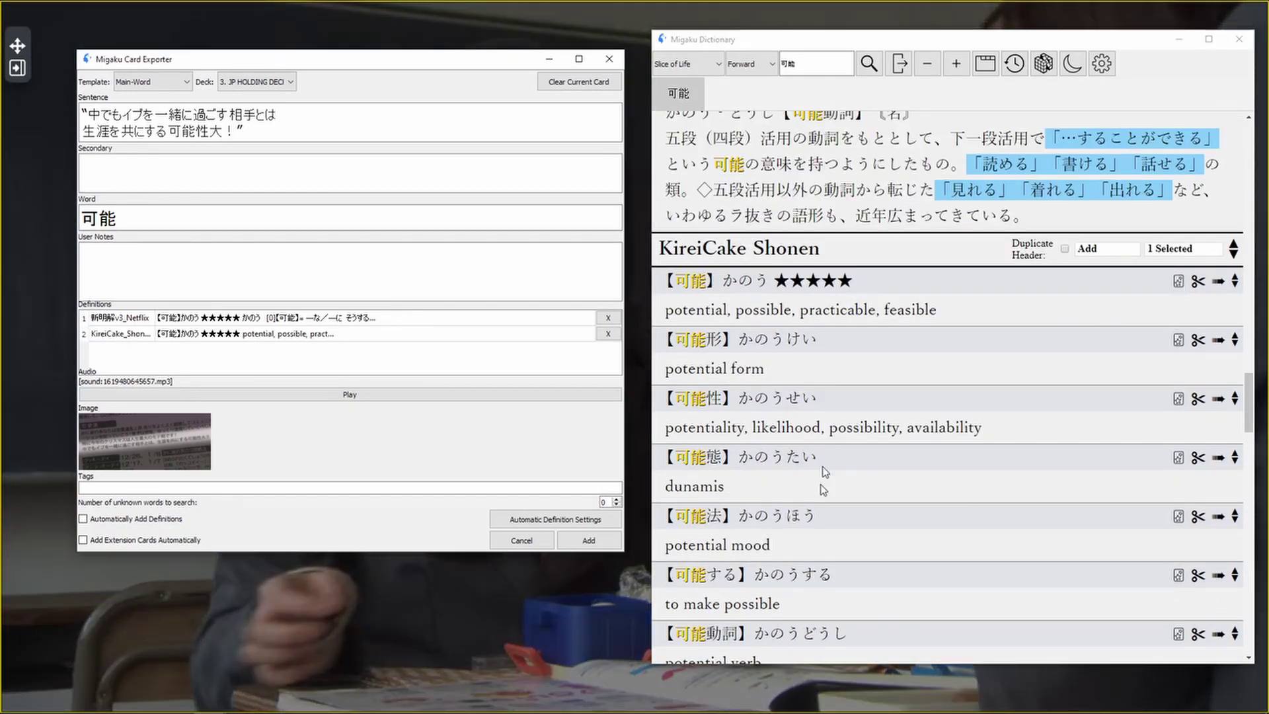
Expand and collapse the Bilingual and Monolingual Definition sections on the Anki review card.
key("alt+Tab")
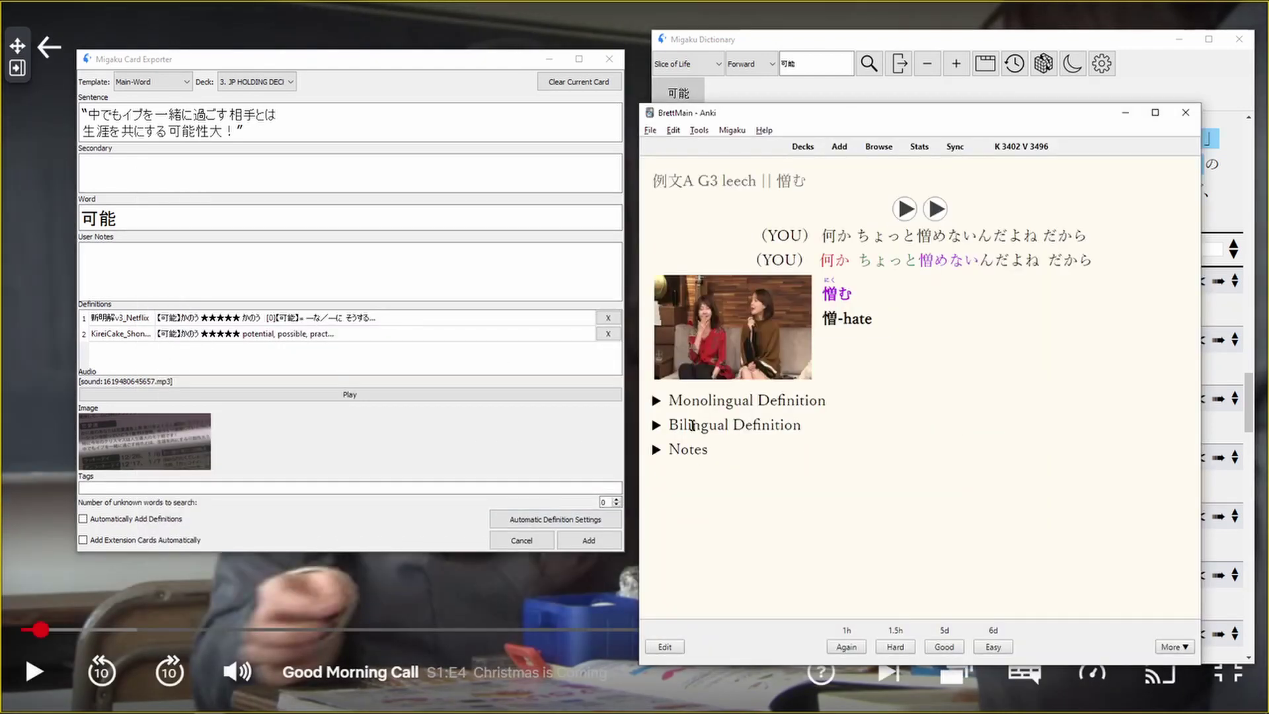
left_click(692, 424)
left_click(700, 399)
left_click(702, 400)
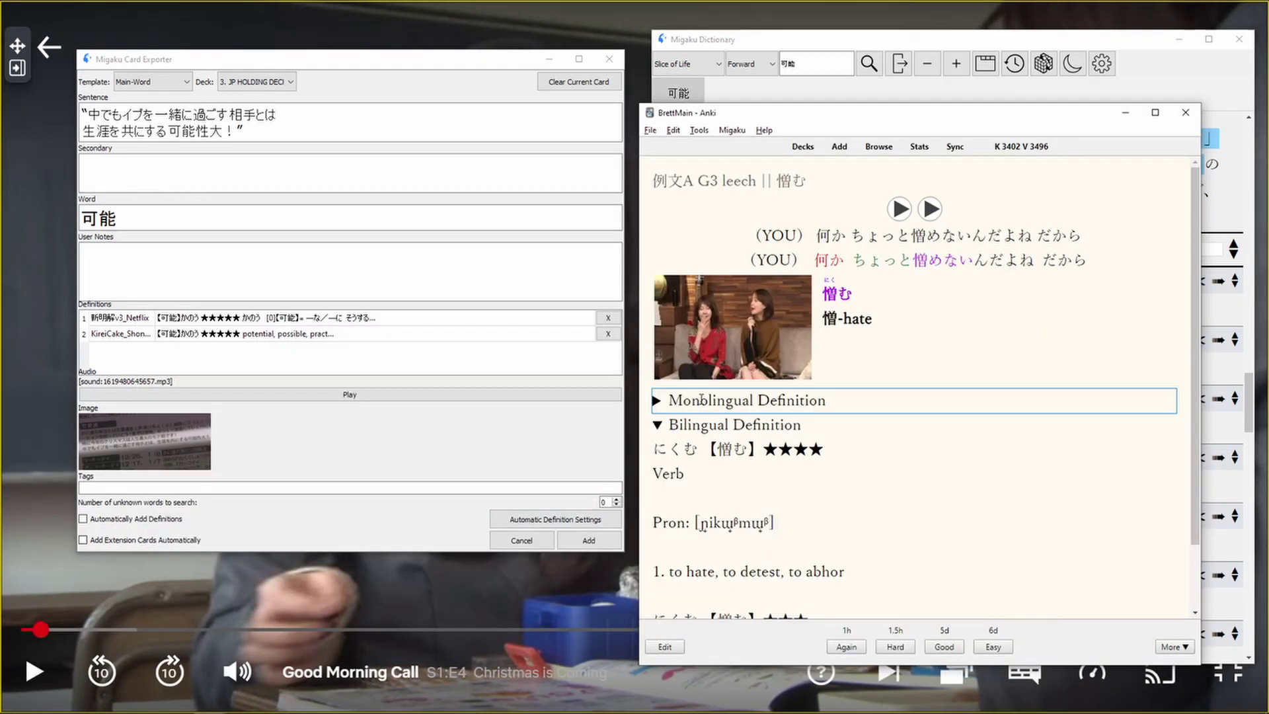
left_click(701, 424)
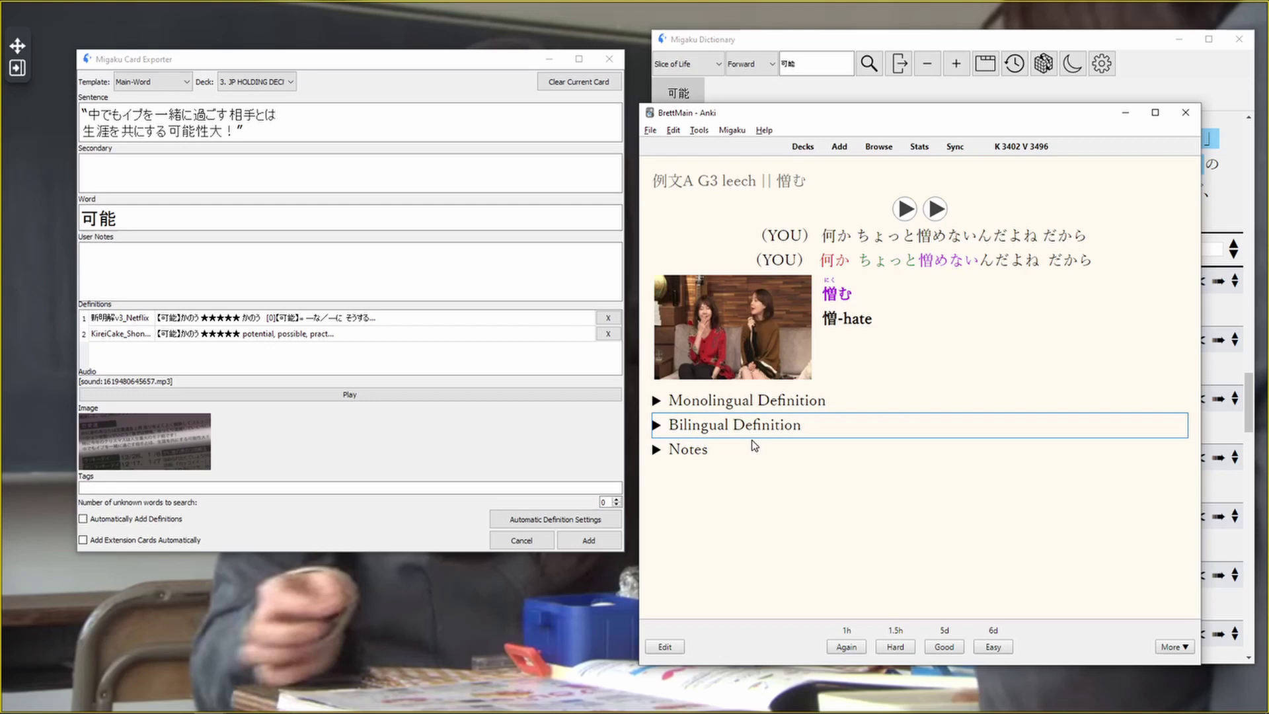
Add the 可能態, 可能法, 可能性 and 可能動詞 definitions to the card.
left_click(907, 46)
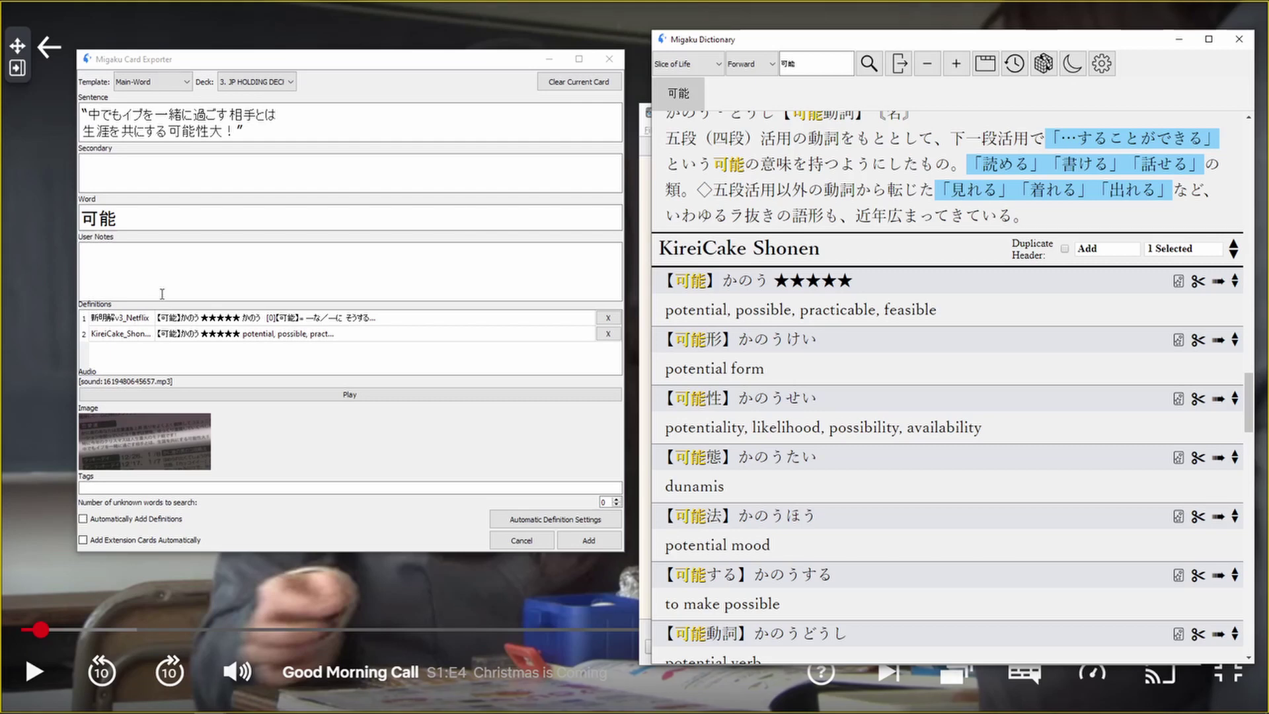
left_click(1179, 462)
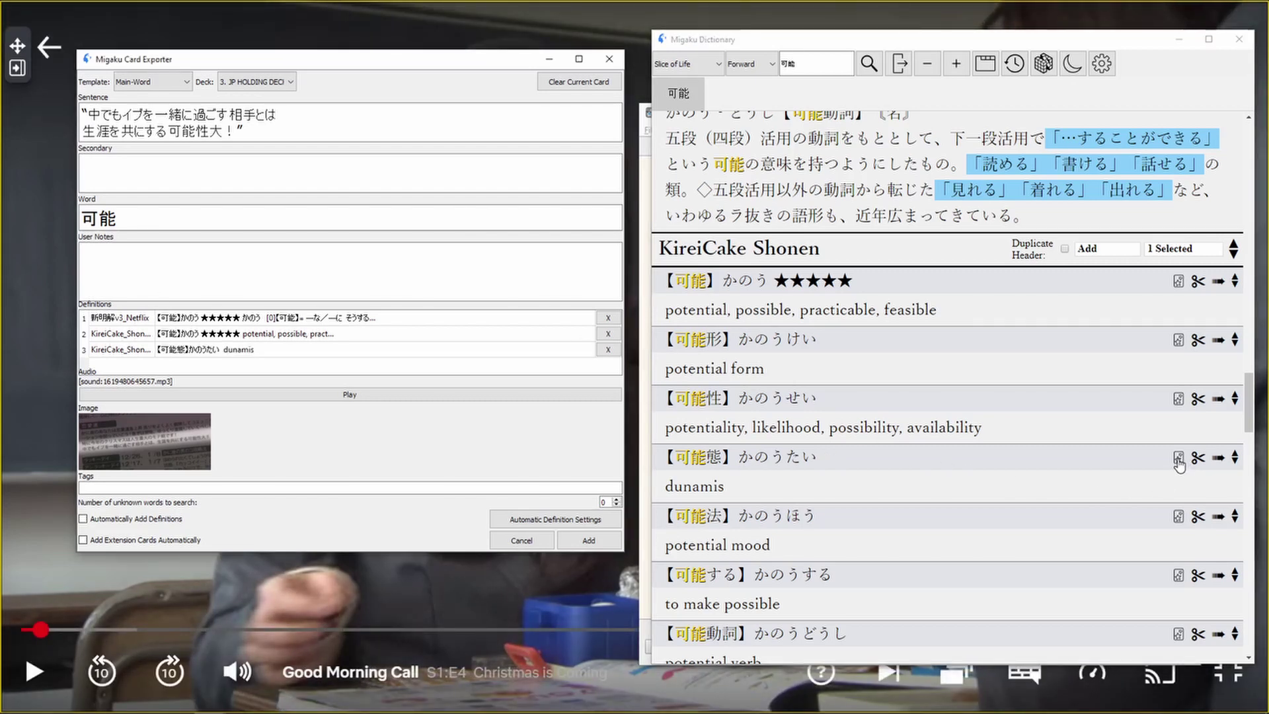
left_click(1177, 518)
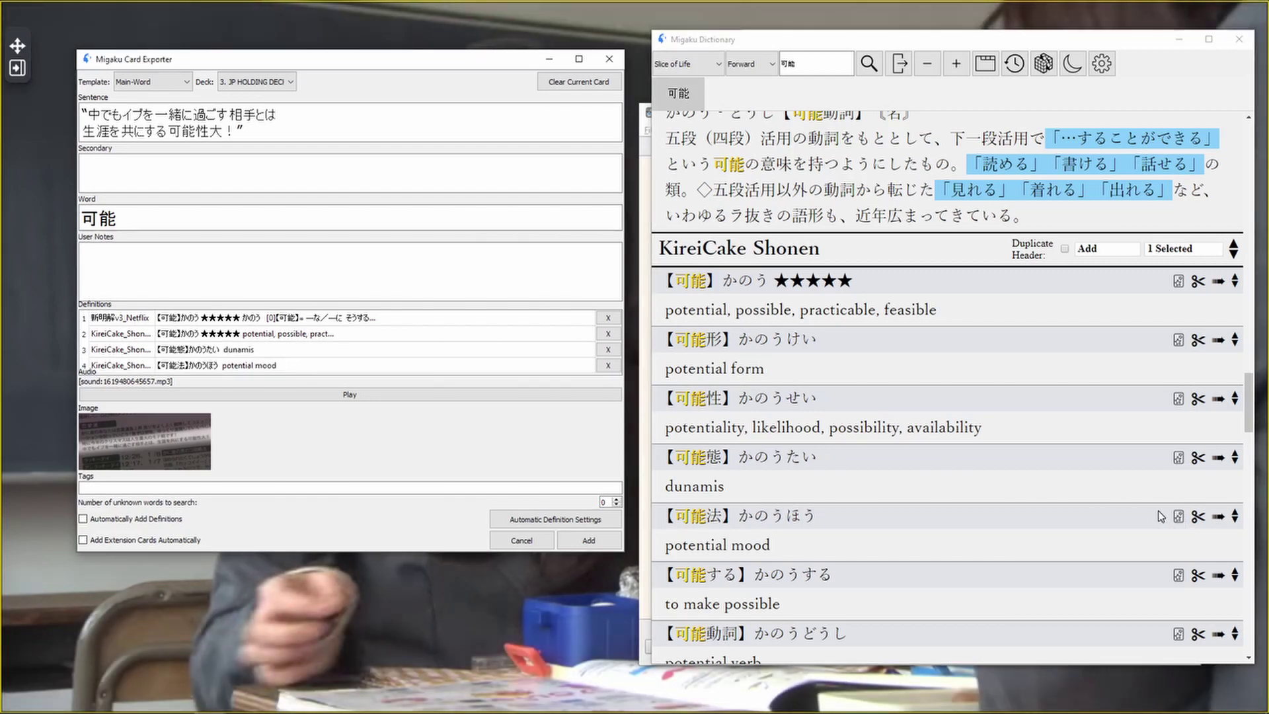
scroll(1156, 371, "up", 3)
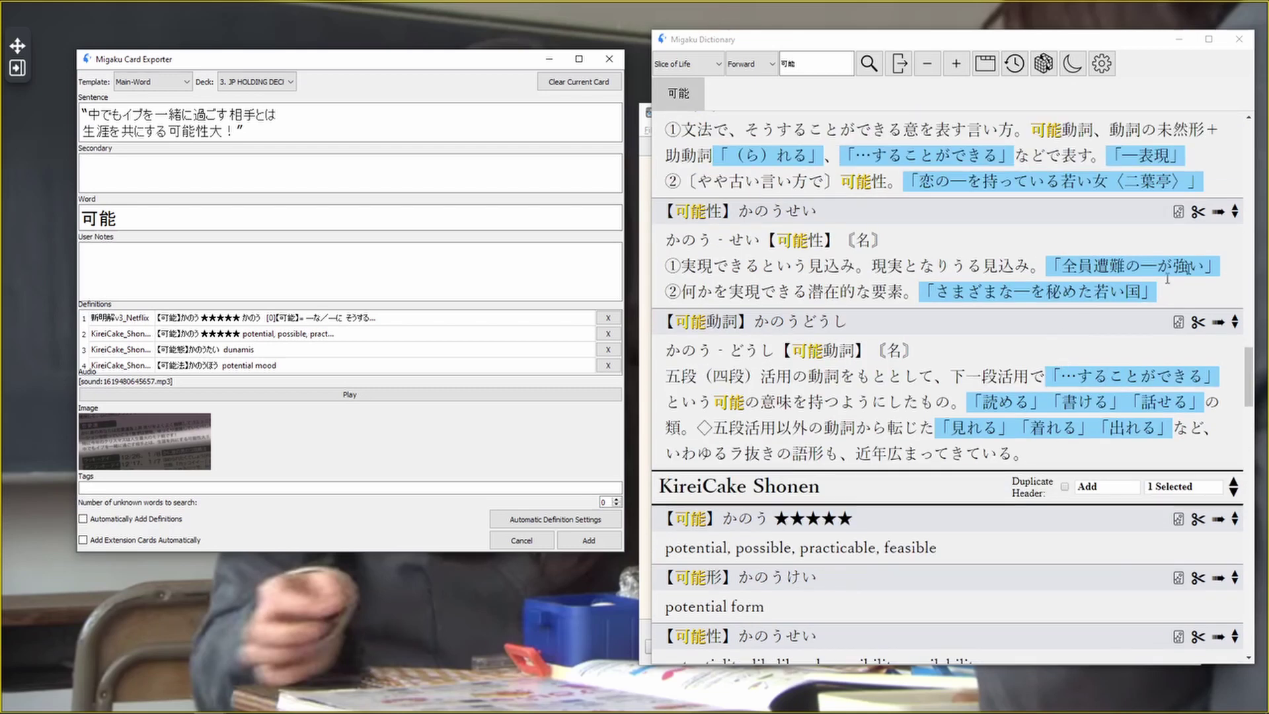
left_click(1178, 211)
left_click(1177, 322)
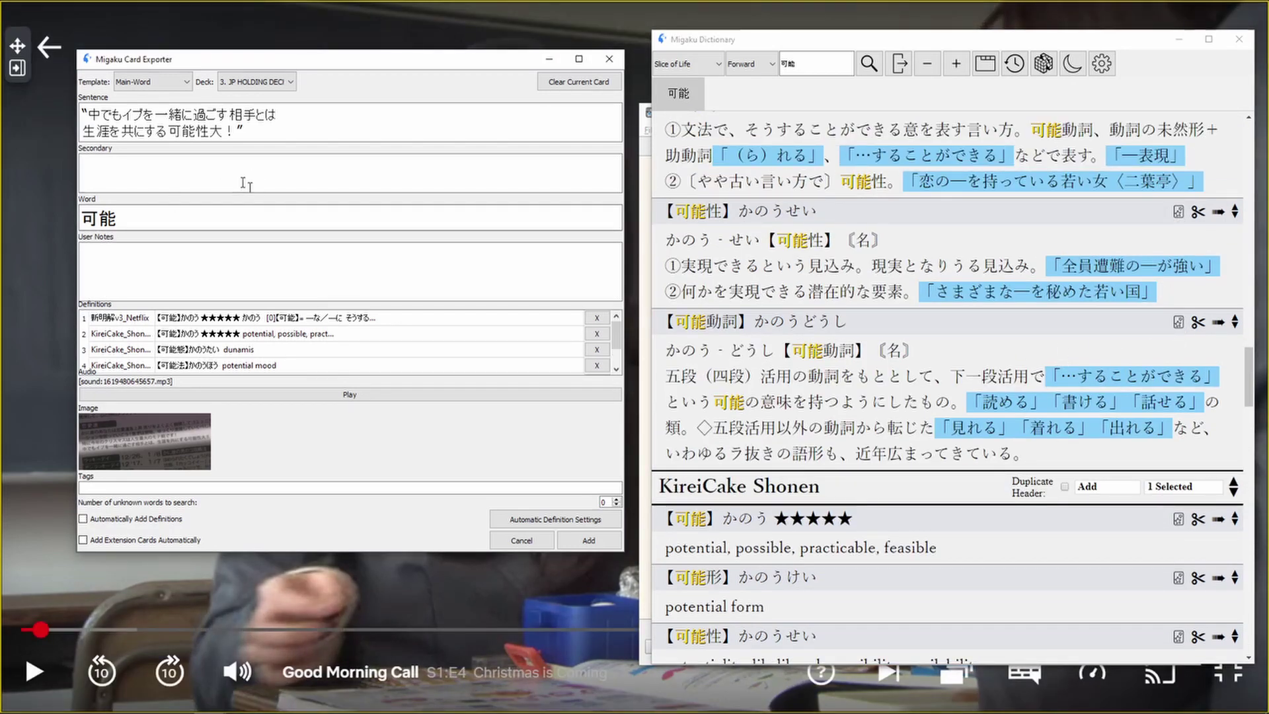
Write the user note 'she's mad becausue he ate her pudding' and add the 可能 card to Anki.
left_click(118, 262)
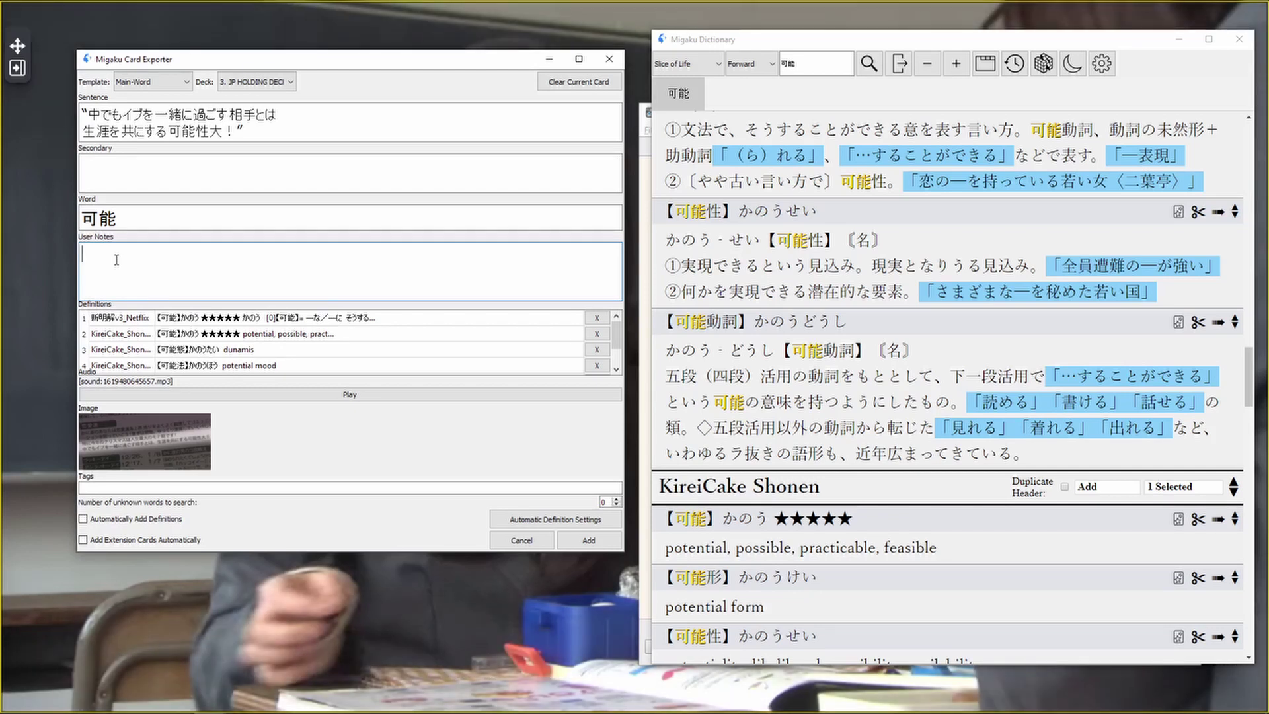
type("she's mad becausue he ate her pudding")
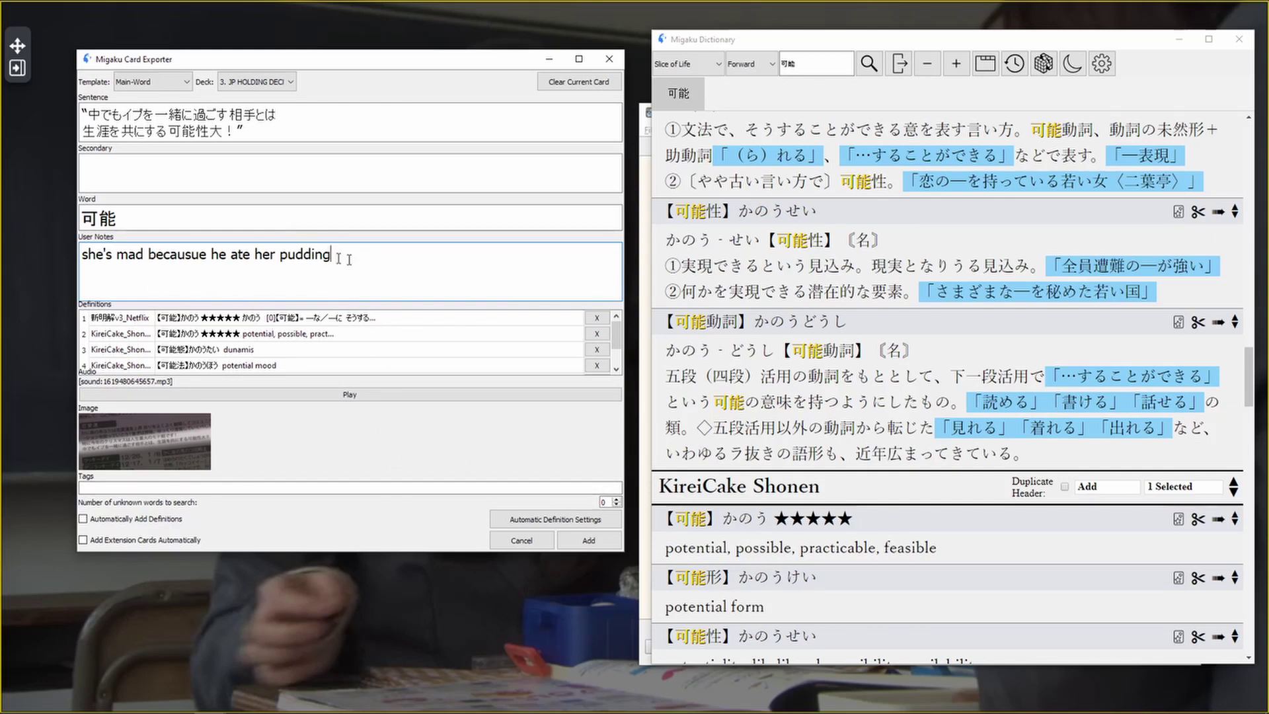
left_click_drag(348, 259, 82, 251)
left_click(209, 259)
left_click(589, 542)
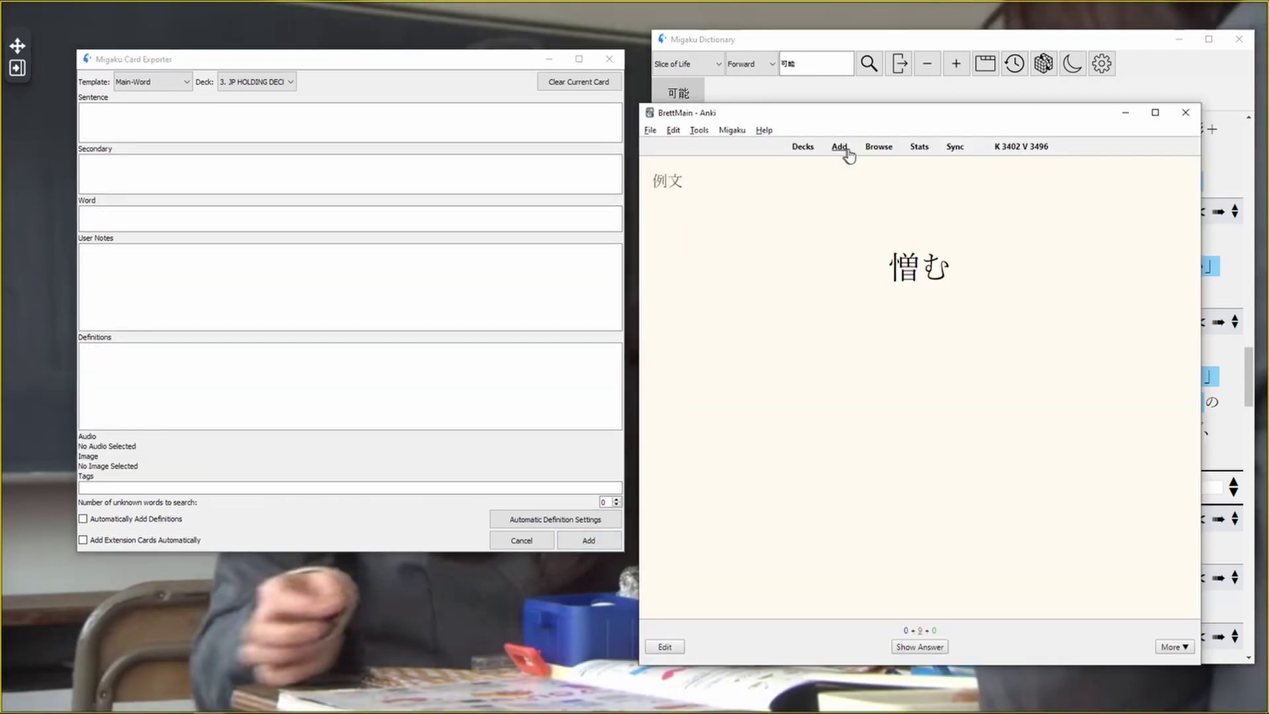
Open the card browser and select the new 可能 card in the 3. Sentence-Mining deck.
left_click(878, 154)
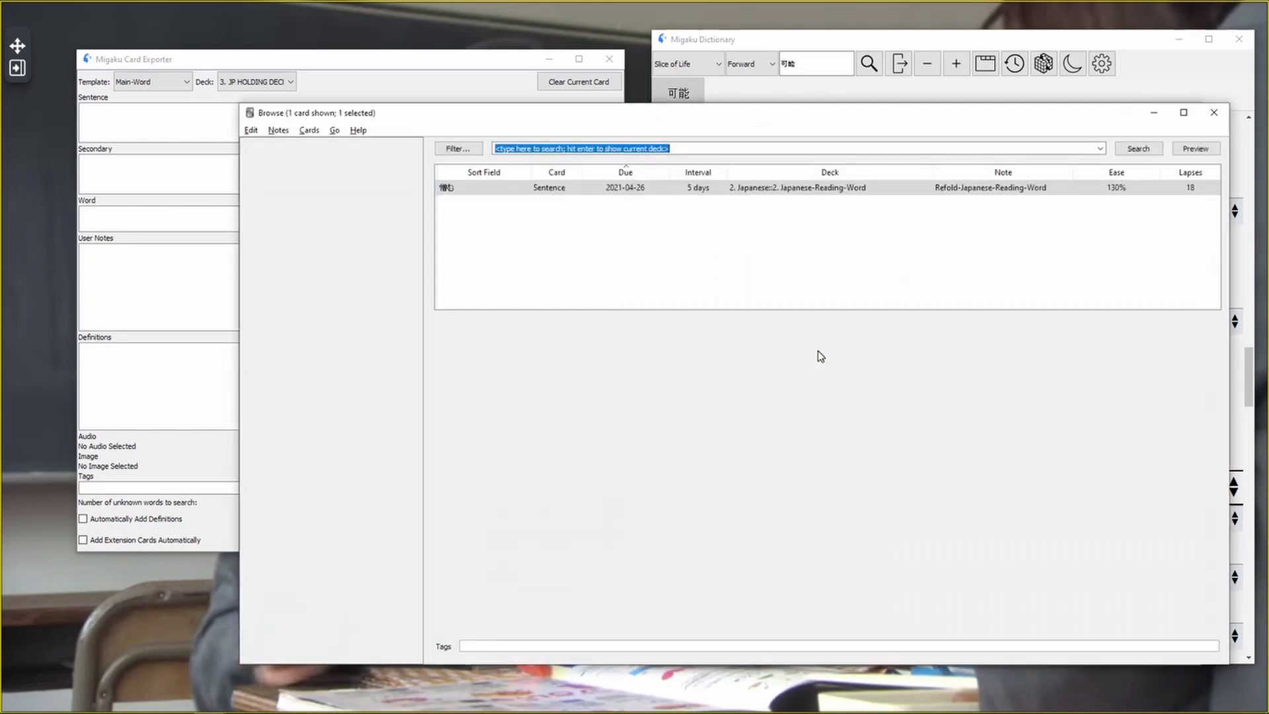
left_click(344, 409)
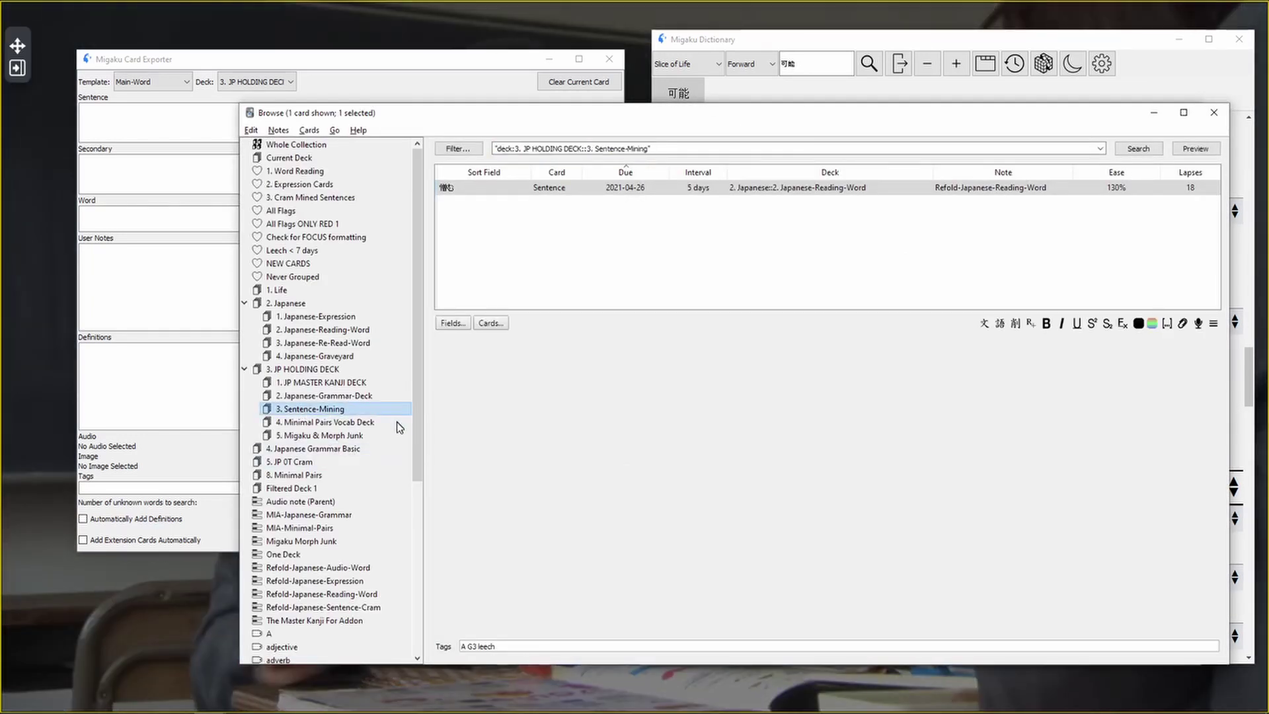
left_click(465, 249)
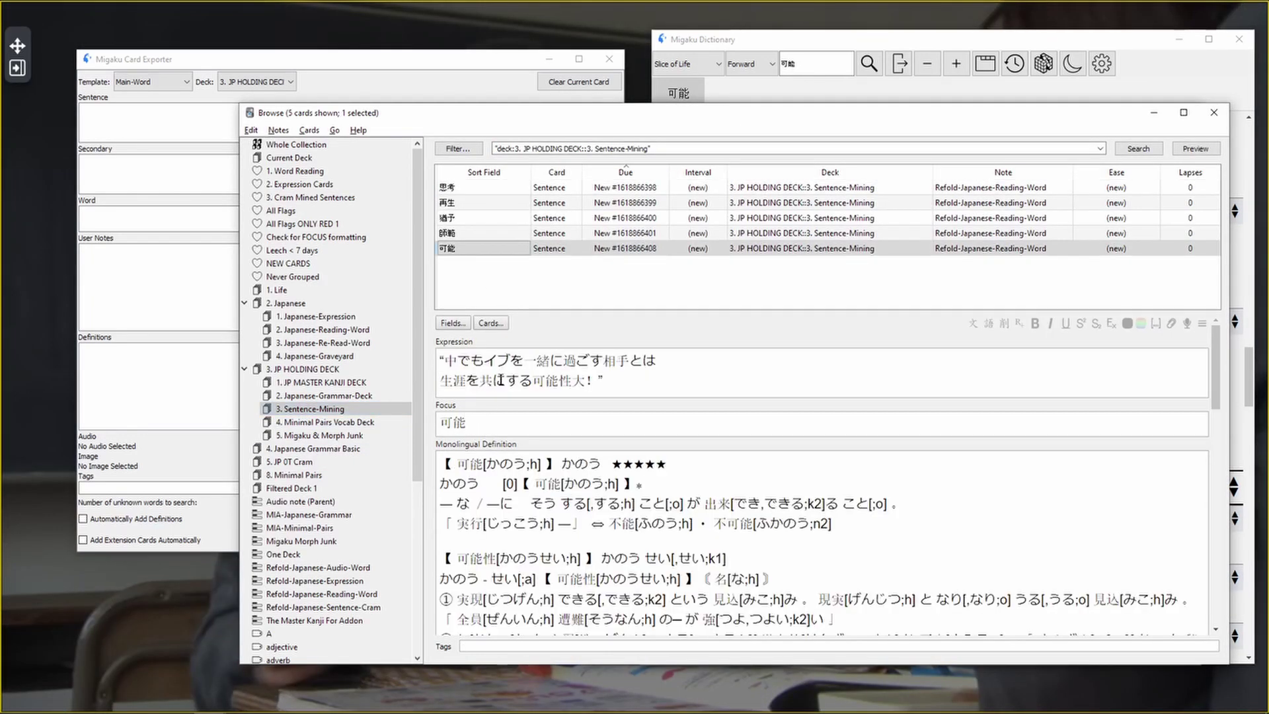
Check the 可能 card's Focus, Expression, audio and note fields, then close the browser.
left_click(482, 423)
left_click_drag(492, 425, 434, 422)
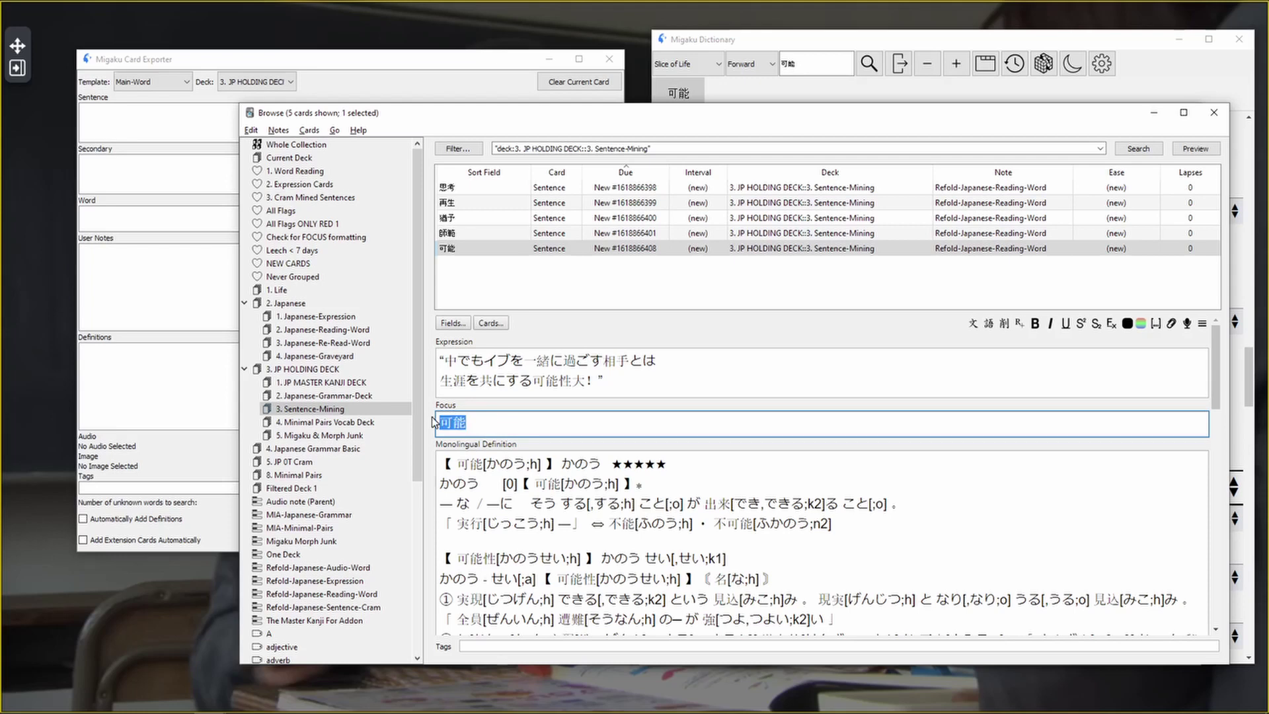
left_click(462, 424)
left_click_drag(611, 386, 421, 356)
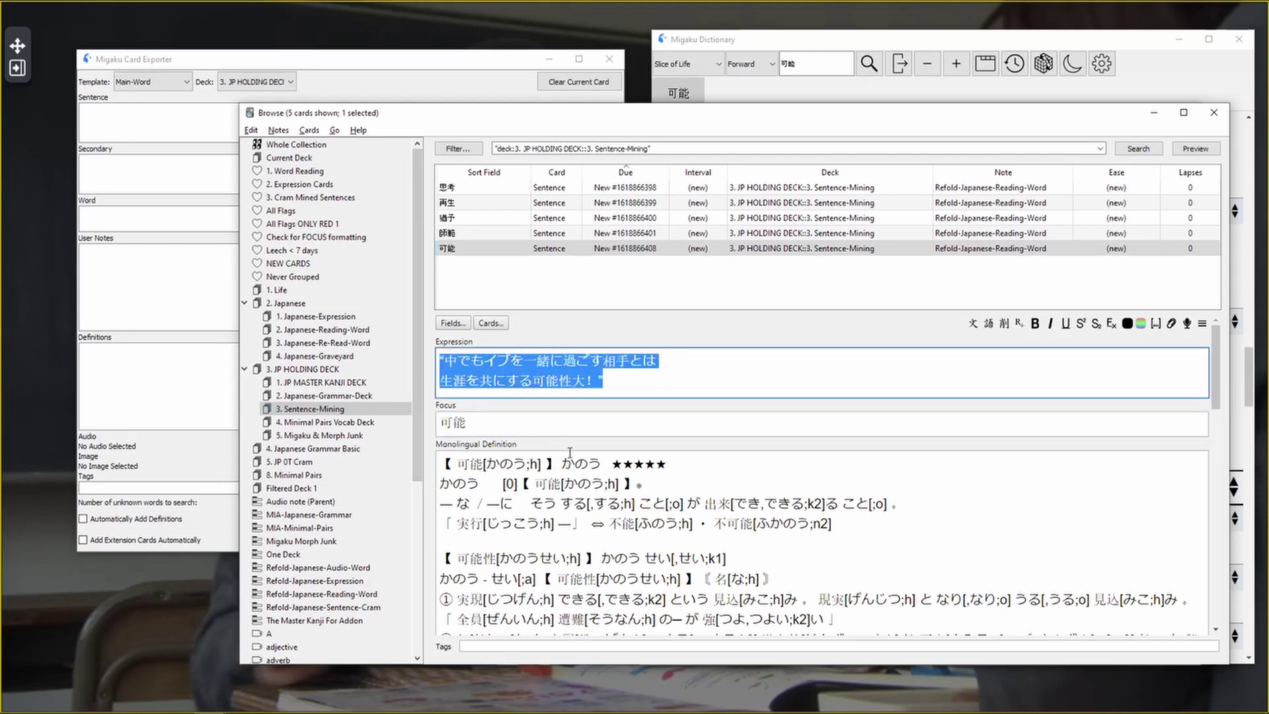
scroll(570, 452, "down", 10)
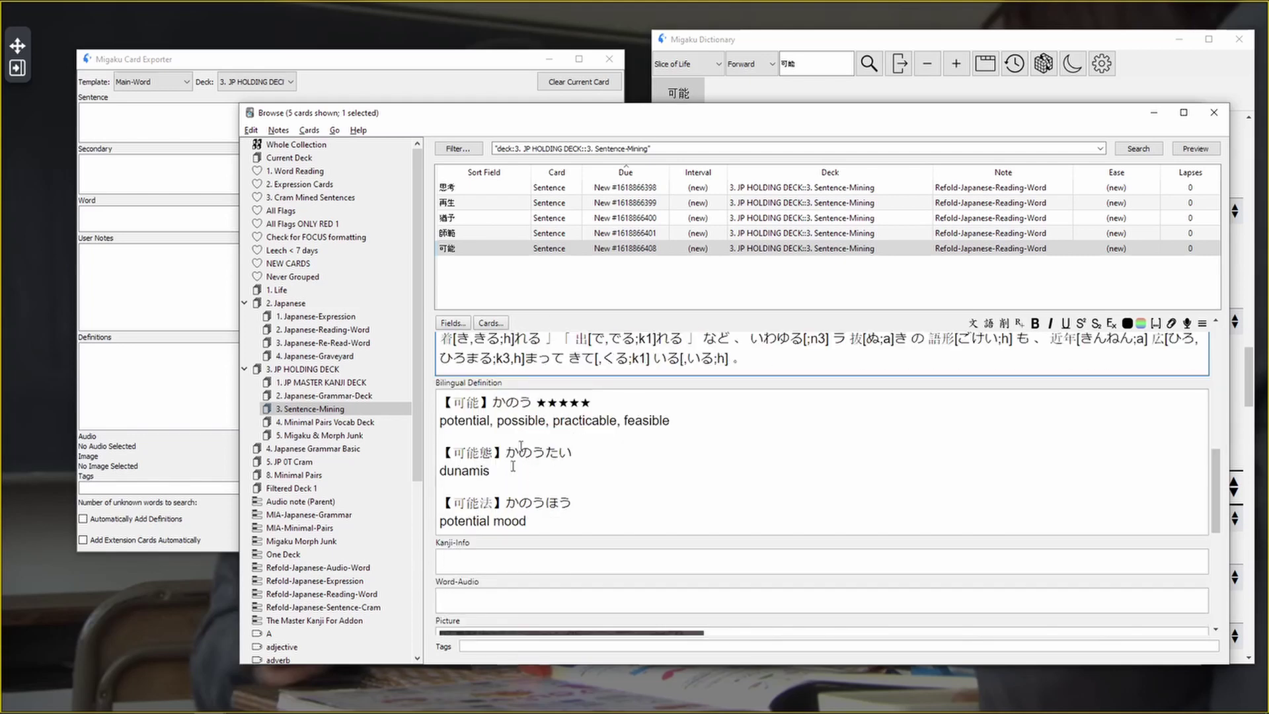
scroll(513, 466, "down", 5)
left_click_drag(526, 464, 534, 464)
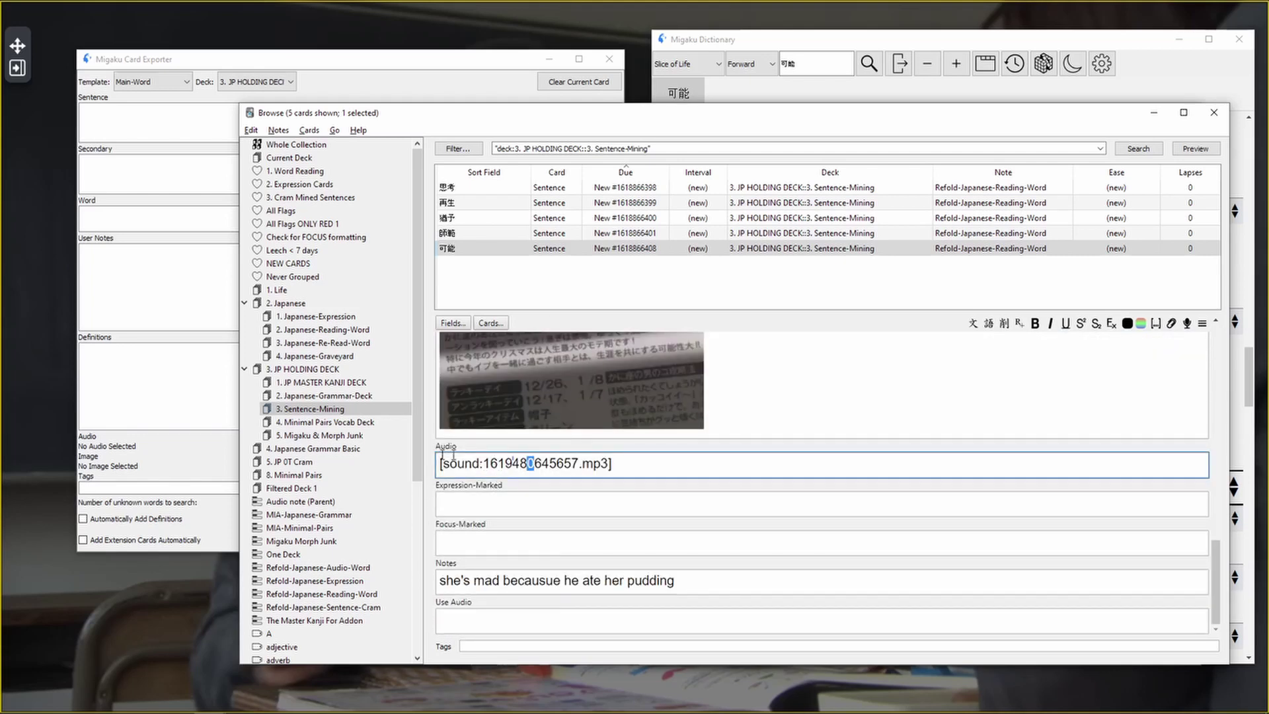
left_click_drag(444, 457, 440, 463)
left_click_drag(492, 581, 461, 581)
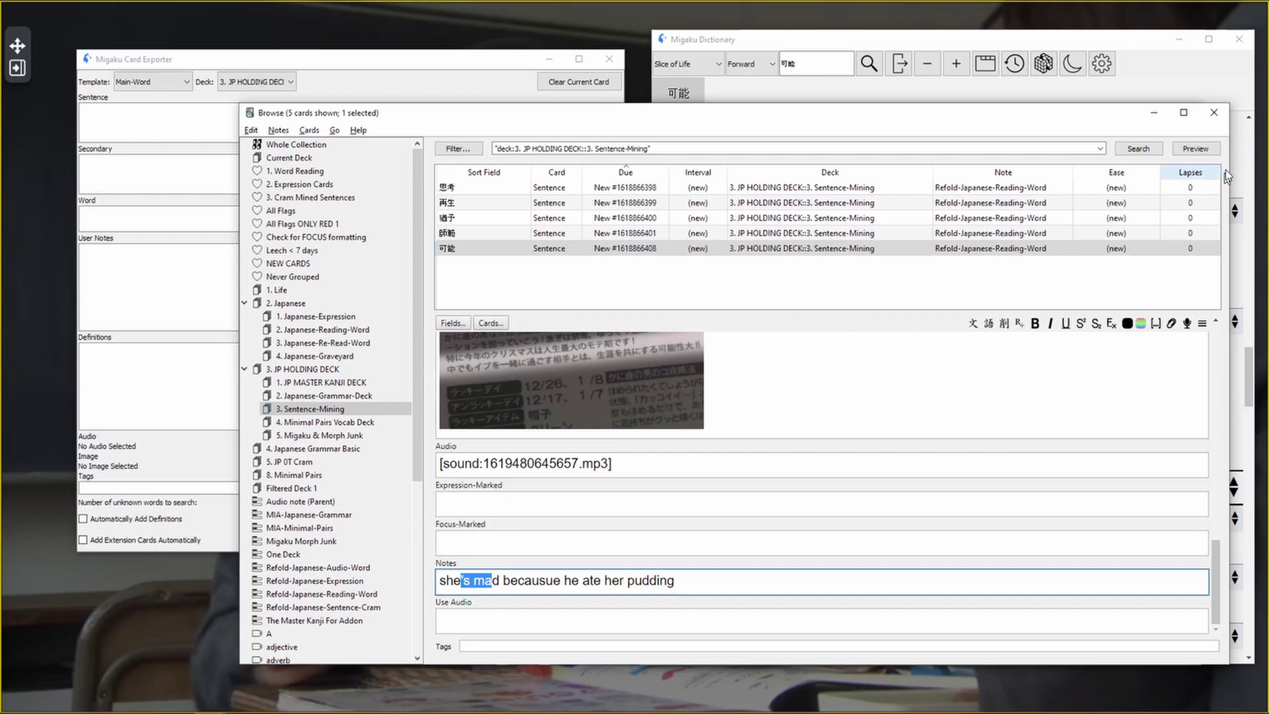
left_click(1213, 112)
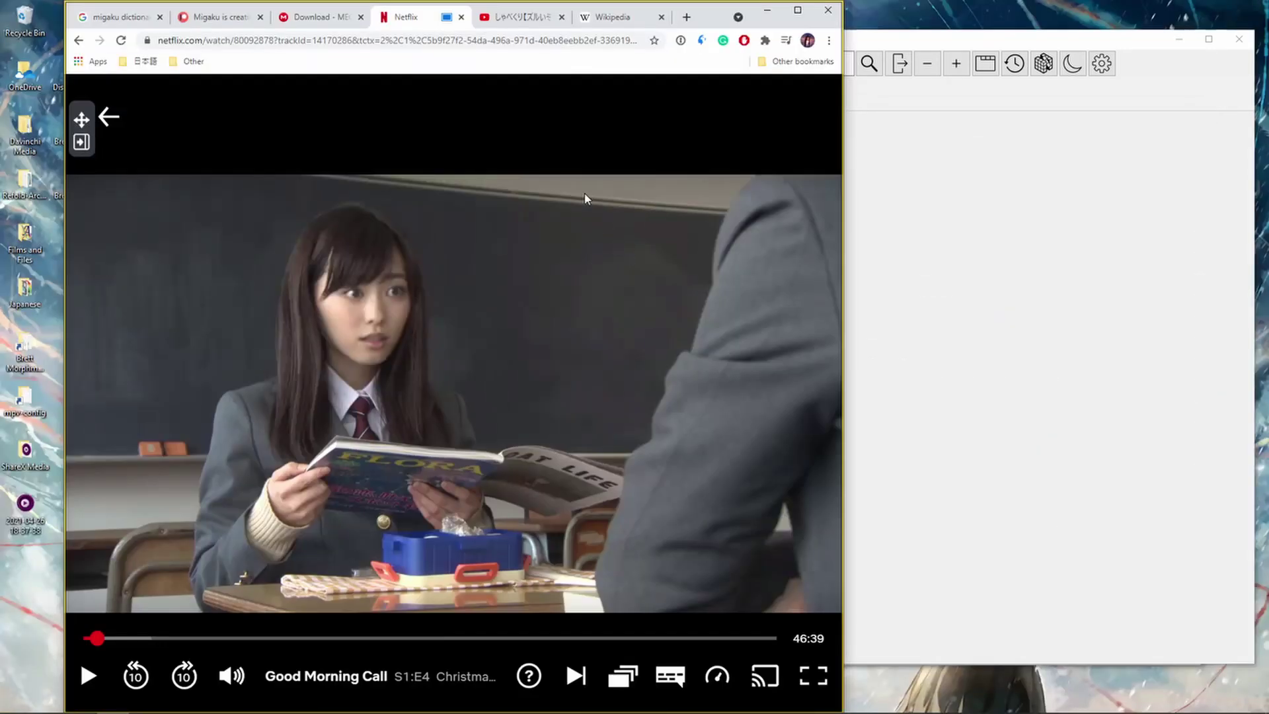
Switch to the YouTube variety show and check its Subtitles/CC language options.
left_click(504, 22)
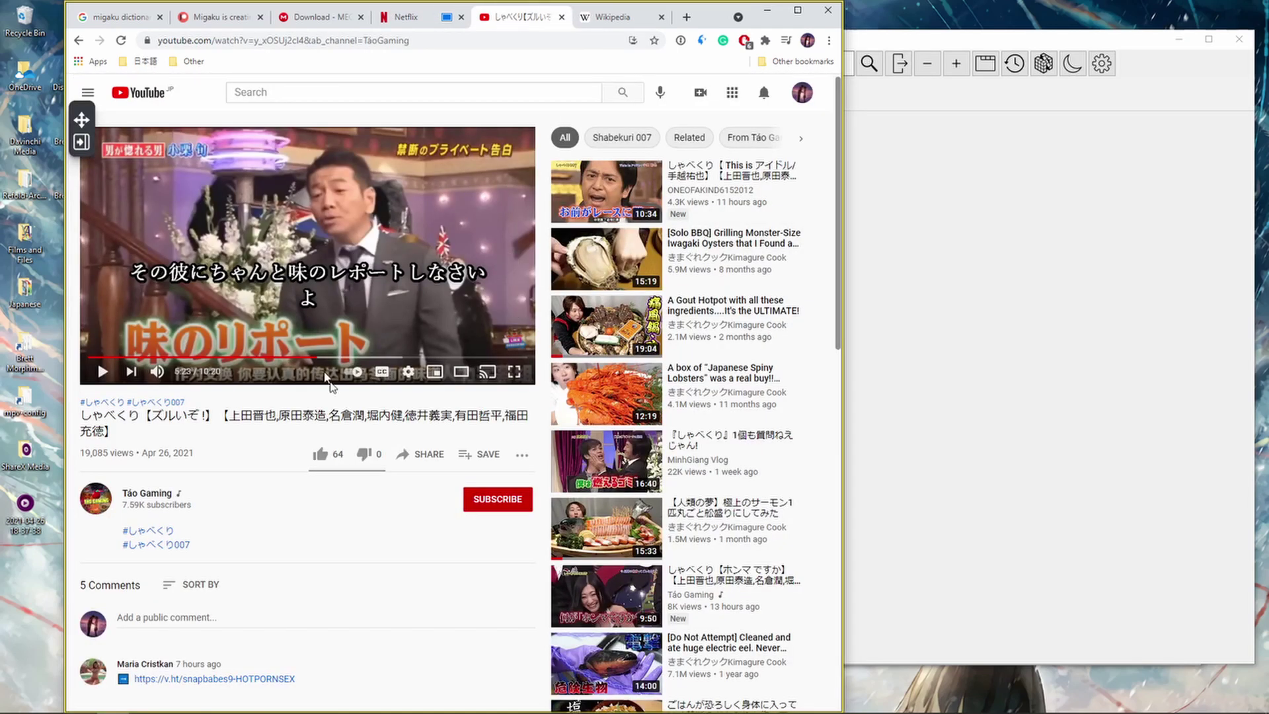
left_click(409, 372)
left_click(424, 307)
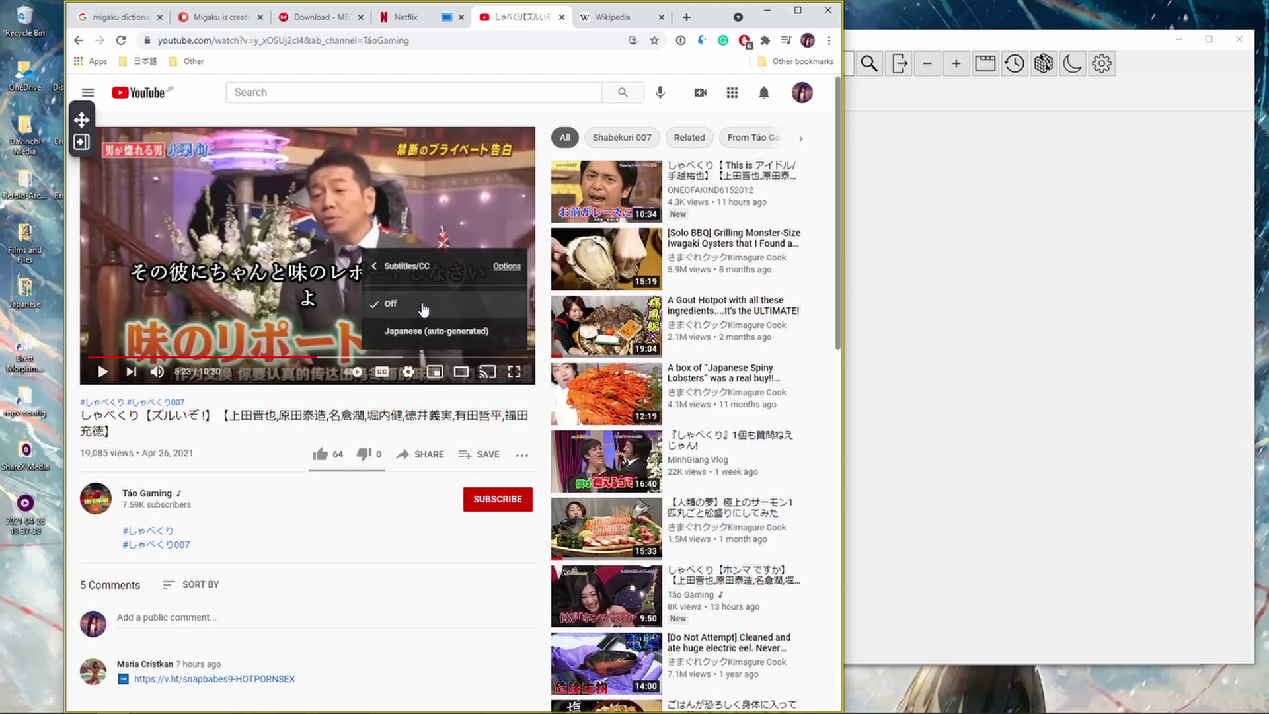
left_click(409, 374)
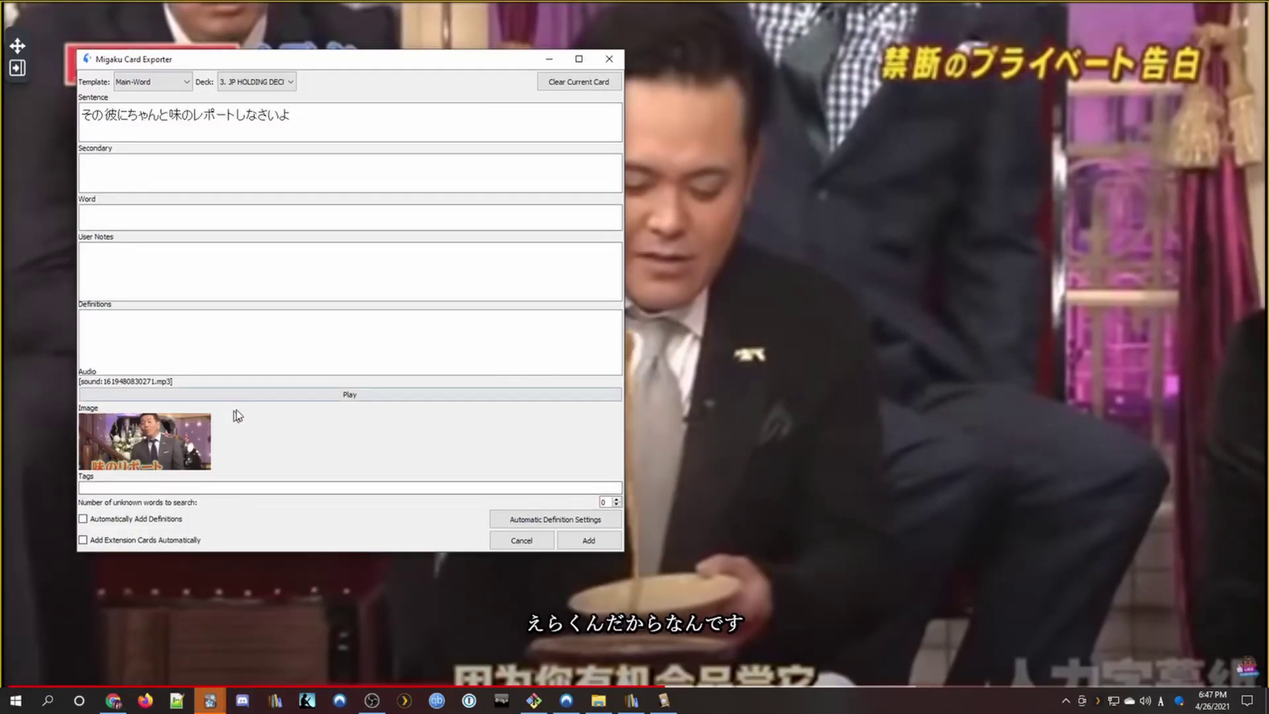
Look up 味, add its み definition, send the 味 card to Anki, then go to Wikipedia.
key("ctrl+s")
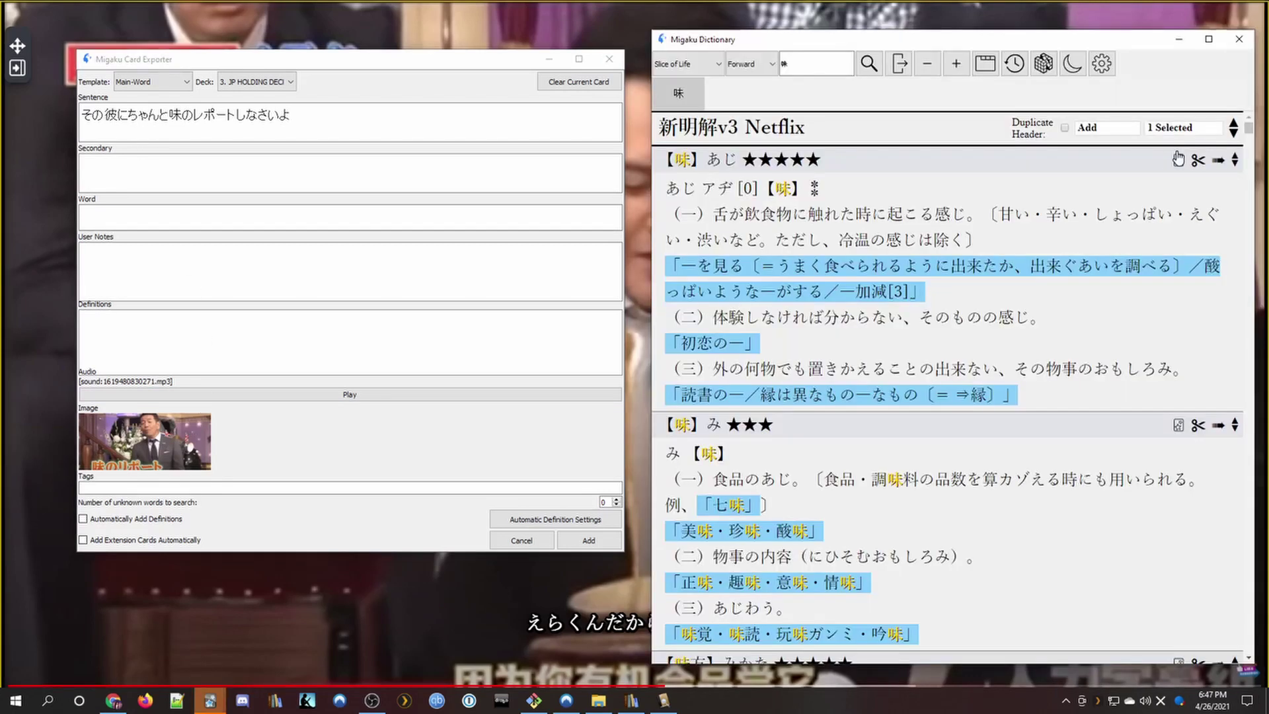
left_click(1178, 425)
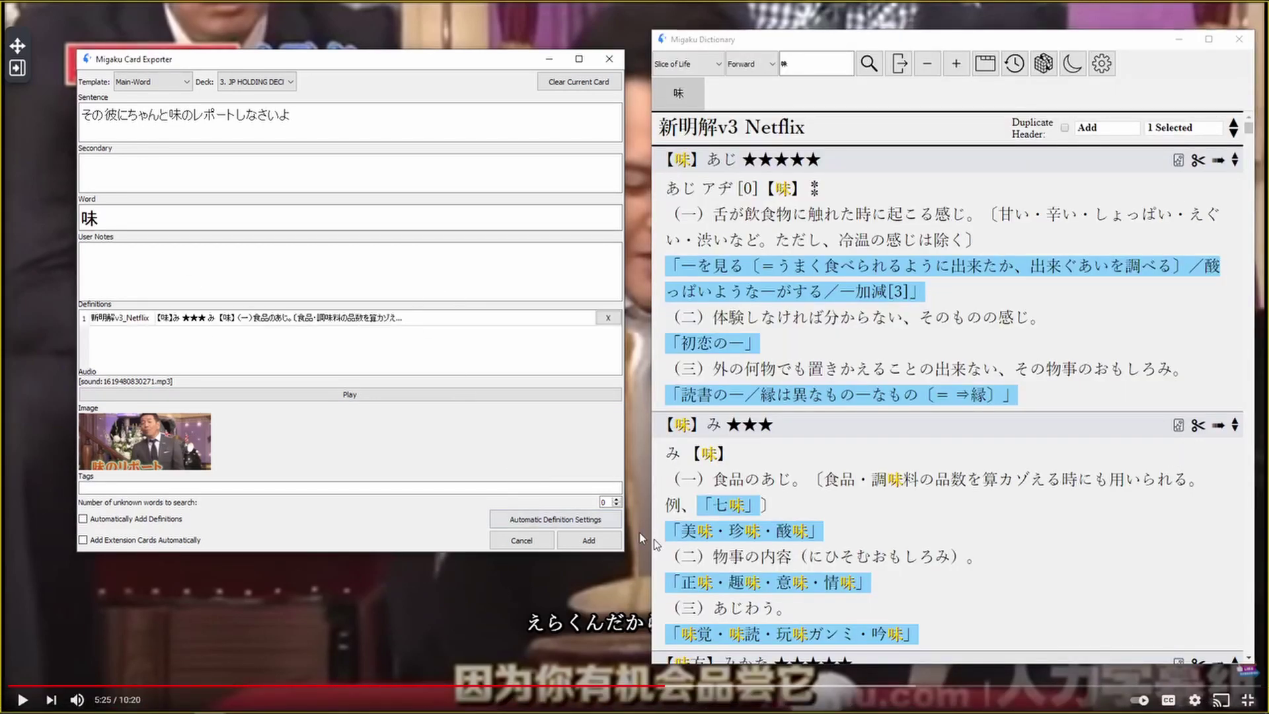
left_click_drag(99, 217, 71, 215)
left_click(105, 219)
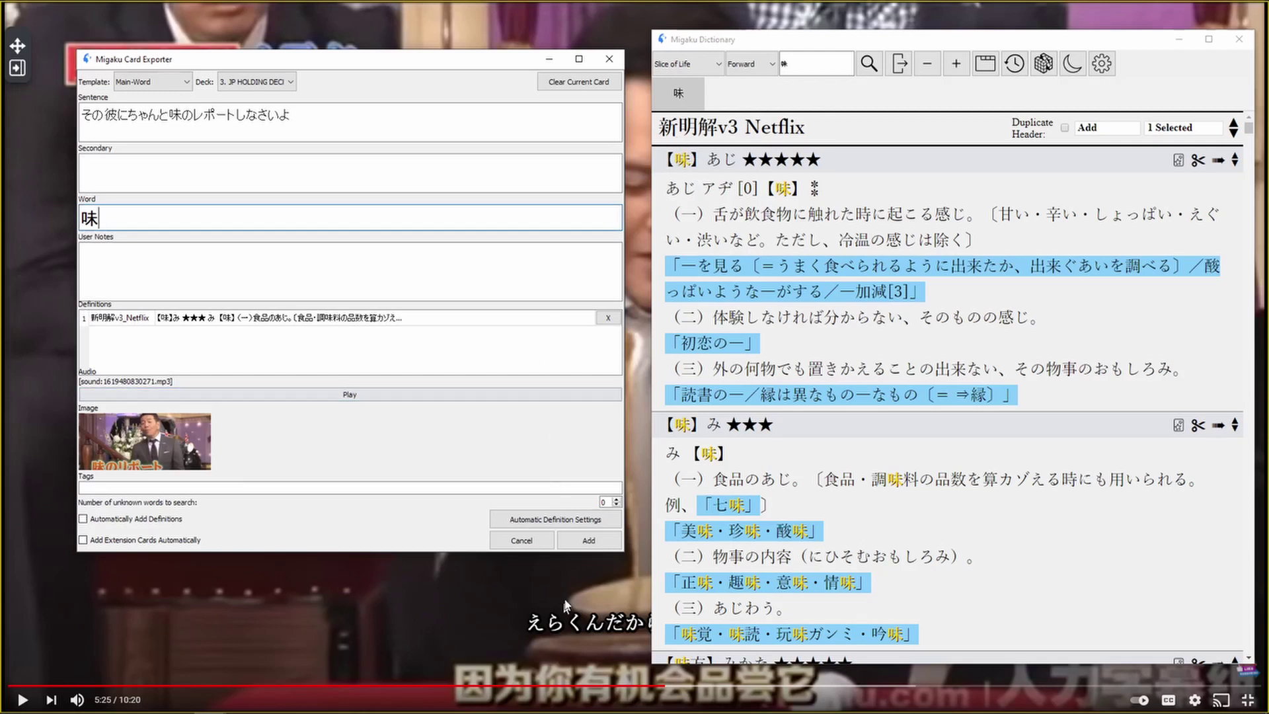
left_click(588, 541)
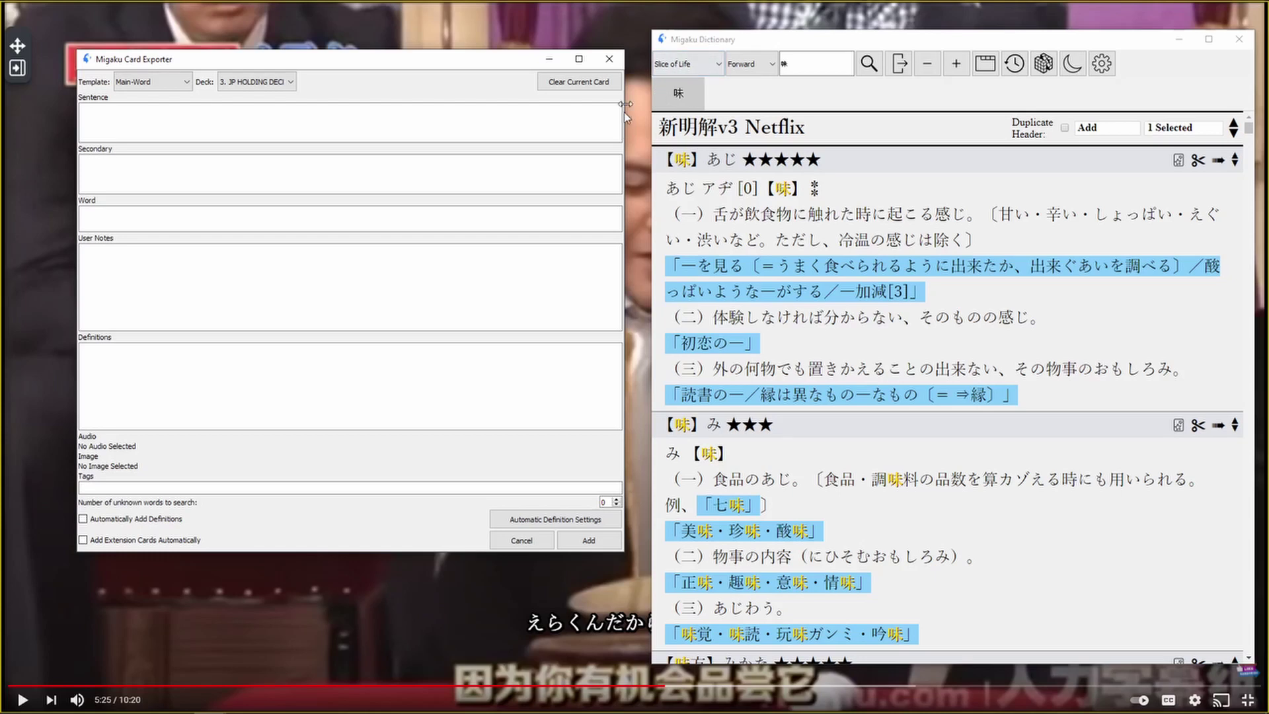
key("Escape")
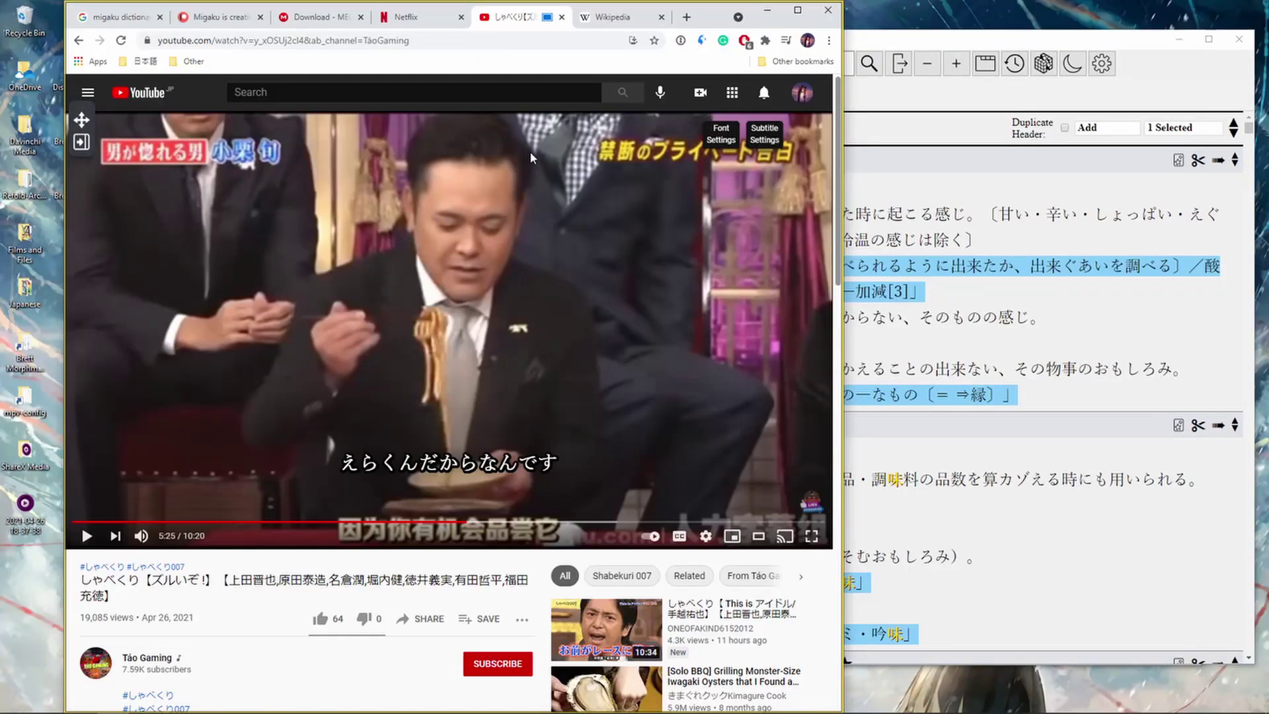
key("ctrl+Tab")
Arrange the windows and send the 活躍 dictionary entry to the card creator.
left_click_drag(841, 208, 946, 211)
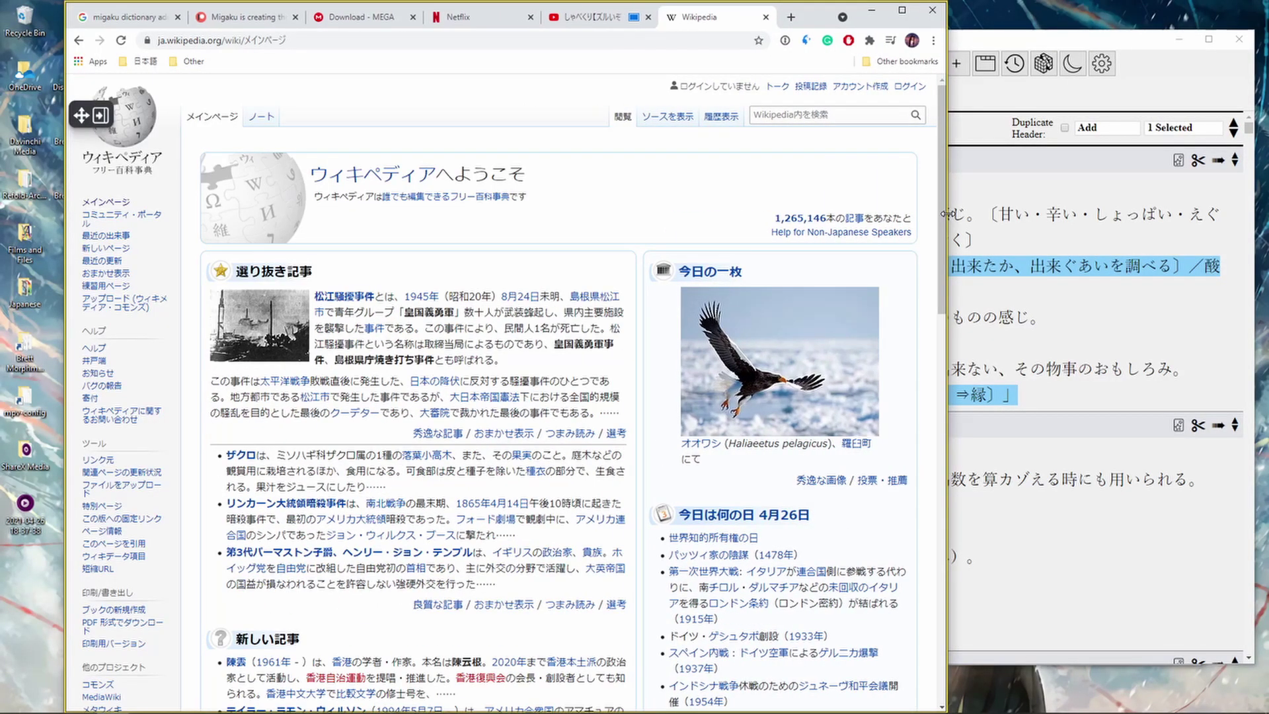
left_click_drag(815, 23, 794, 25)
scroll(529, 297, "down", 2)
scroll(360, 413, "down", 2)
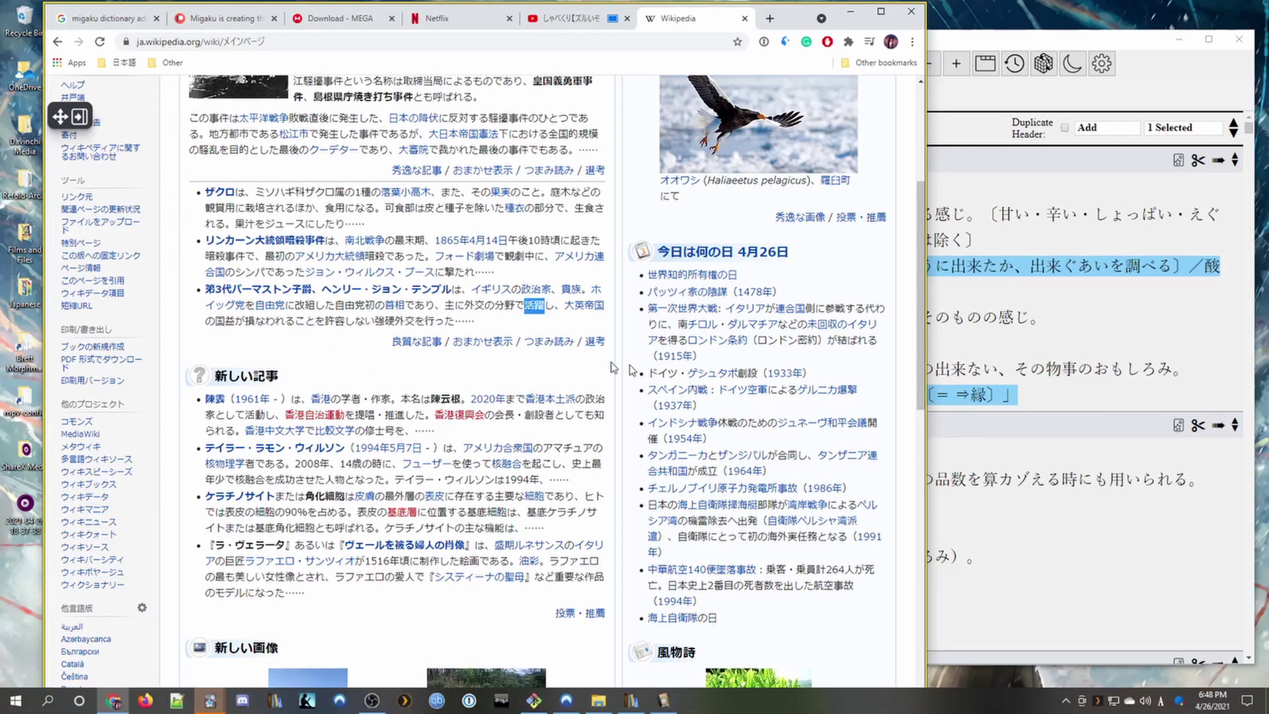
left_click(959, 265)
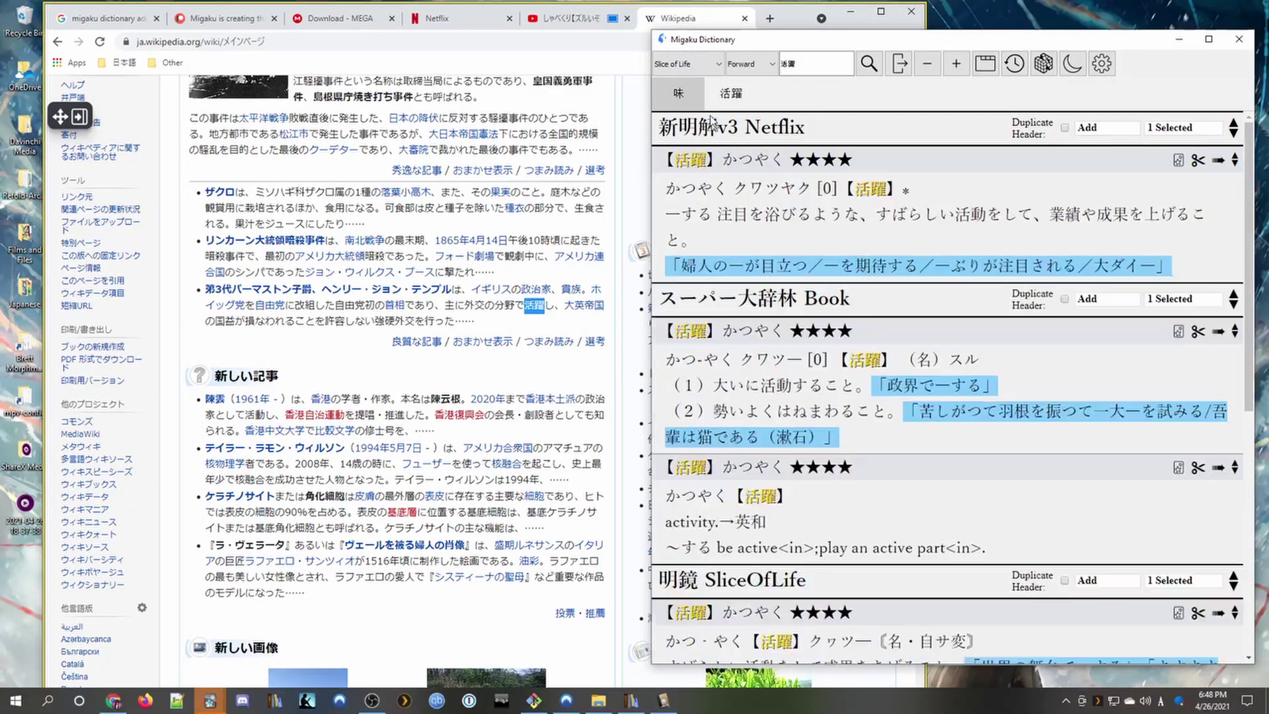
left_click(1178, 161)
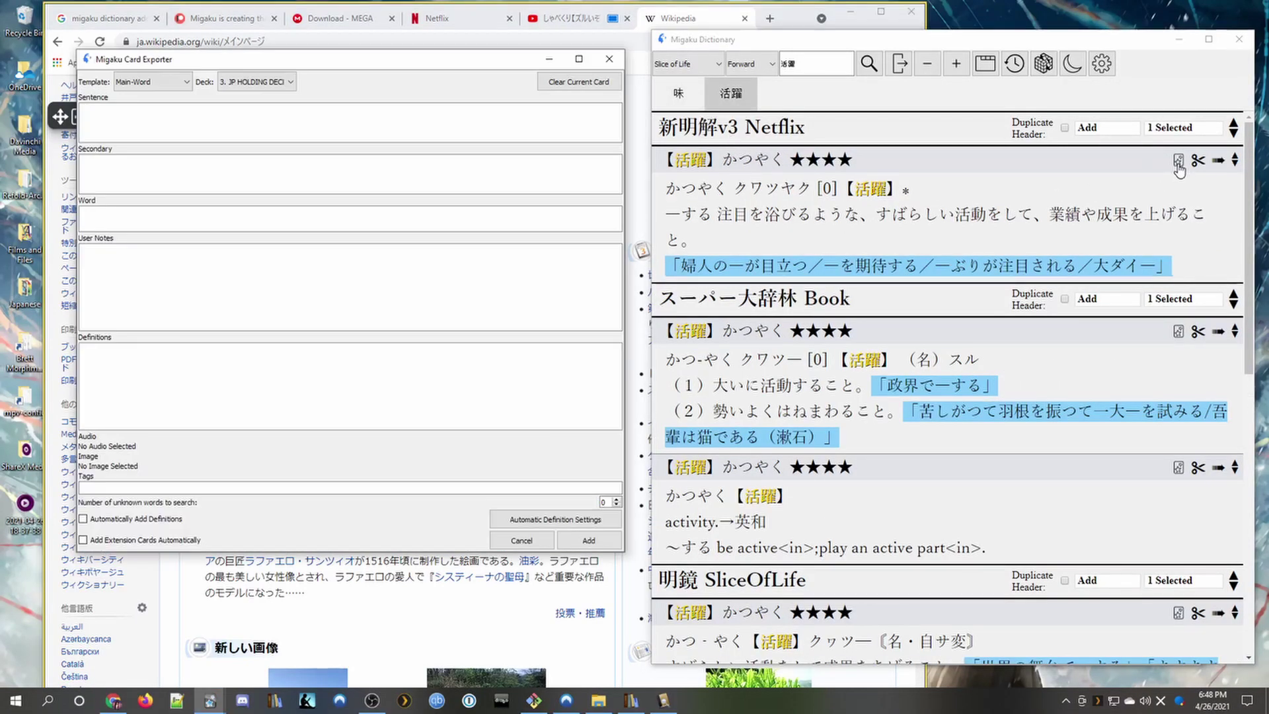
Set the sentence to 主に外交の分野で活躍し, add the 英和 definition, and add the card.
left_click(537, 322)
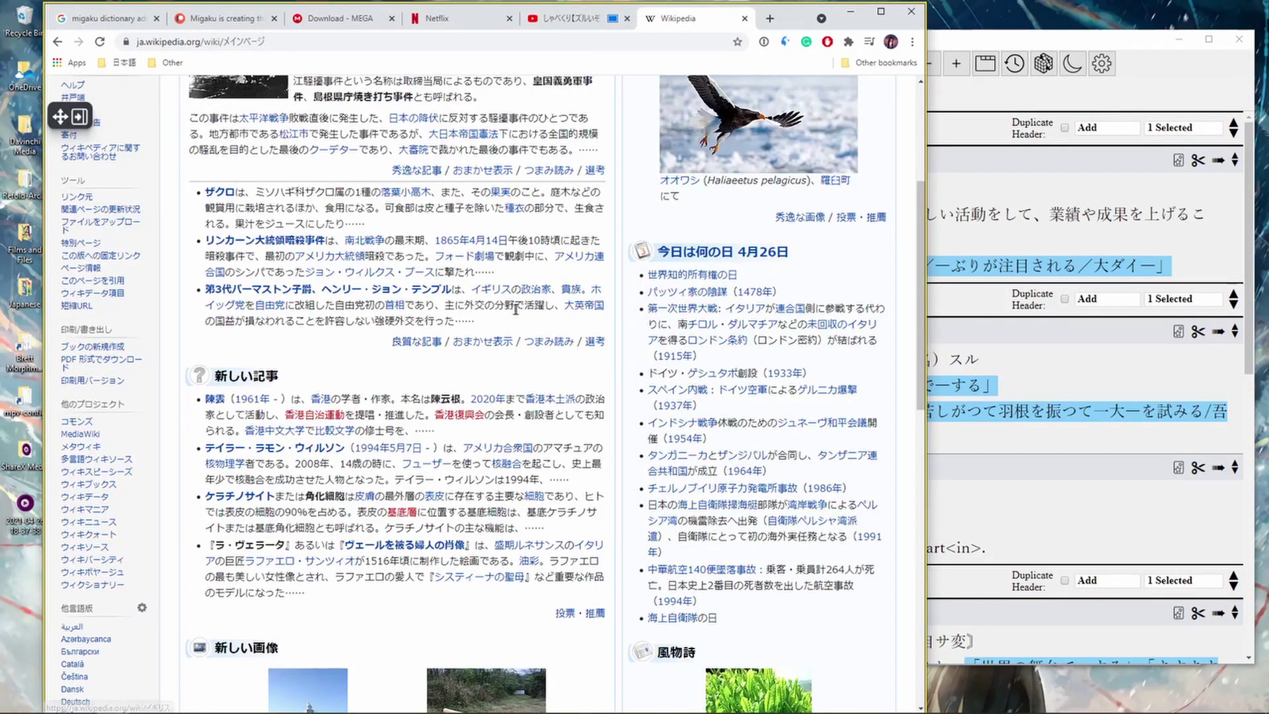
left_click_drag(562, 306, 445, 305)
key("ctrl+b")
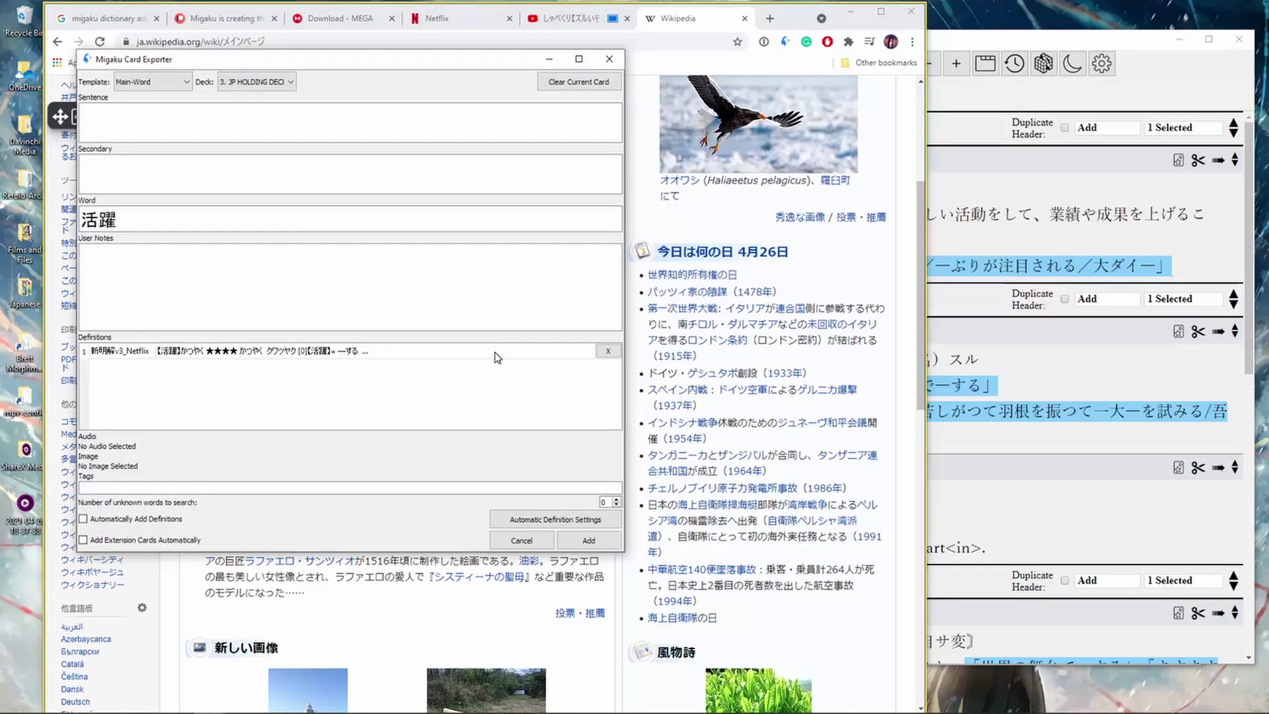
left_click(159, 285)
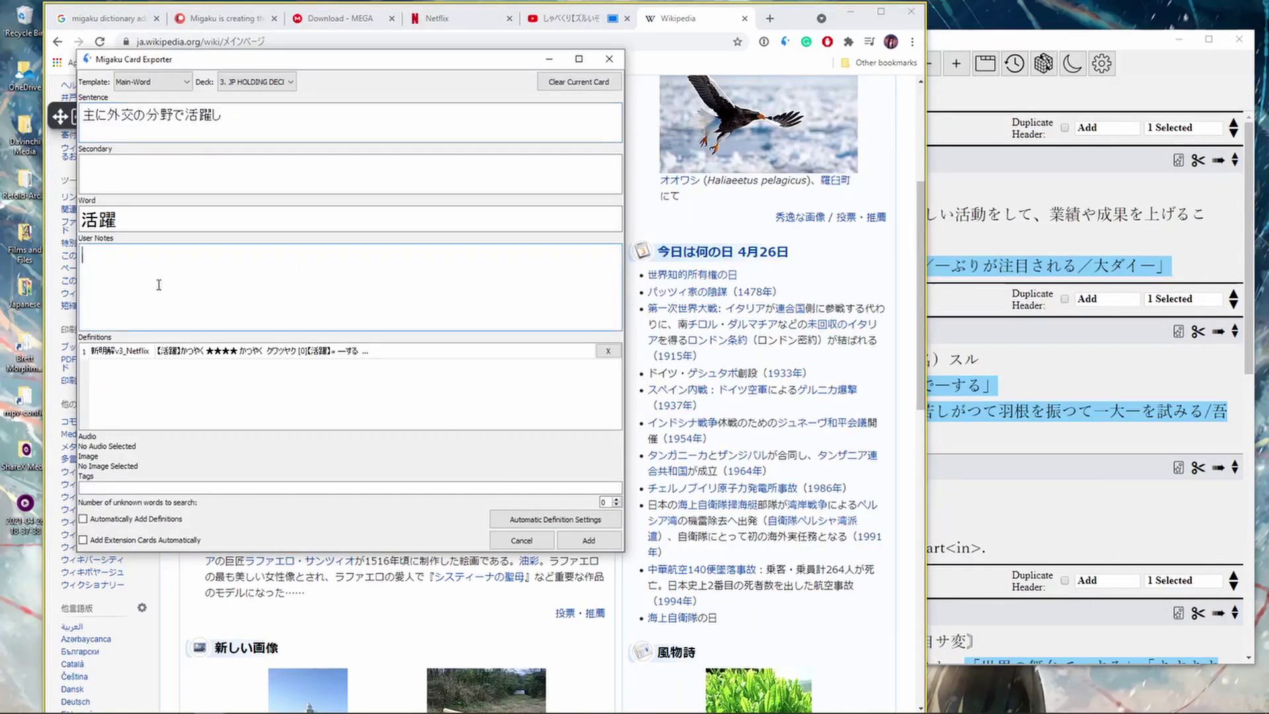
left_click(1064, 521)
scroll(1064, 522, "down", 1)
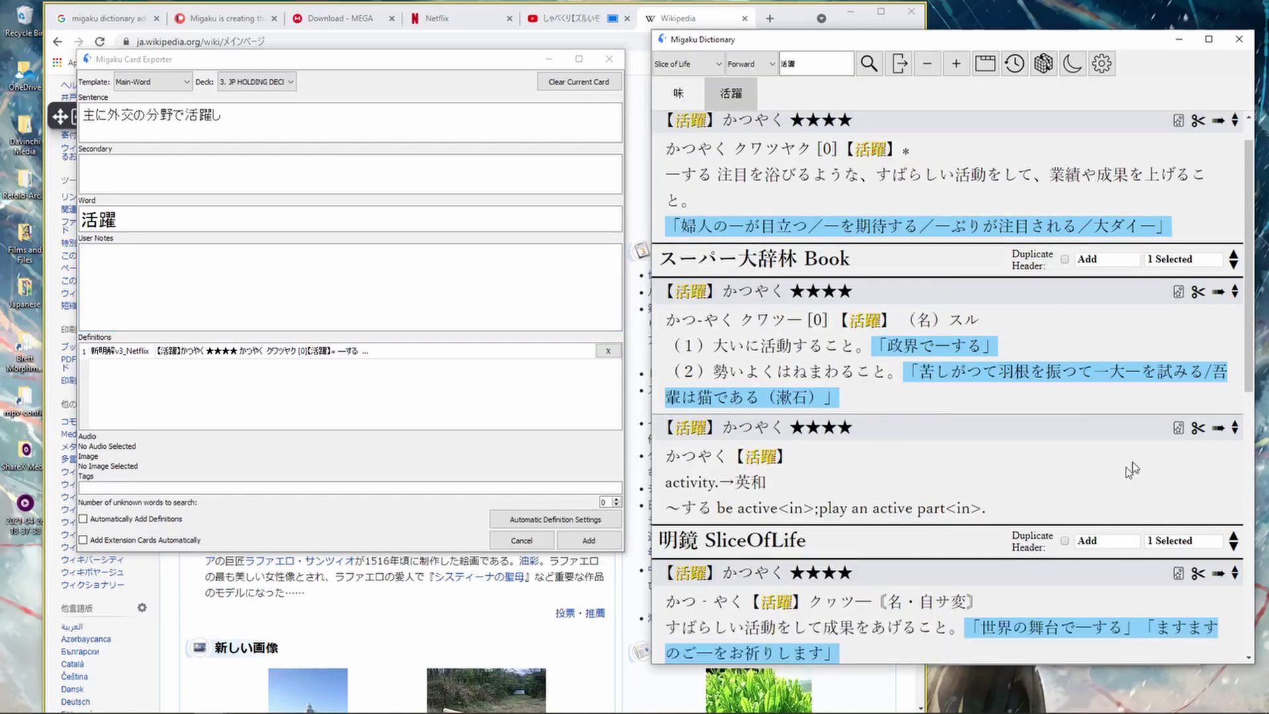
left_click(1179, 429)
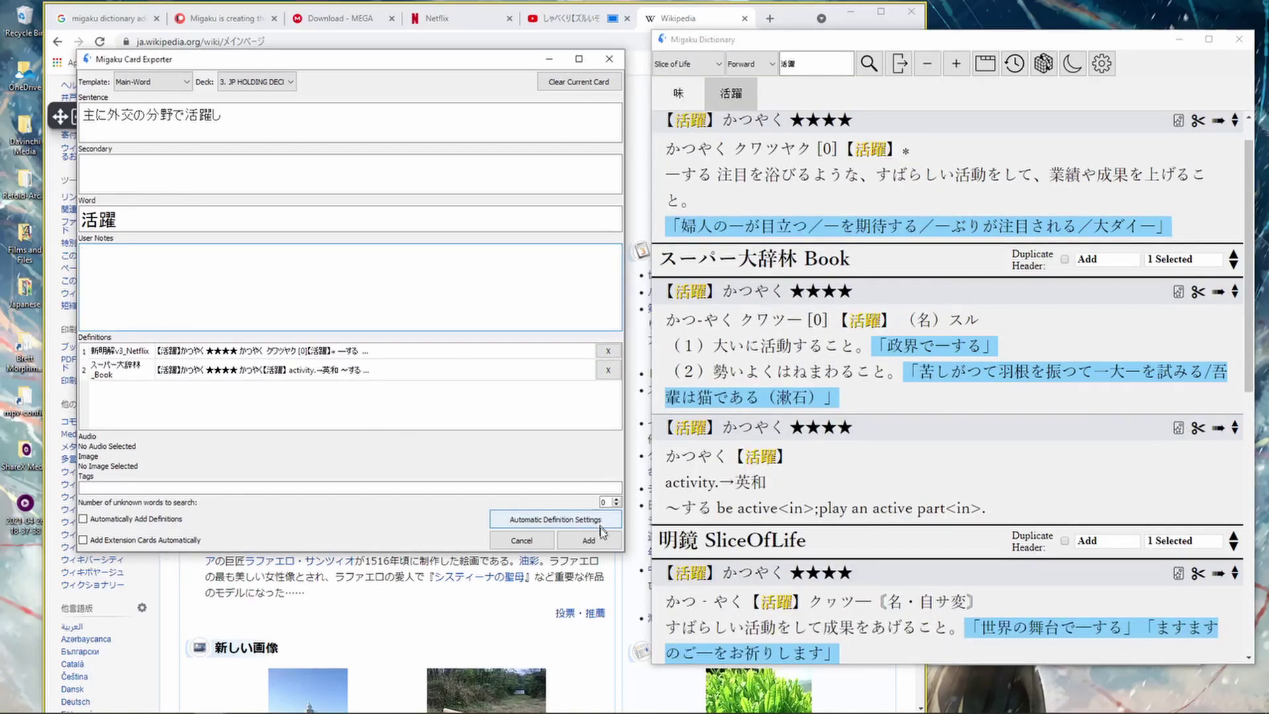
left_click(589, 543)
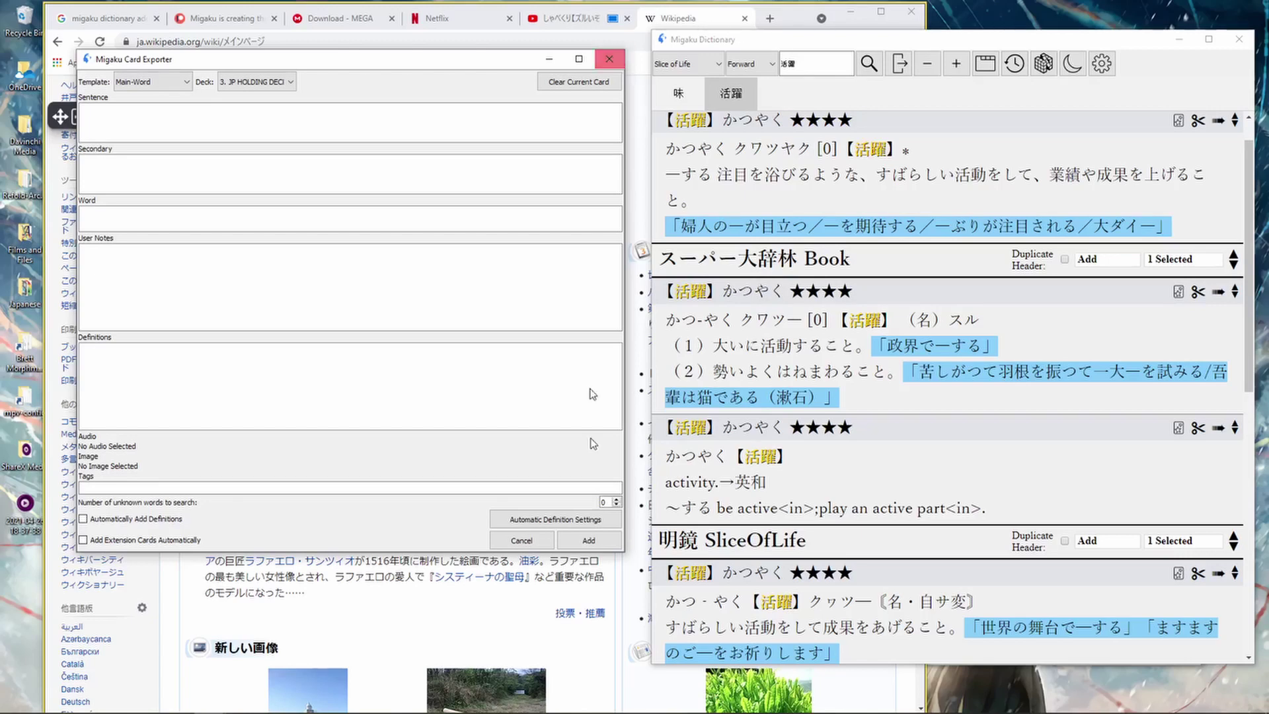
Look up 超長 from the e-book and add a 超長期国債 card with the e-book sentence.
left_click(663, 700)
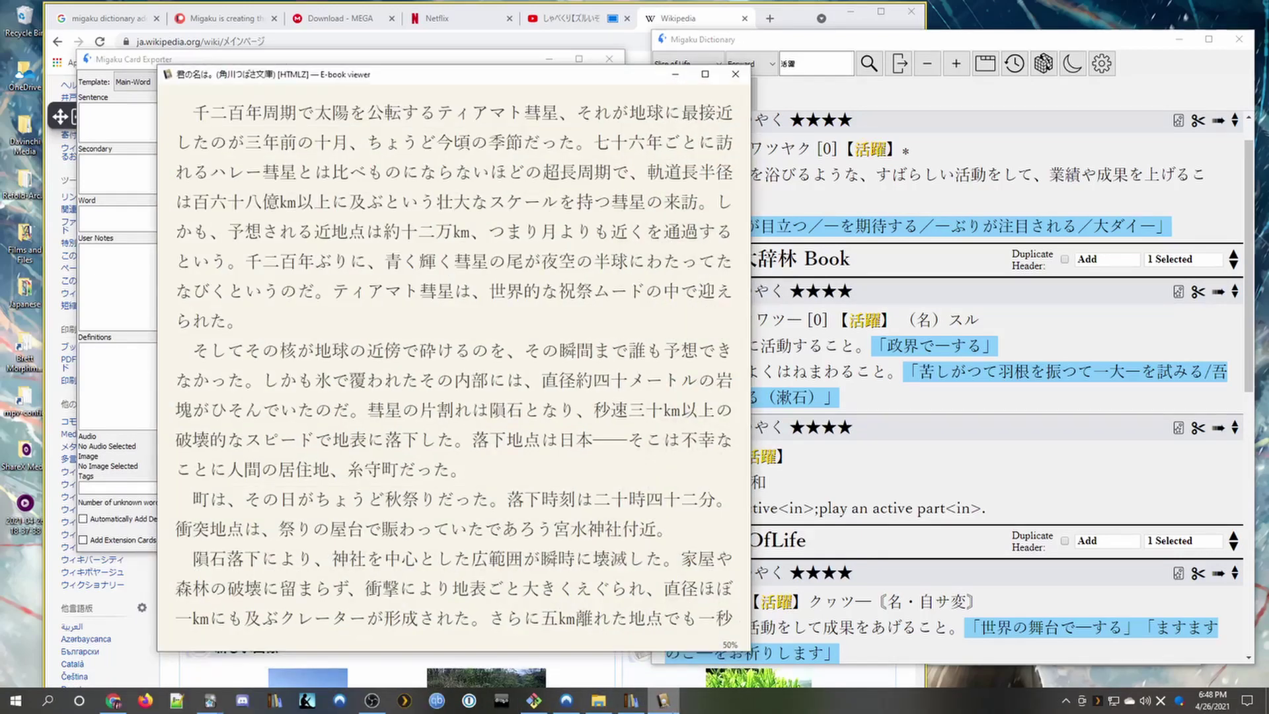
scroll(407, 238, "down", 2)
scroll(407, 238, "up", 2)
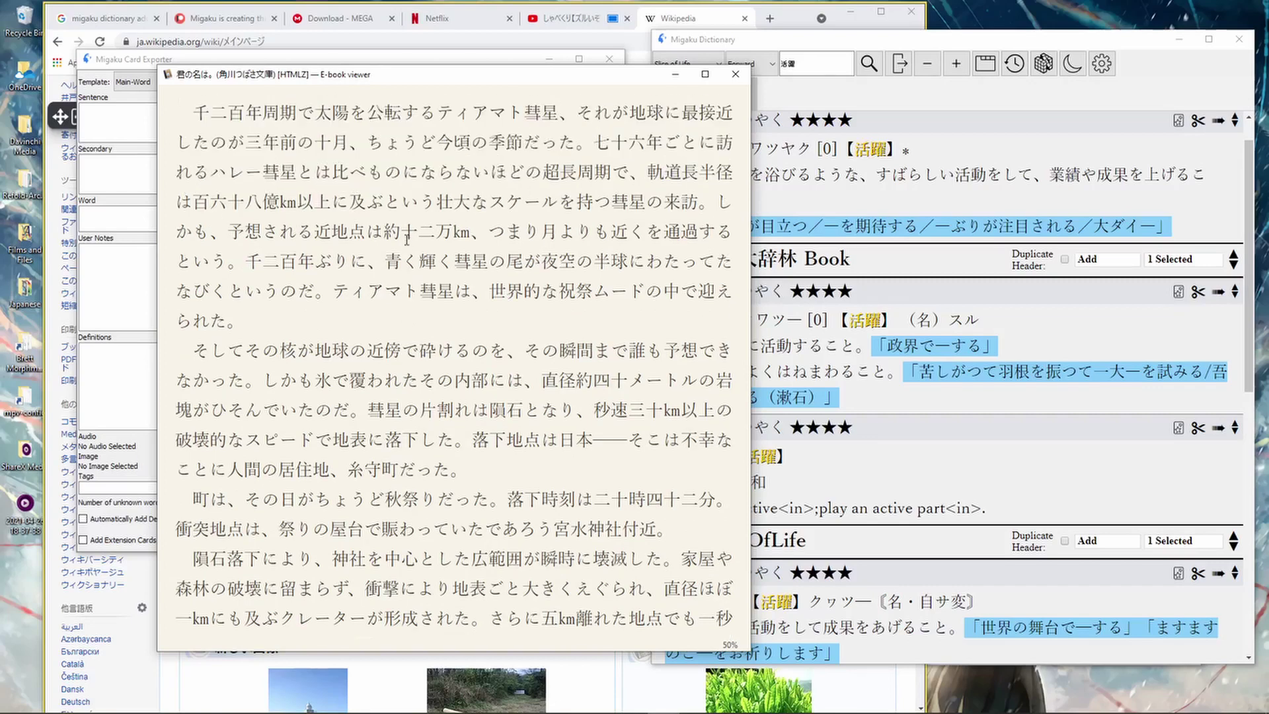
double_click(558, 173)
key("ctrl+s")
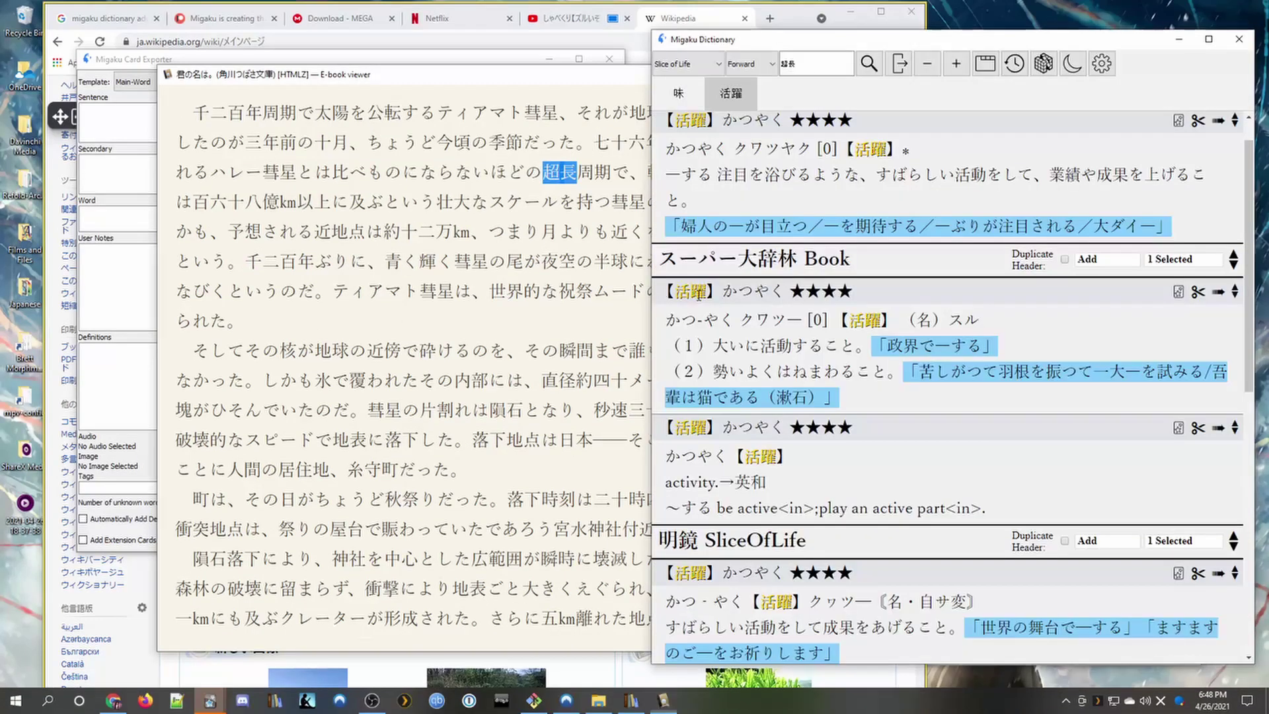
left_click_drag(386, 172, 628, 202)
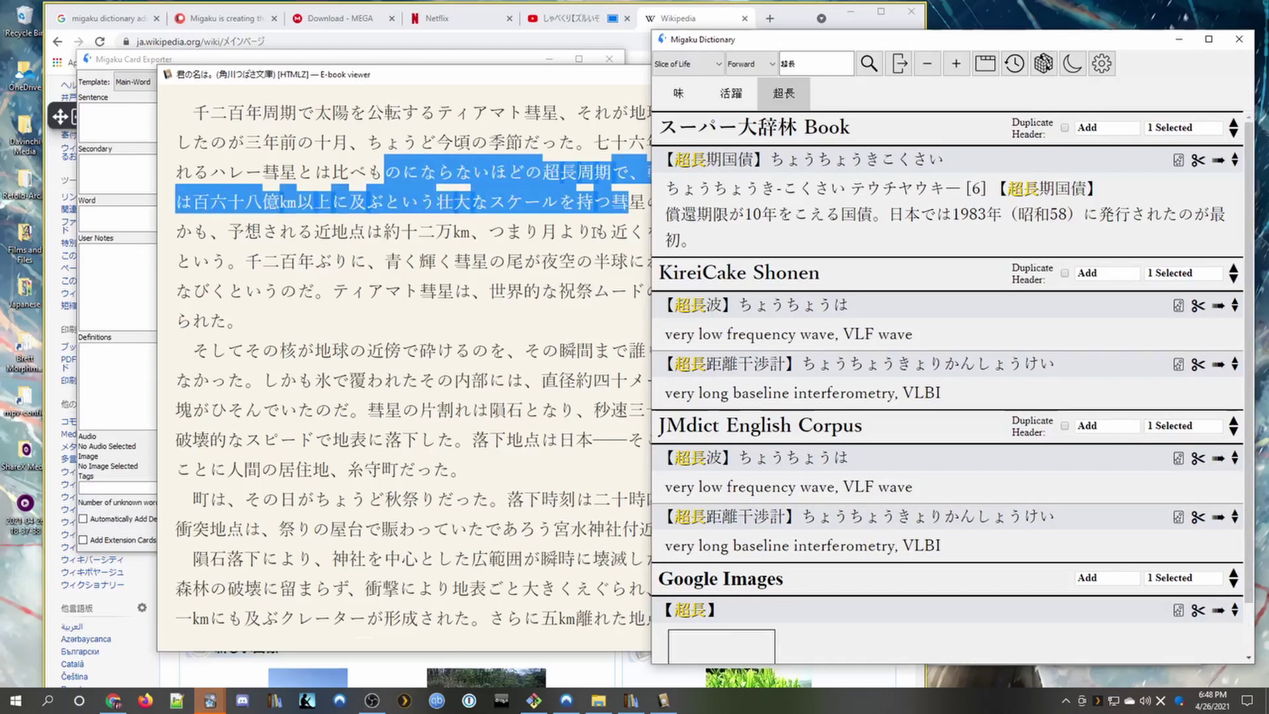
left_click_drag(832, 187, 844, 188)
left_click(1178, 160)
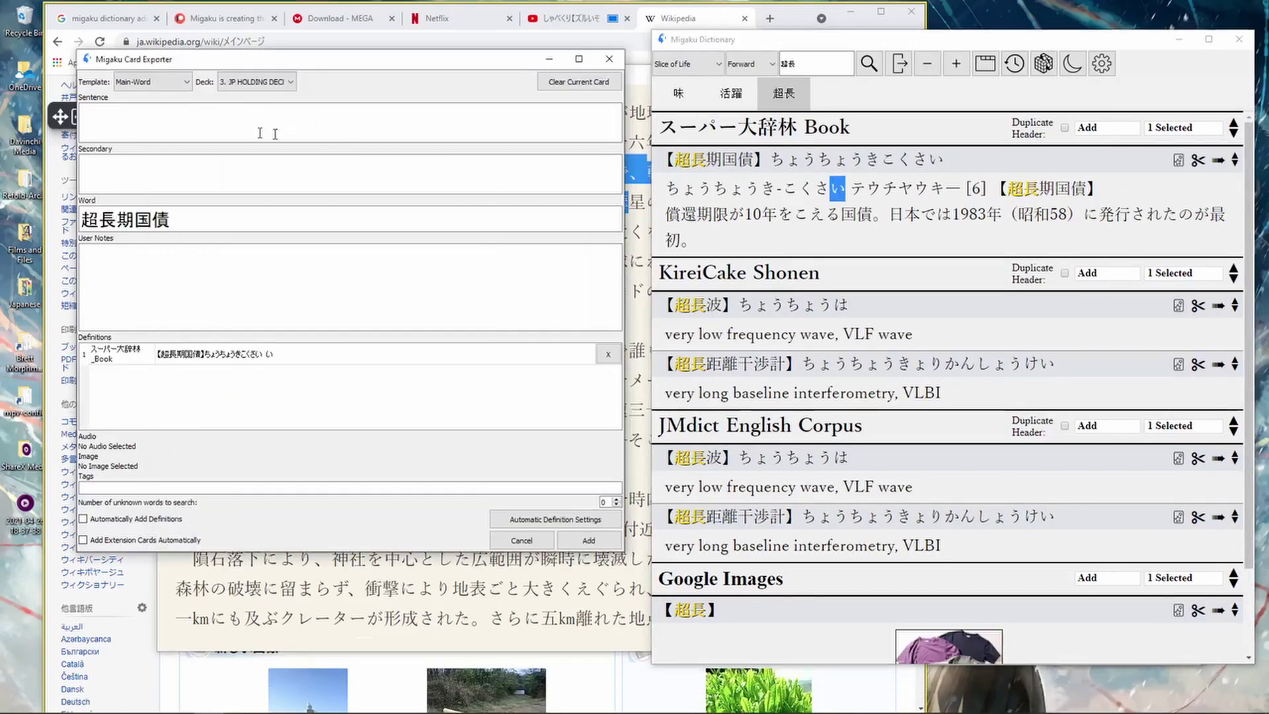
key("ctrl+v")
left_click(588, 539)
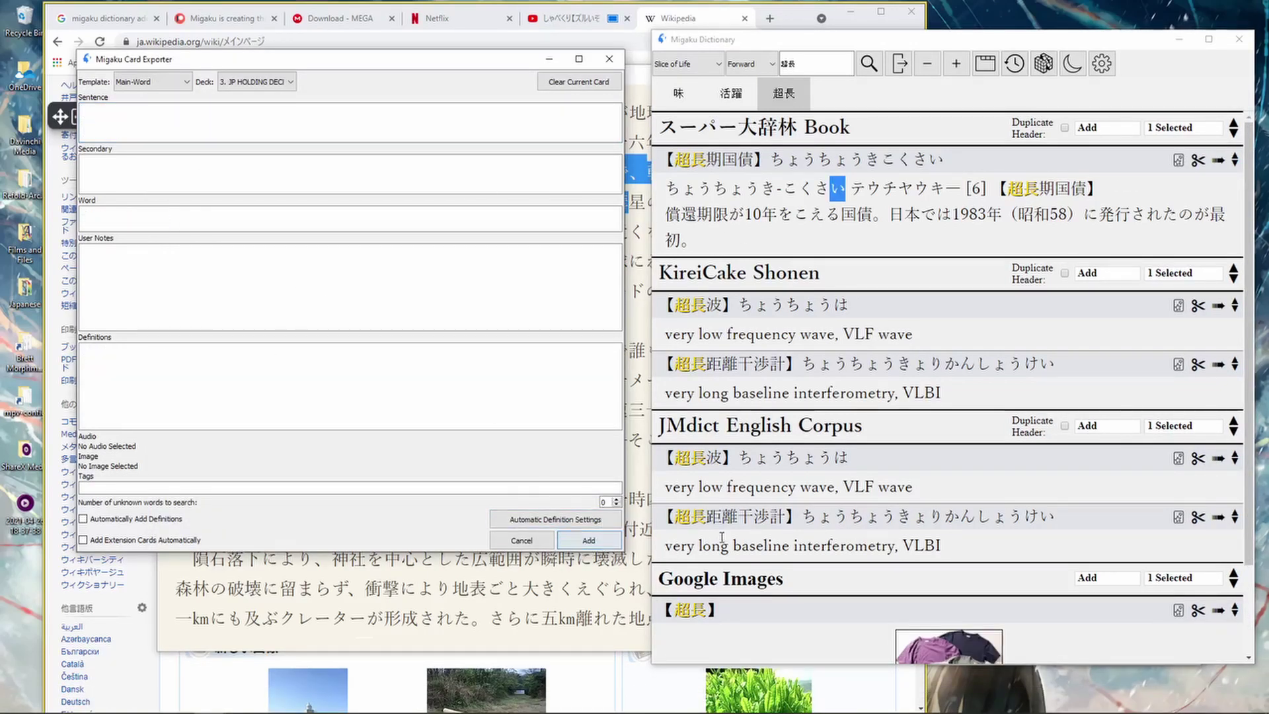
Close the dictionary search tabs and minimize the e-book viewer.
middle_click(791, 105)
middle_click(680, 99)
middle_click(680, 99)
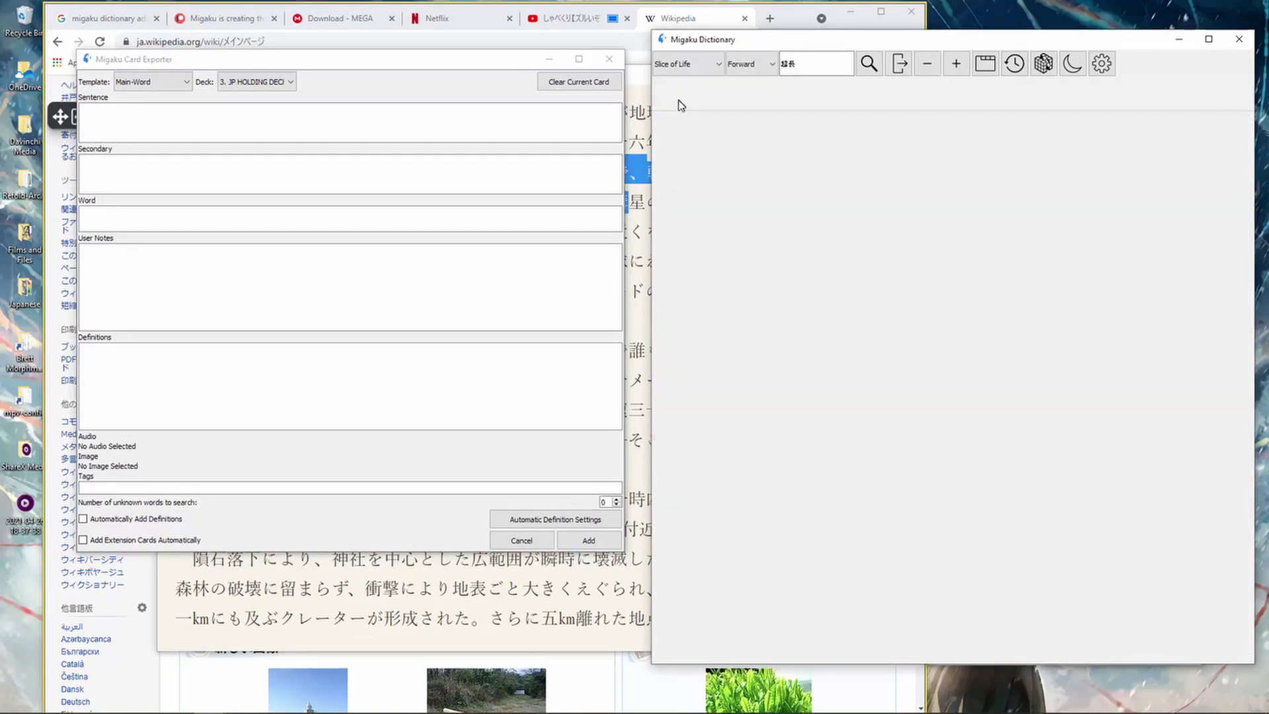
left_click(641, 352)
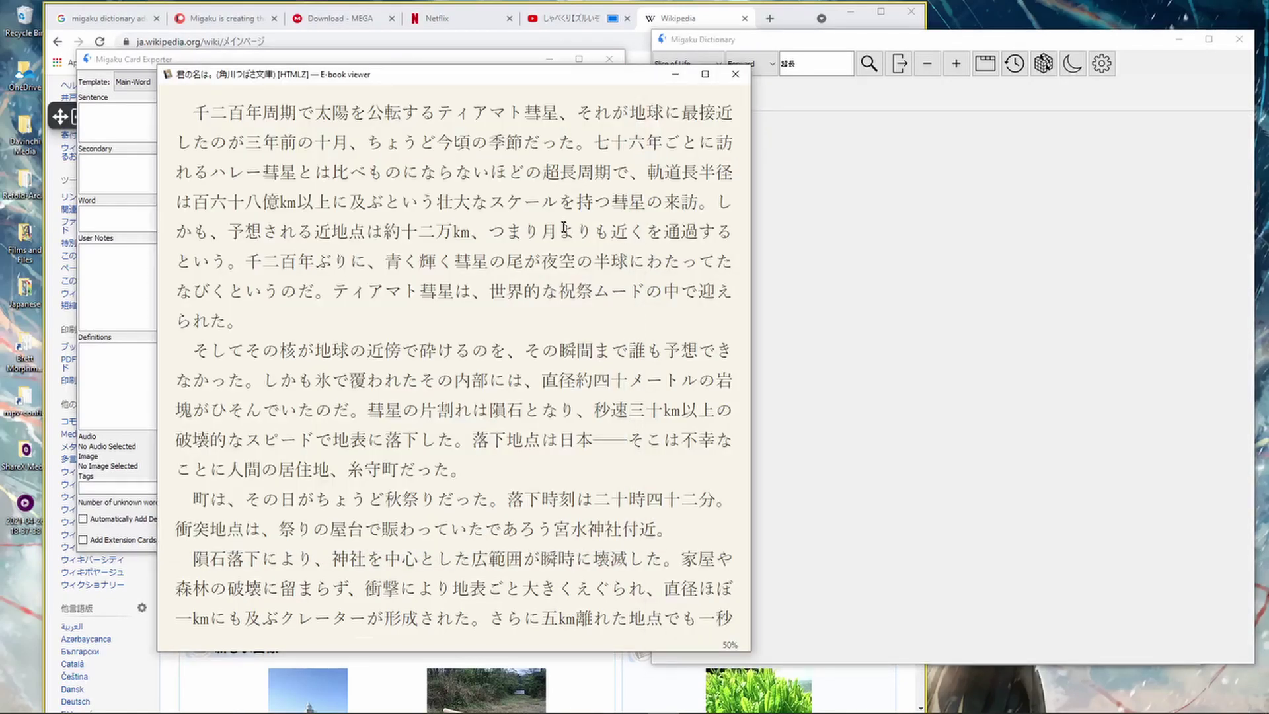
left_click(675, 74)
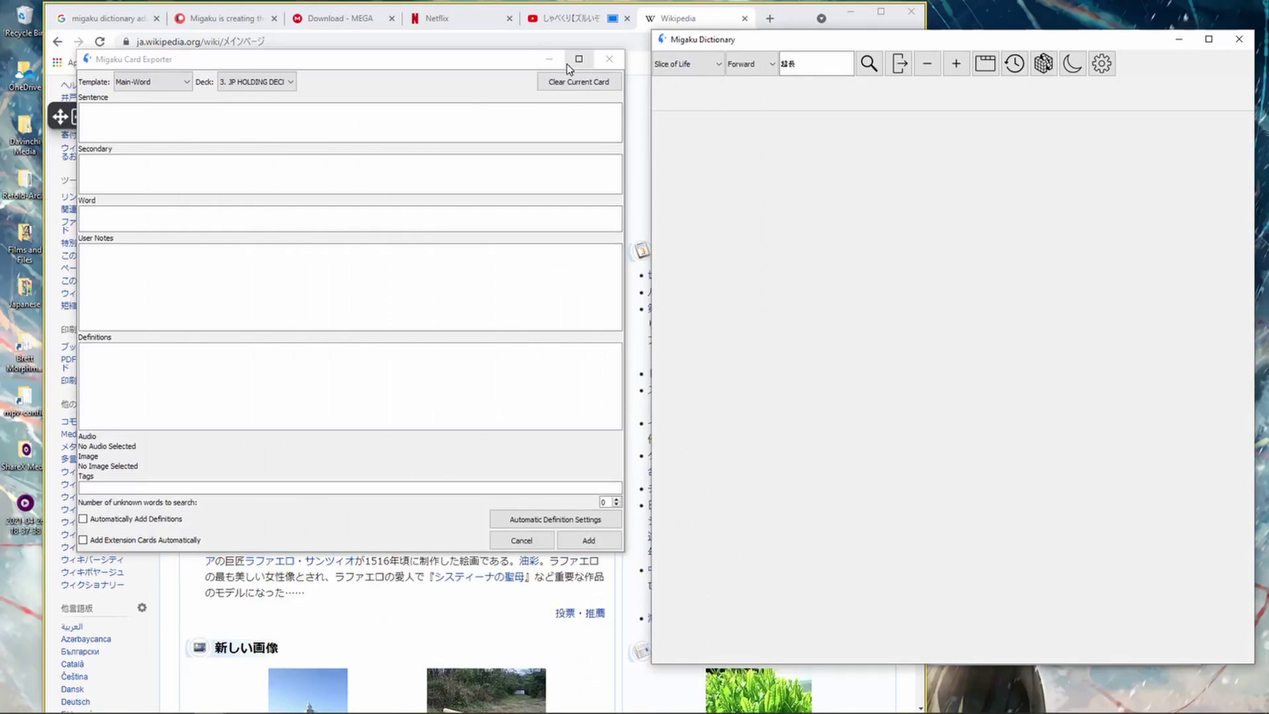
Open Migaku Player in a new tab and load 7Seeds_P01E001 from the 7 seed folder.
left_click(687, 21)
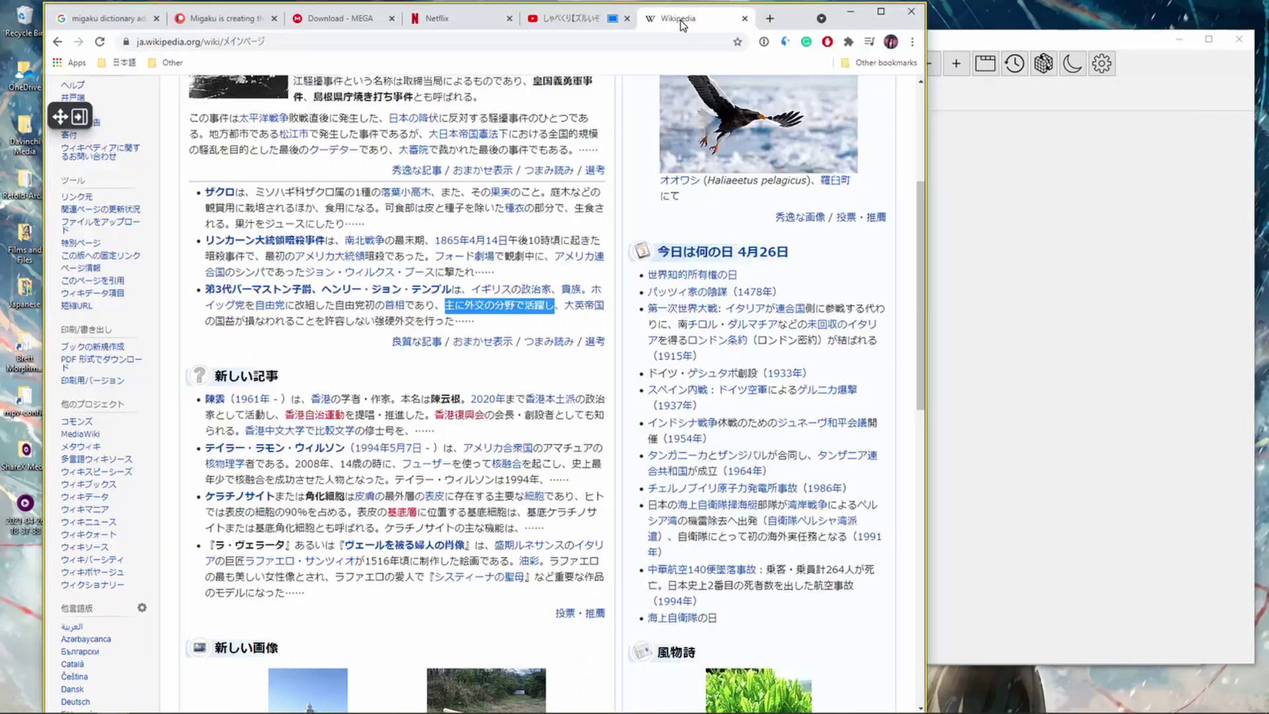
left_click(785, 42)
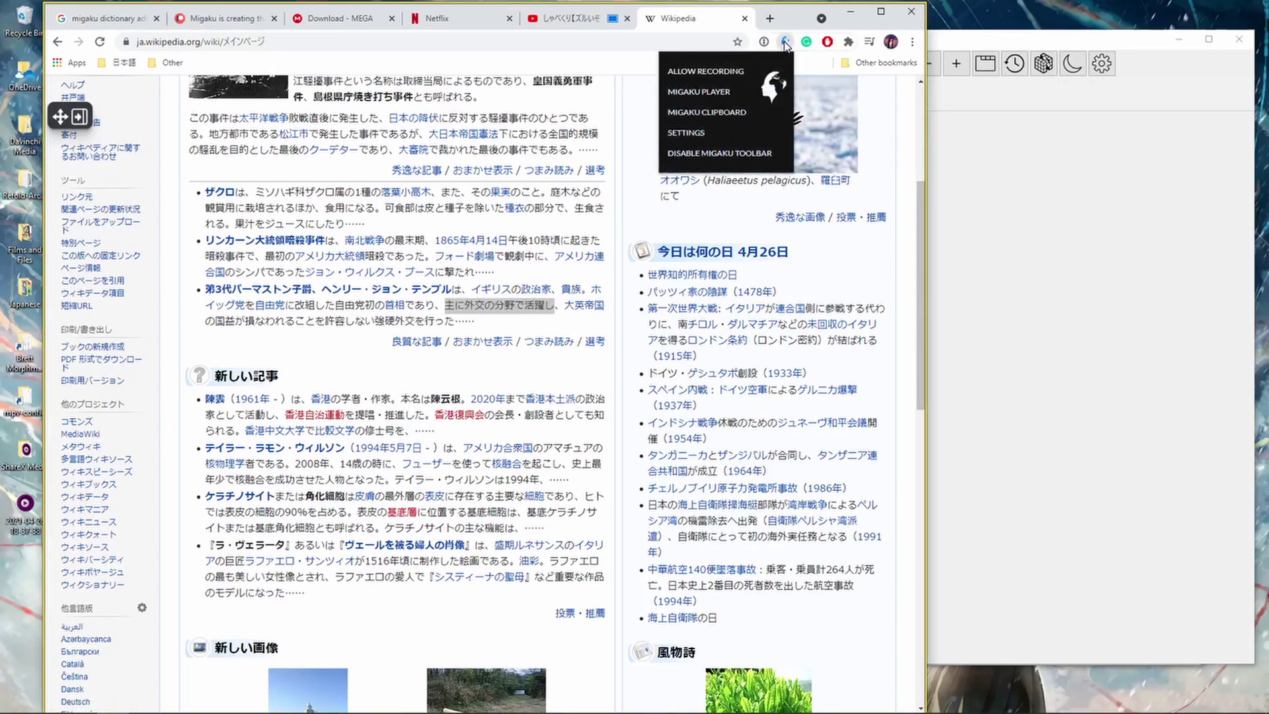
left_click(727, 90)
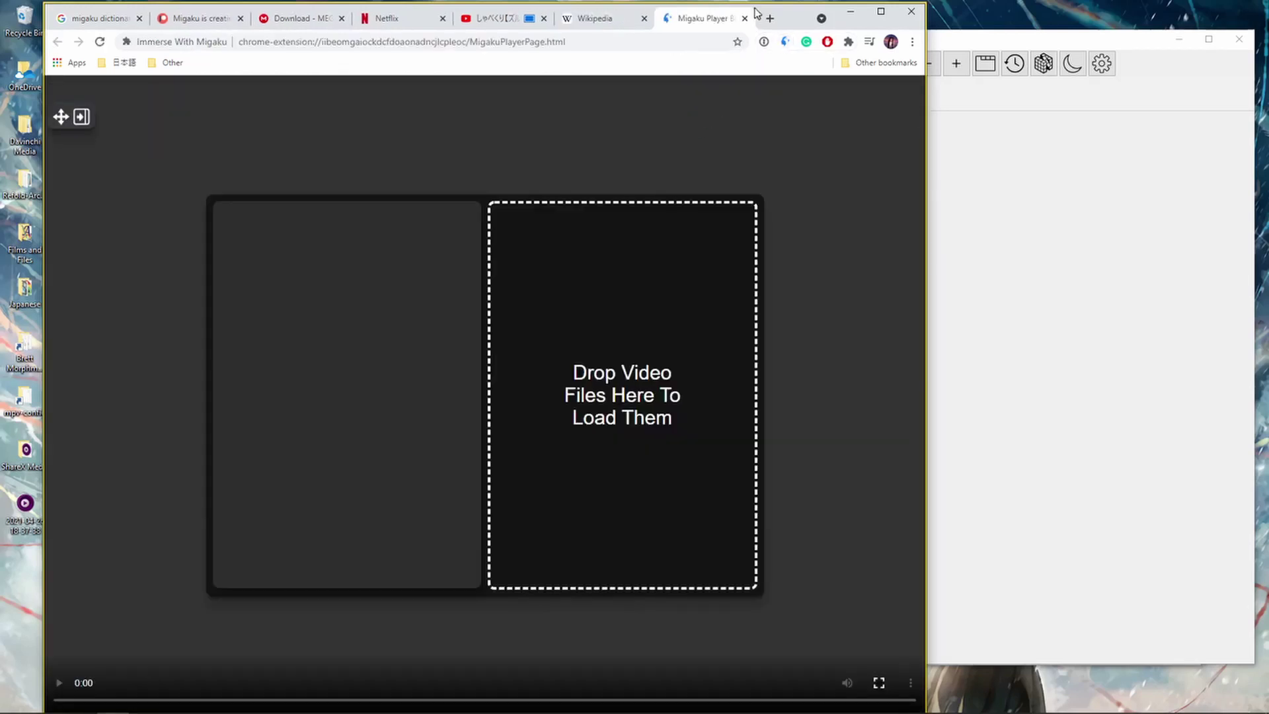
left_click_drag(788, 24, 1022, 31)
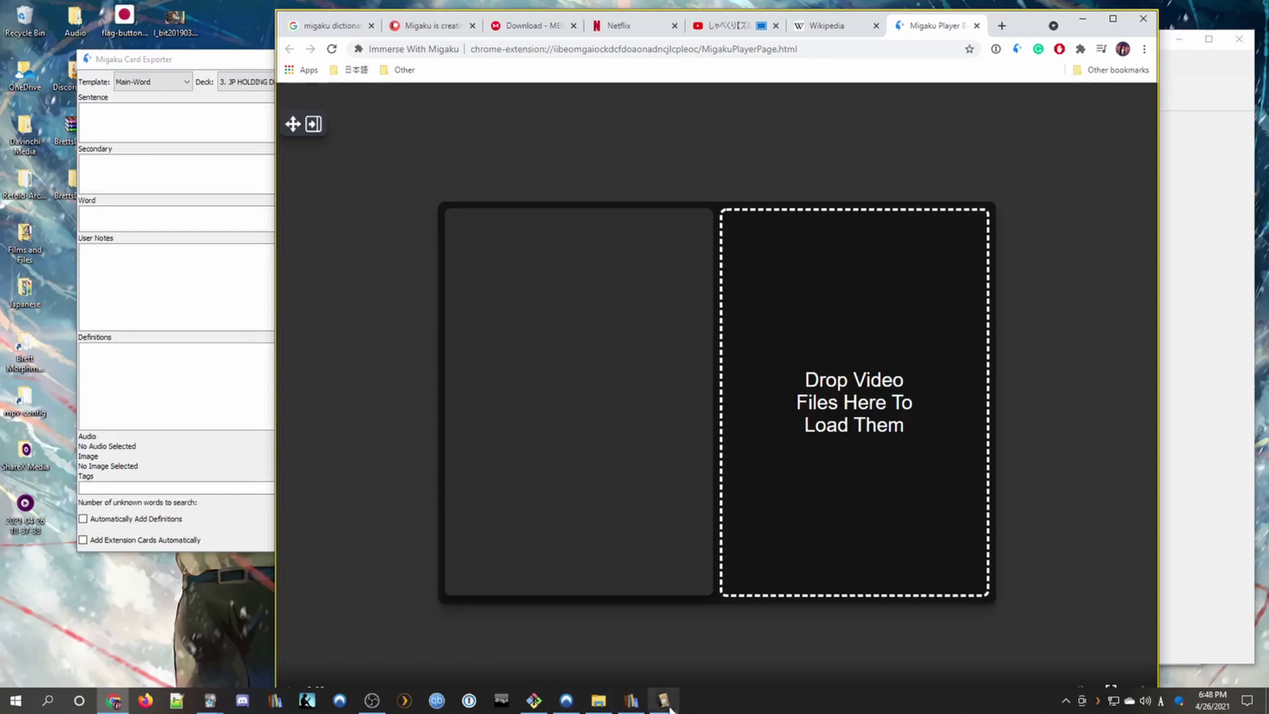
left_click(667, 705)
left_click(598, 701)
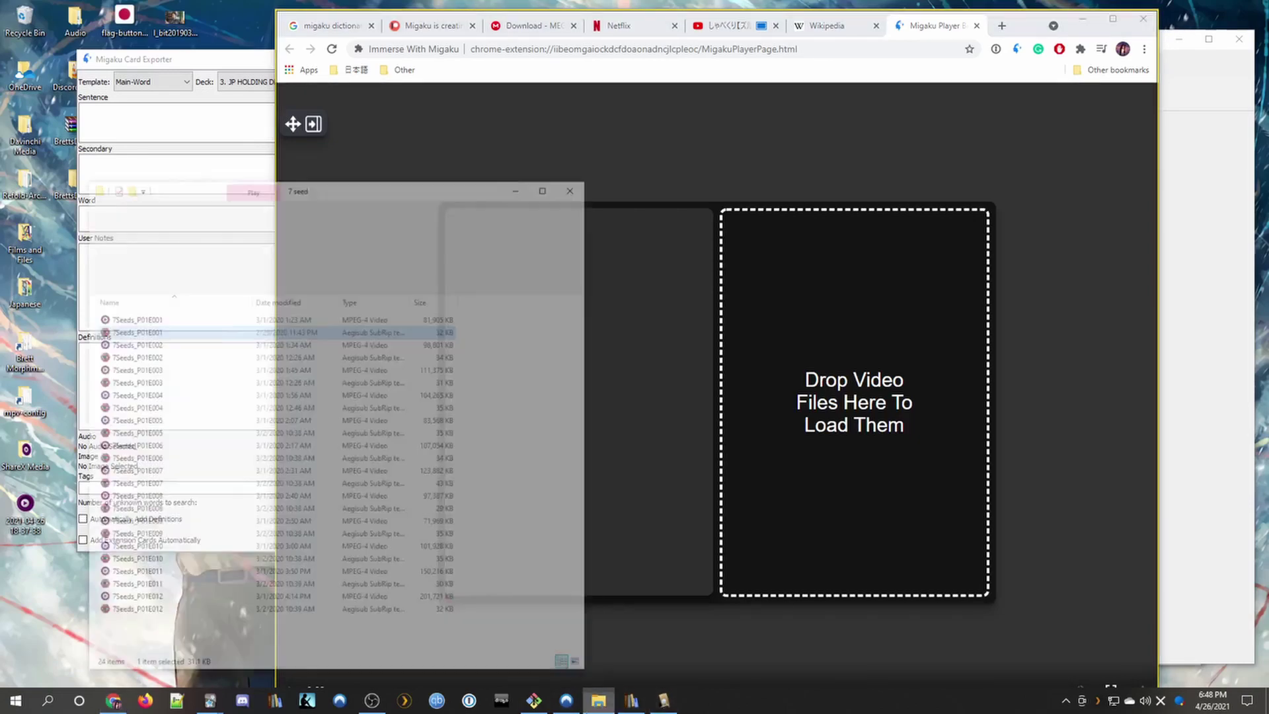
left_click_drag(76, 268, 776, 474)
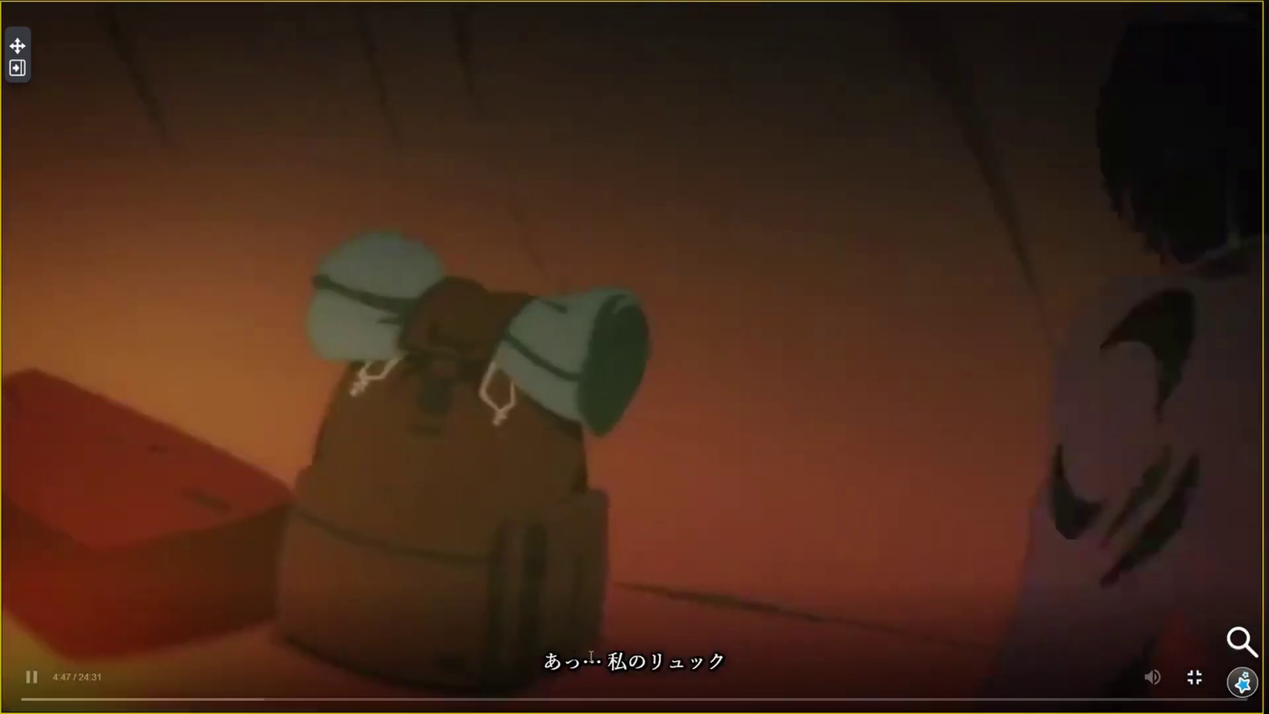
Look up 私 from the paused subtitle, leave full screen, and bring the dictionary results forward.
left_click_drag(610, 661, 627, 696)
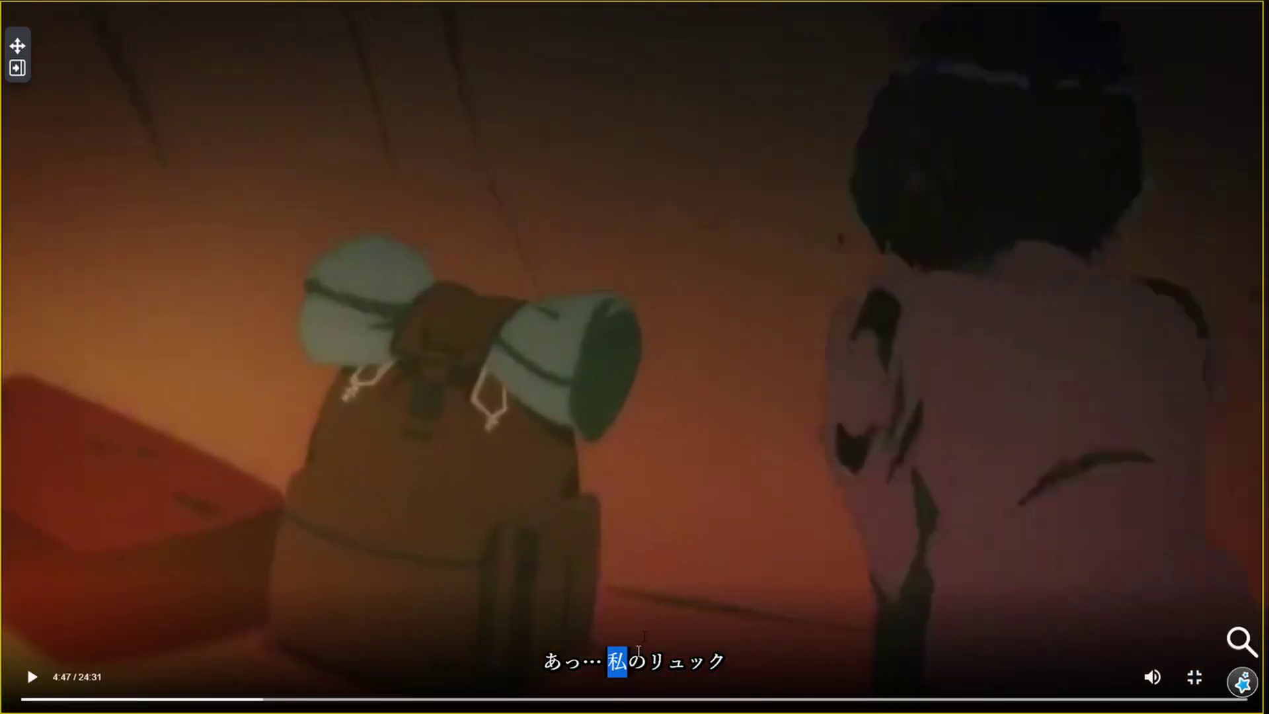
left_click(1240, 641)
left_click(453, 303)
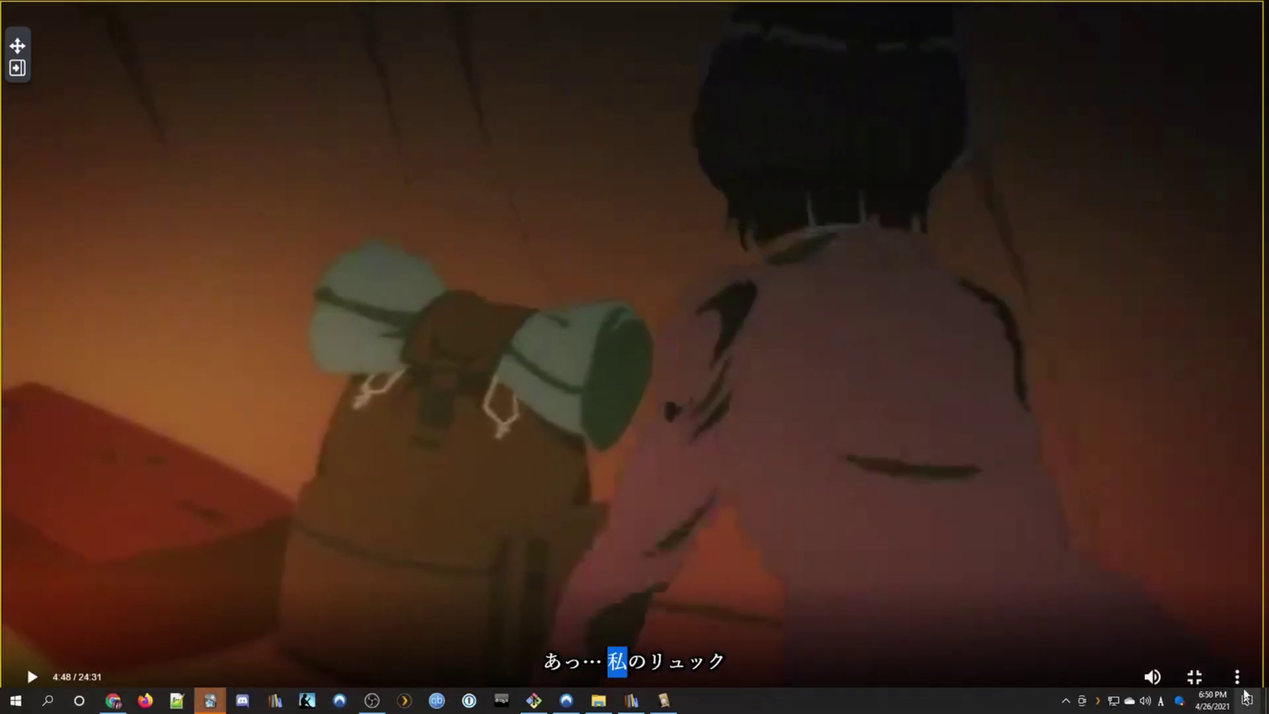
key("F11")
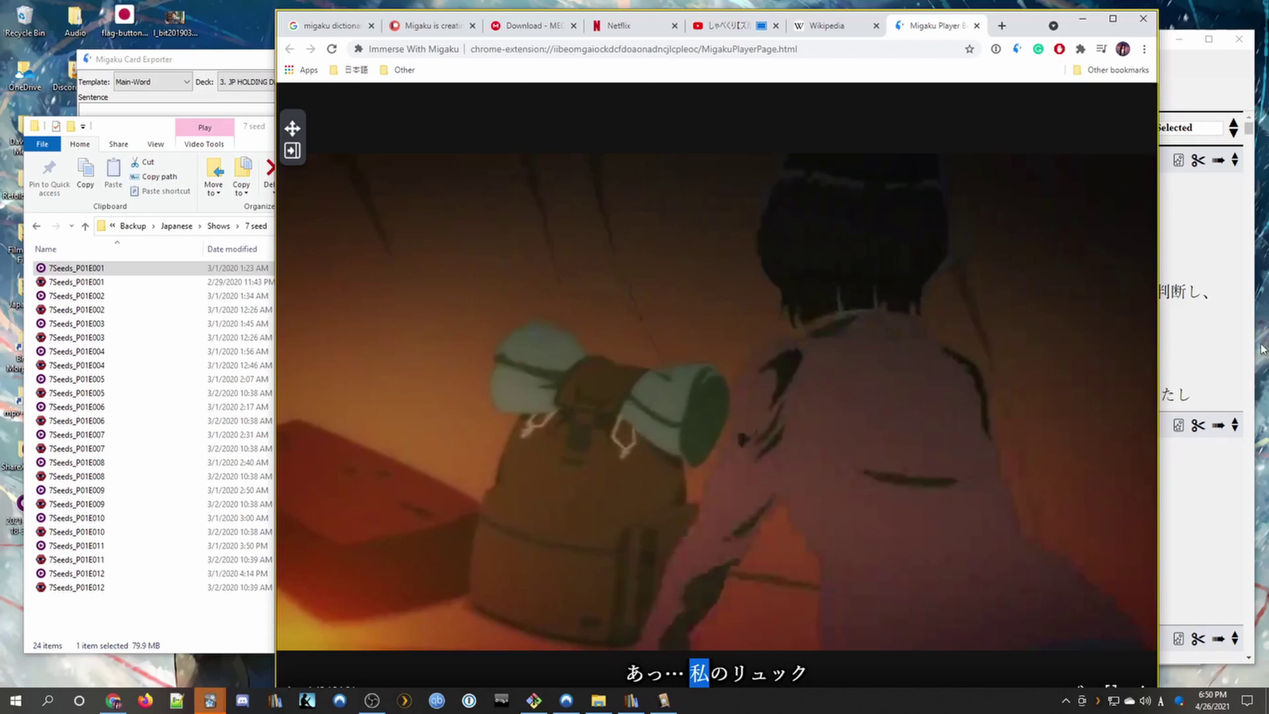
left_click(1191, 88)
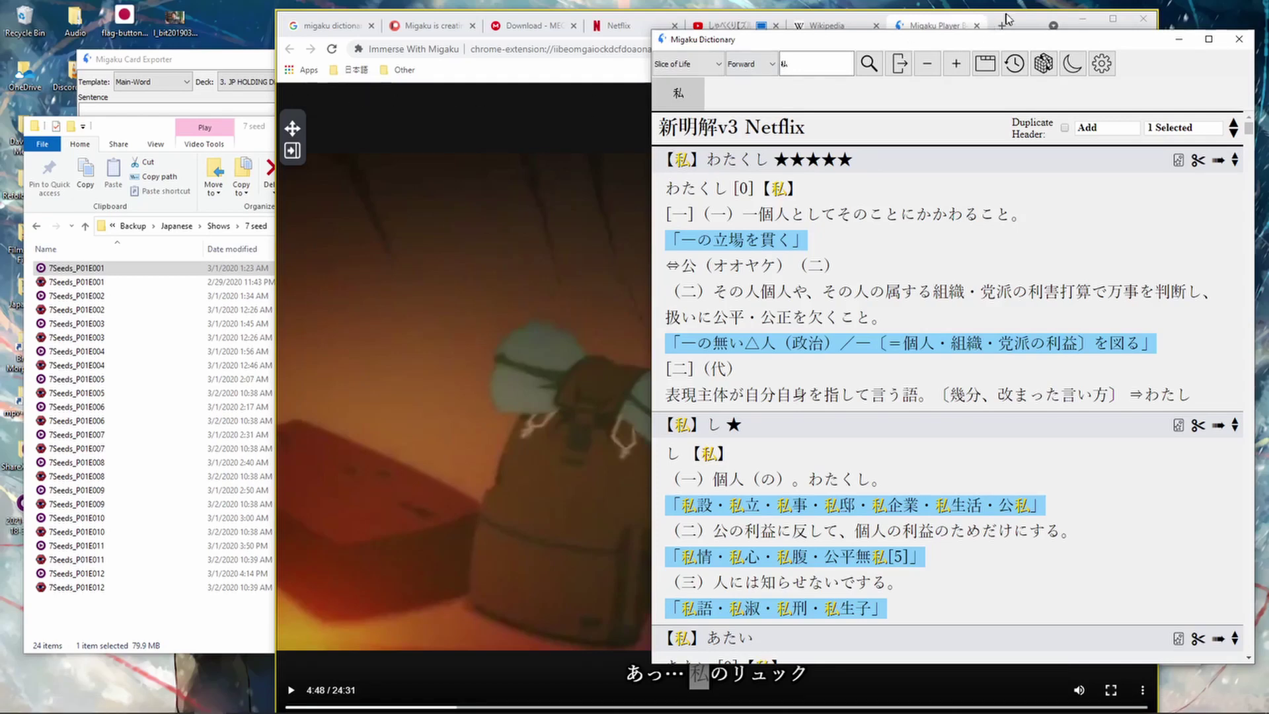
left_click_drag(1018, 21, 853, 14)
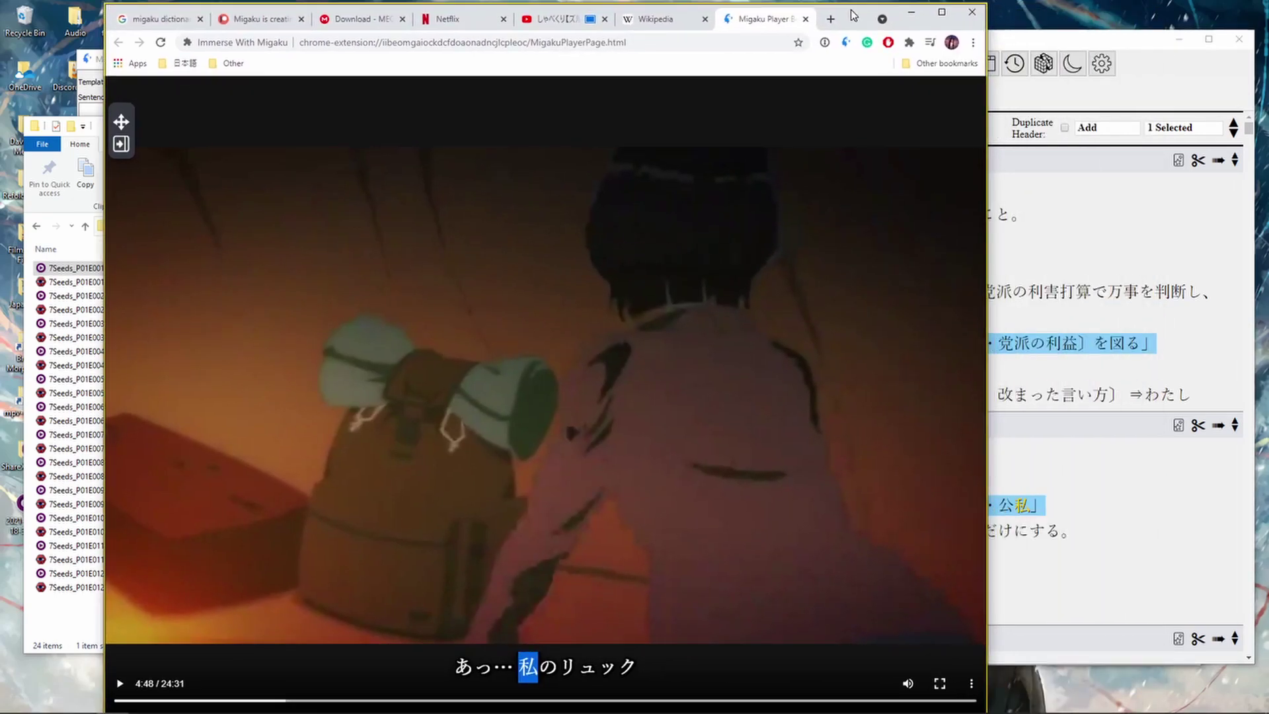
Close the dictionary window and show Anki's deck list.
left_click(1103, 47)
left_click(1239, 39)
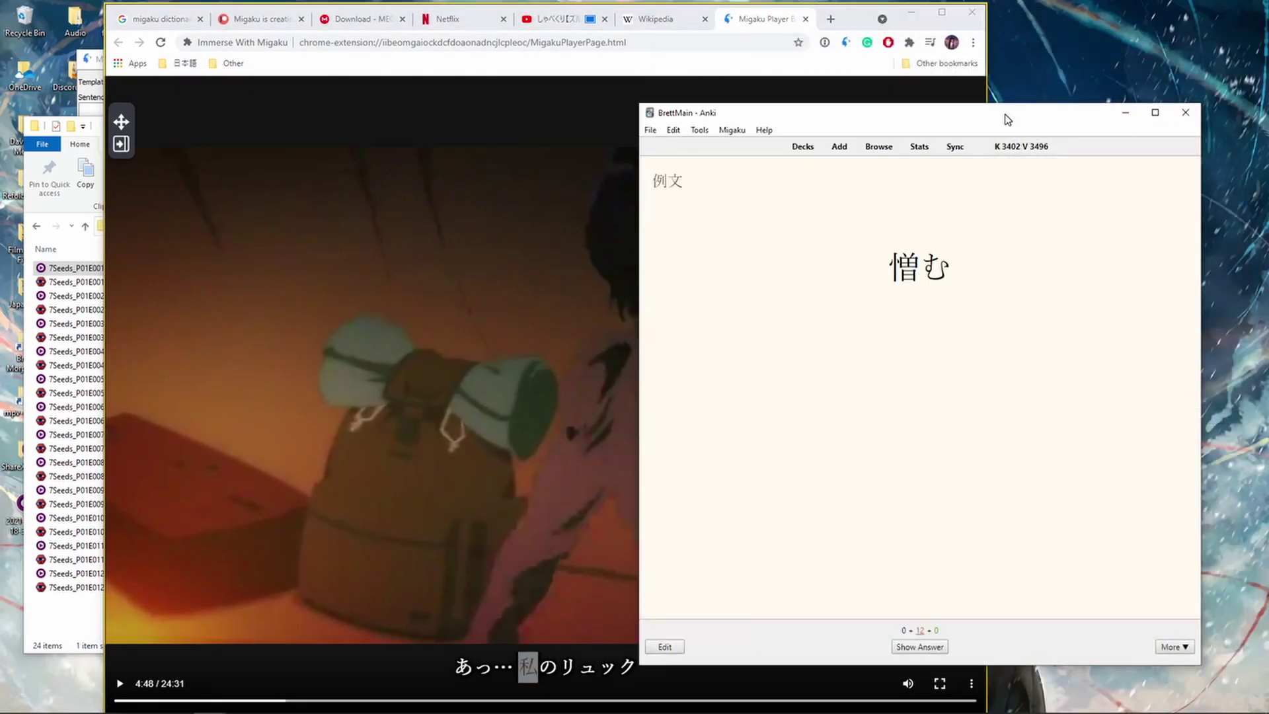
left_click_drag(1007, 118, 1028, 119)
left_click(824, 148)
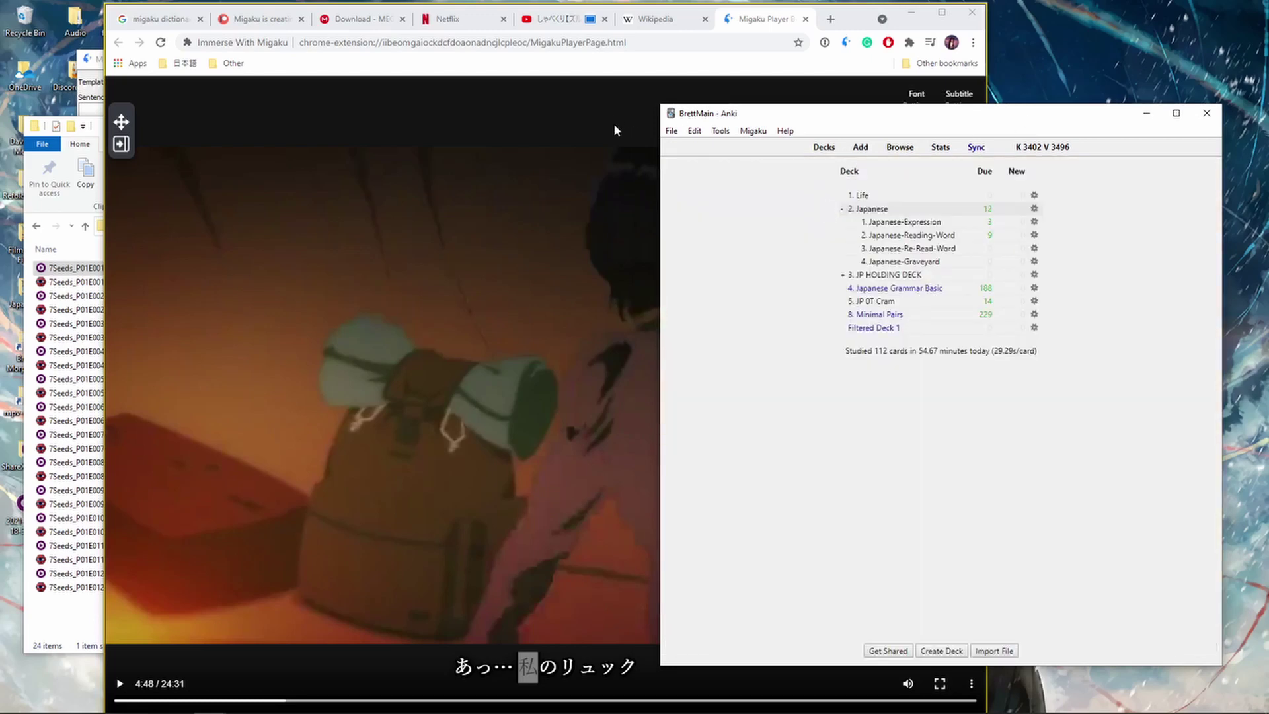
Open the Migaku Dictionary AnkiWeb page and scroll to its current cycle details.
left_click(161, 21)
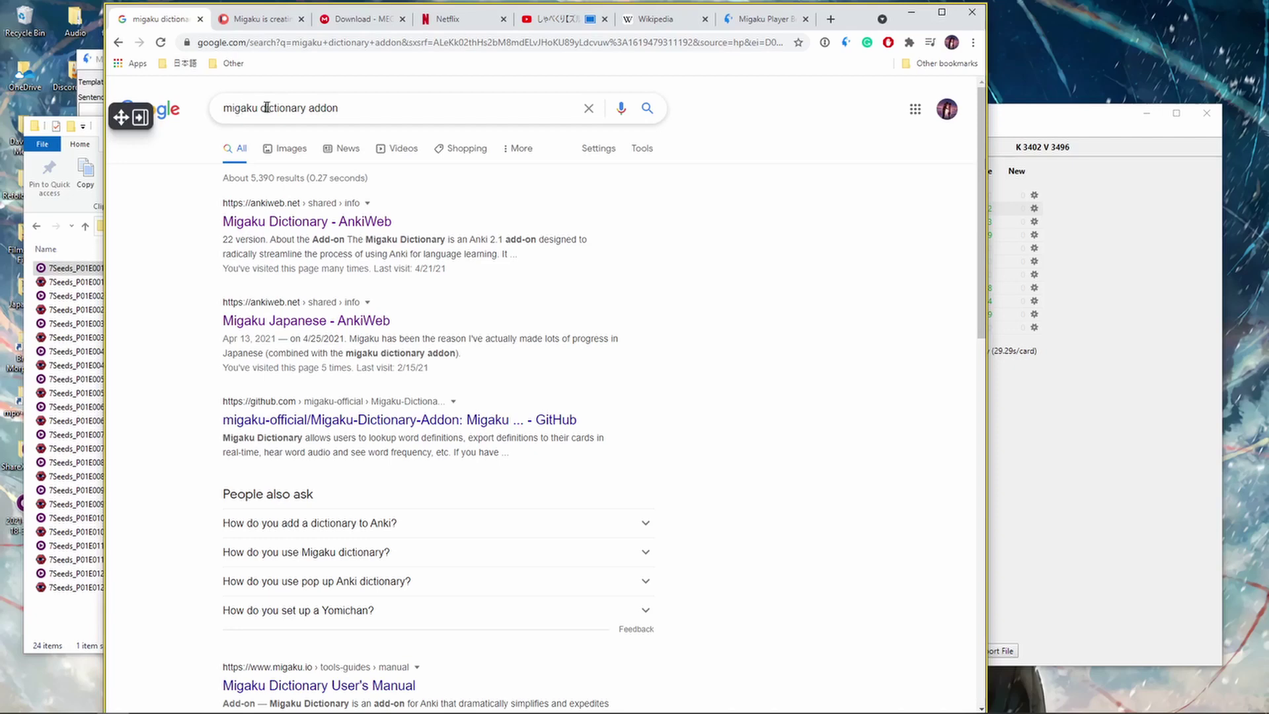
left_click(251, 224)
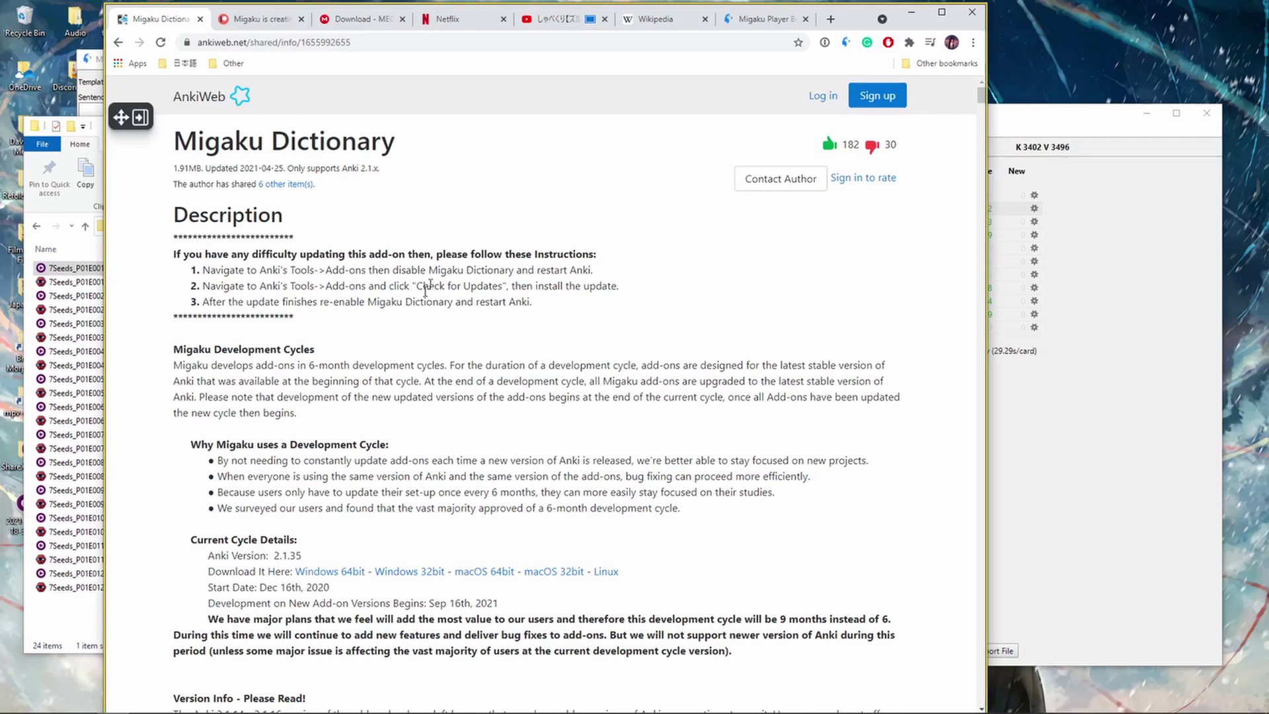
scroll(425, 289, "down", 4)
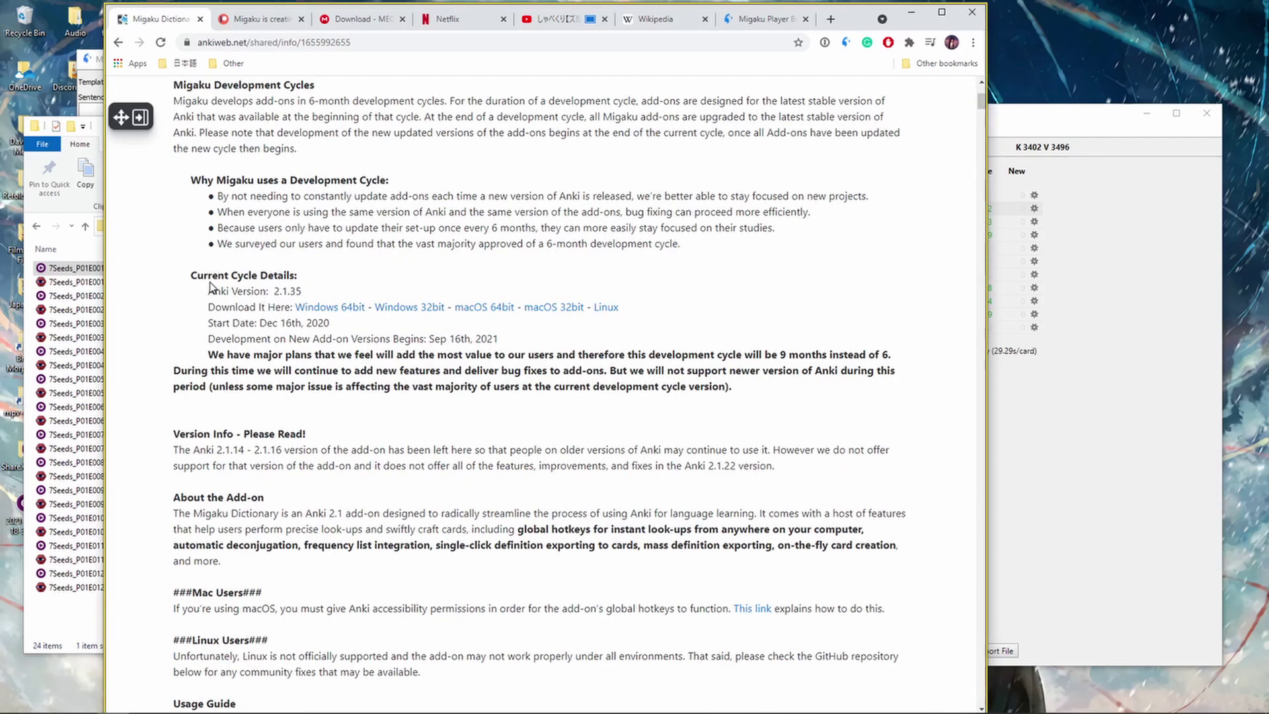
Open Help > About in Anki and compare version 2.1.35 with the add-on page's requirement.
key("alt+Tab")
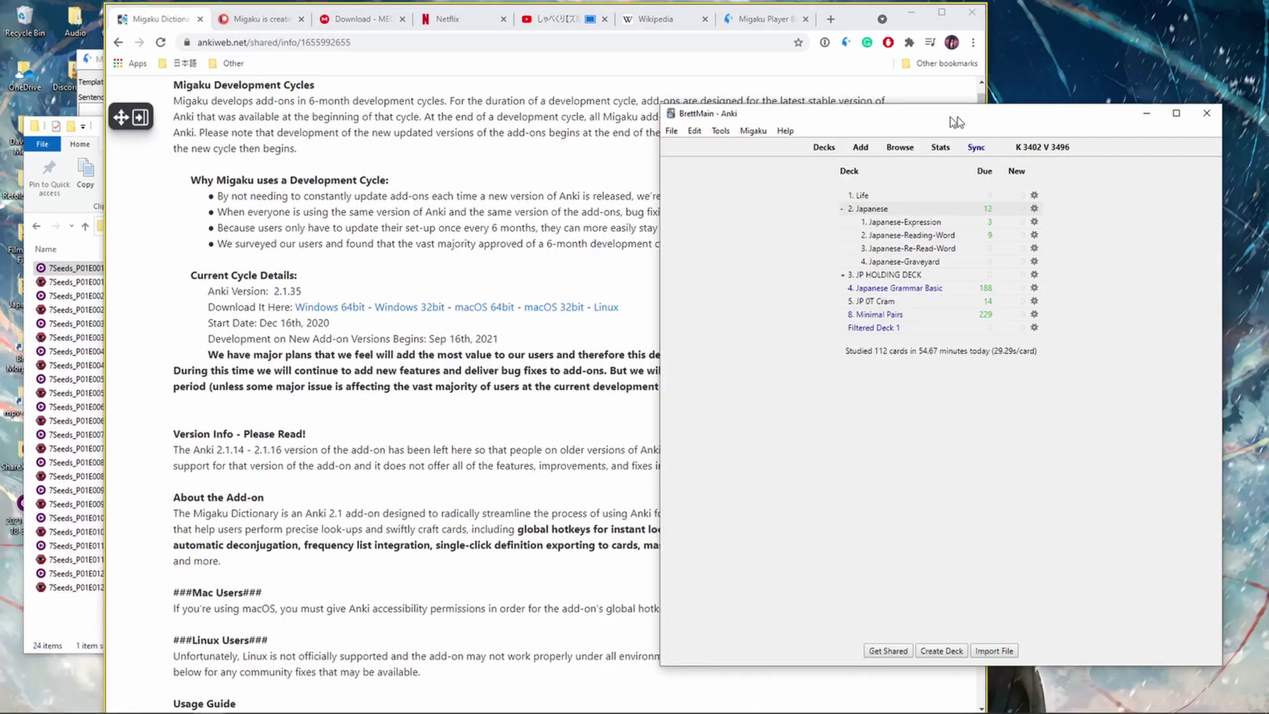
left_click(785, 131)
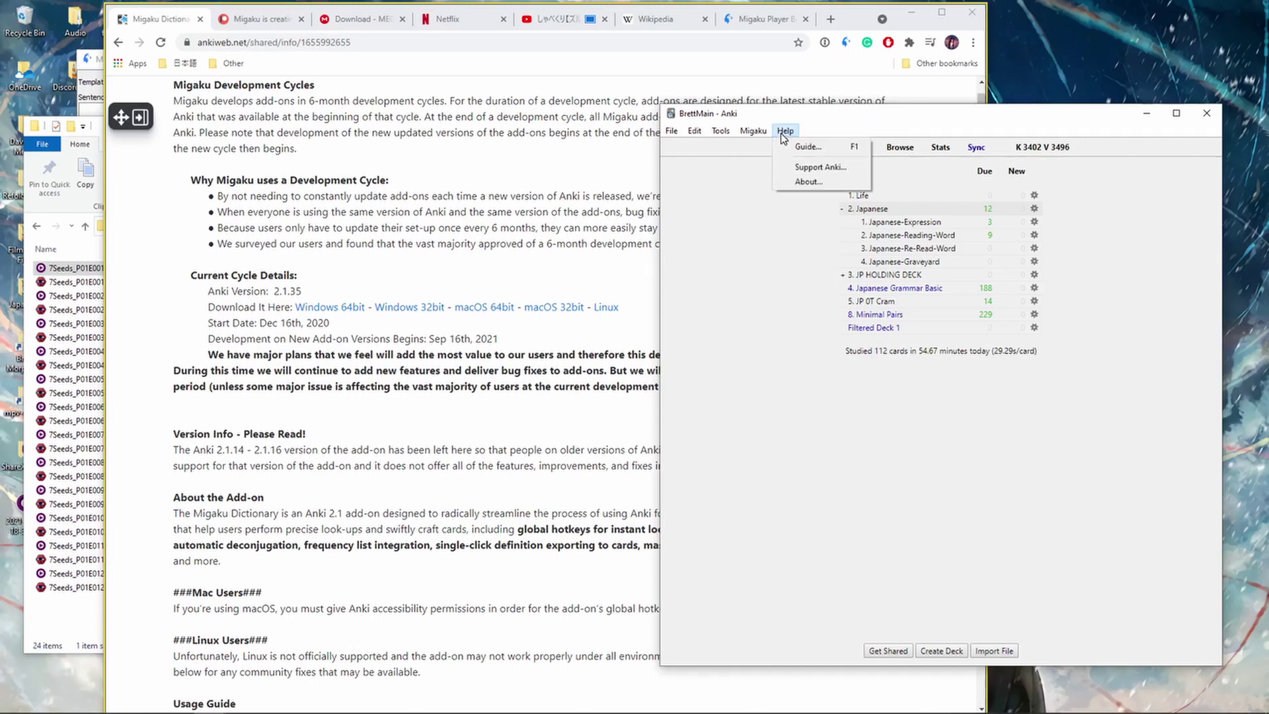
left_click(821, 181)
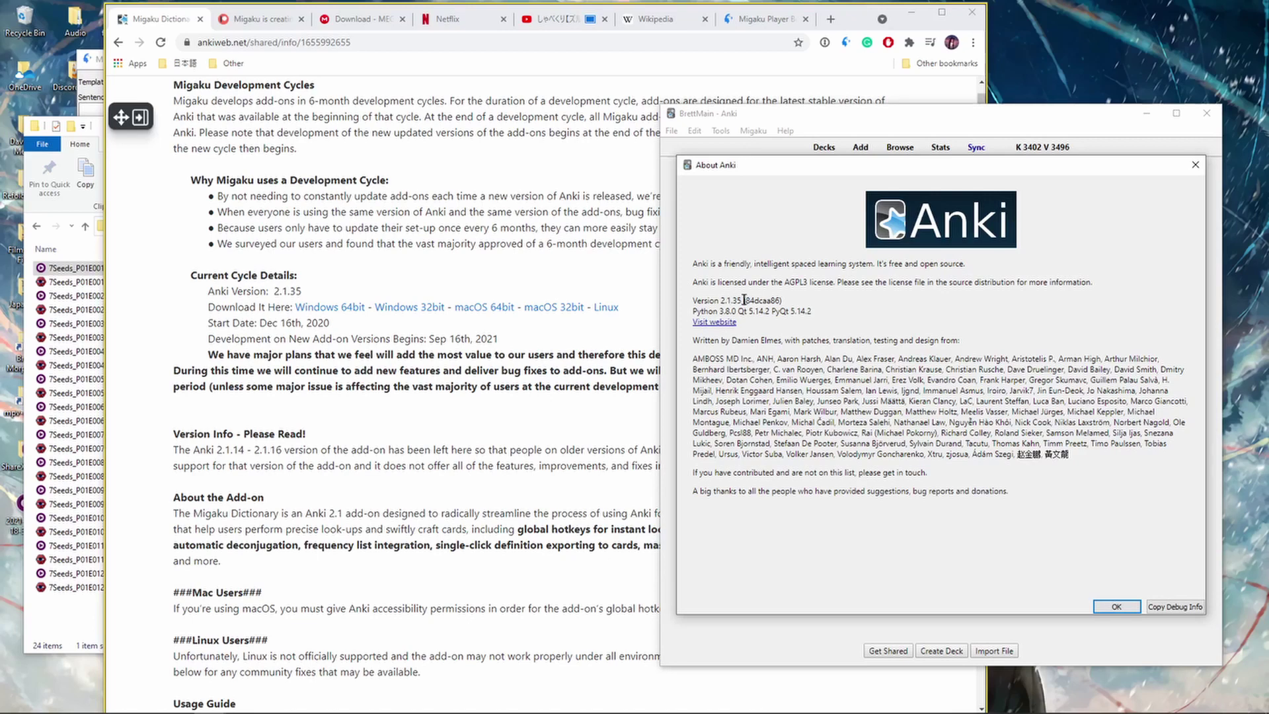
left_click_drag(744, 300, 719, 302)
left_click(742, 309)
left_click_drag(306, 298, 273, 294)
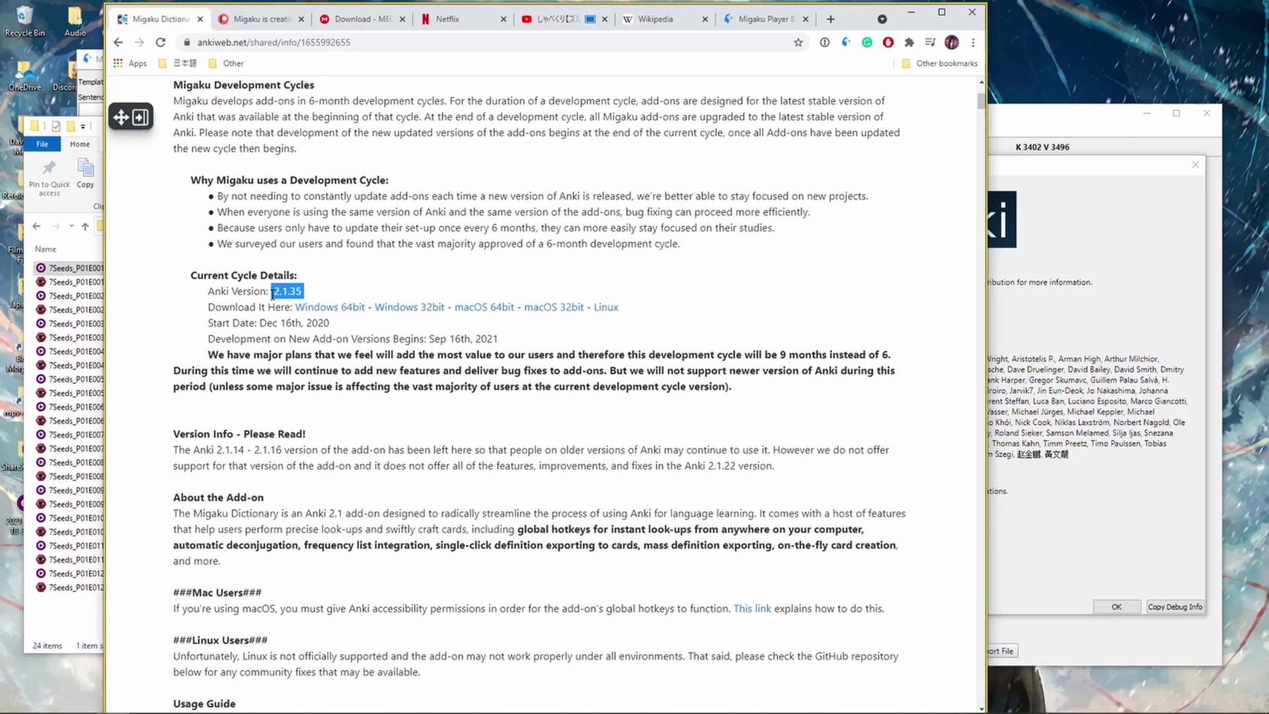
left_click(674, 265)
scroll(442, 421, "down", 15)
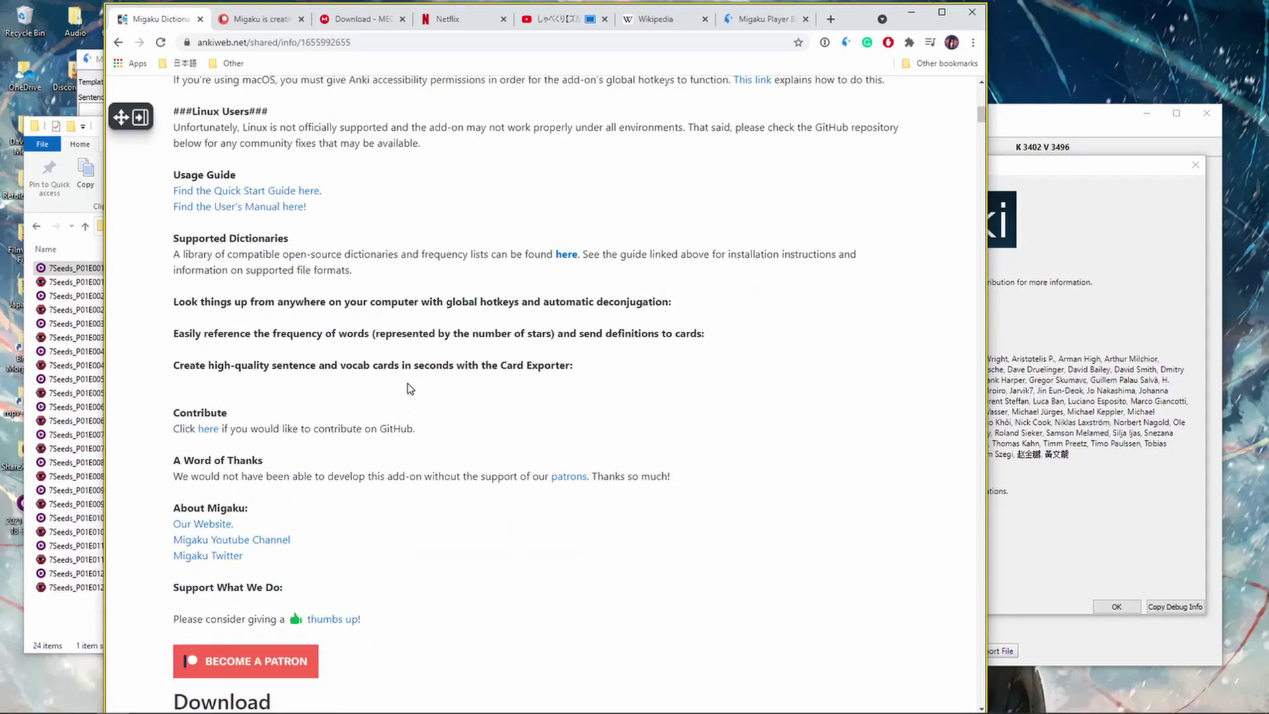
scroll(396, 461, "down", 1)
left_click_drag(261, 430, 197, 436)
key("ctrl+c")
left_click(1145, 280)
left_click(1195, 164)
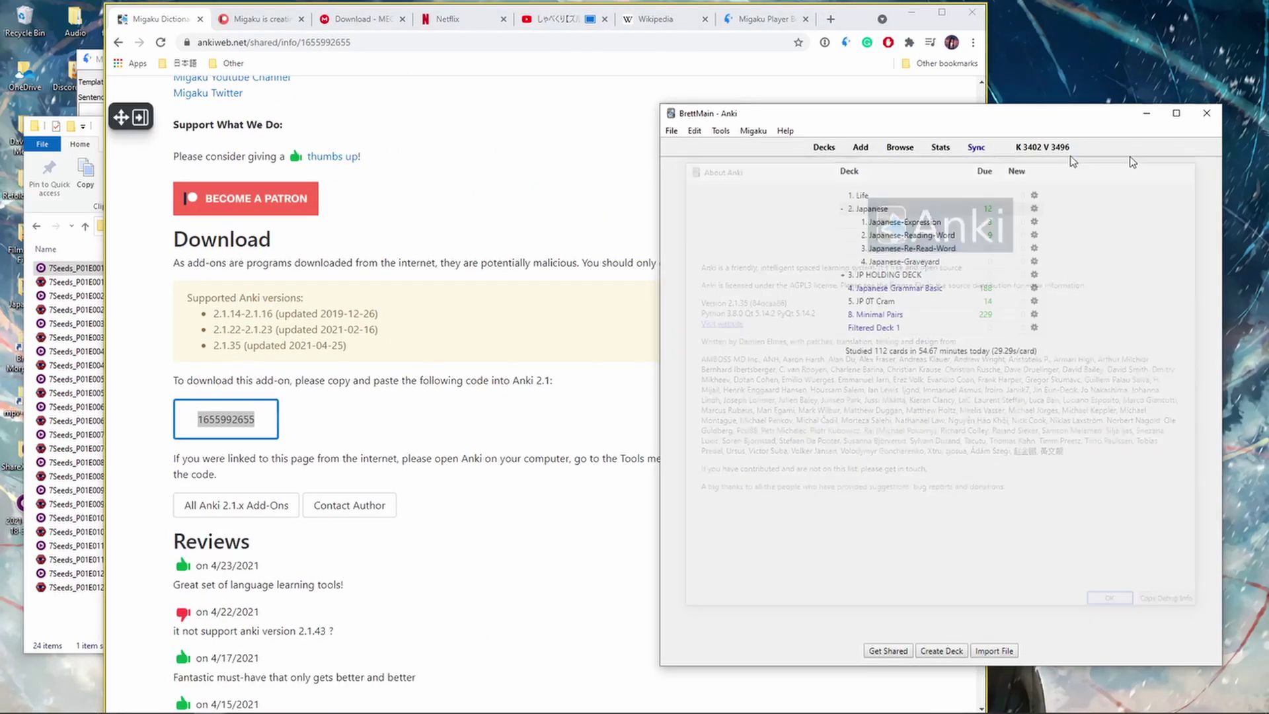
Paste the code into Tools > Add-ons > Get Add-ons, then cancel and close Add-ons.
left_click(720, 130)
left_click(744, 230)
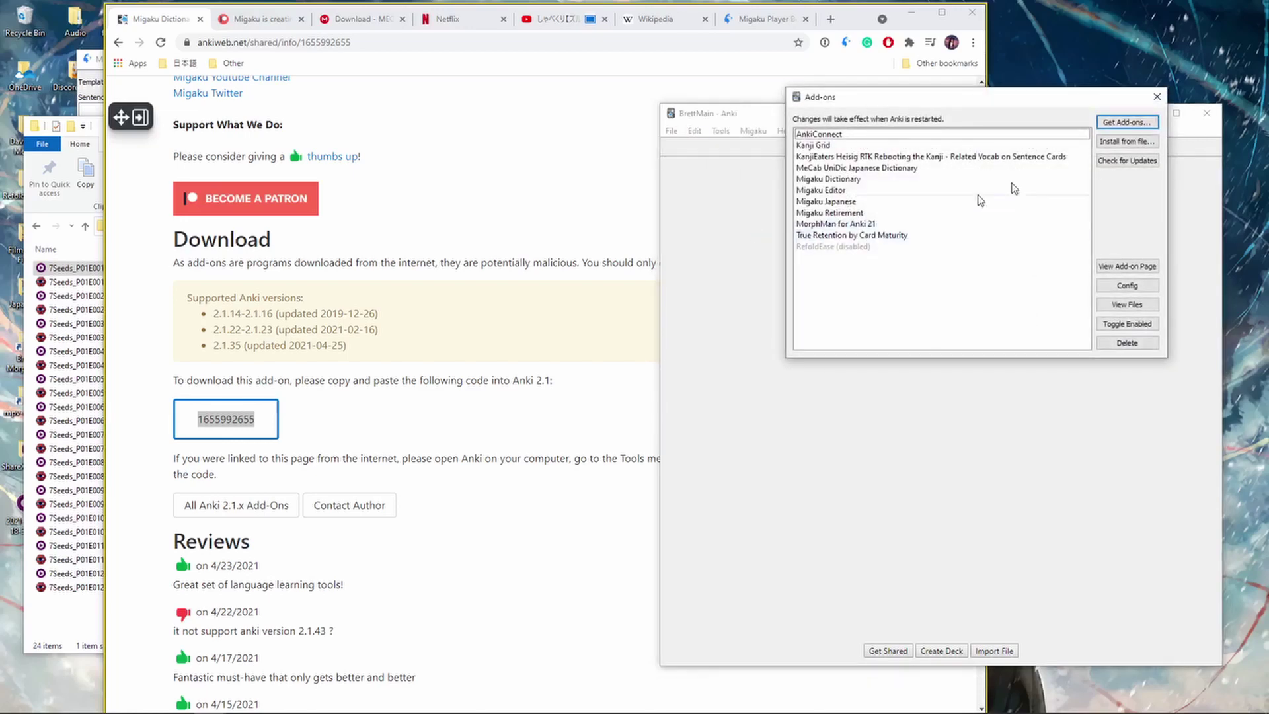
left_click(1126, 123)
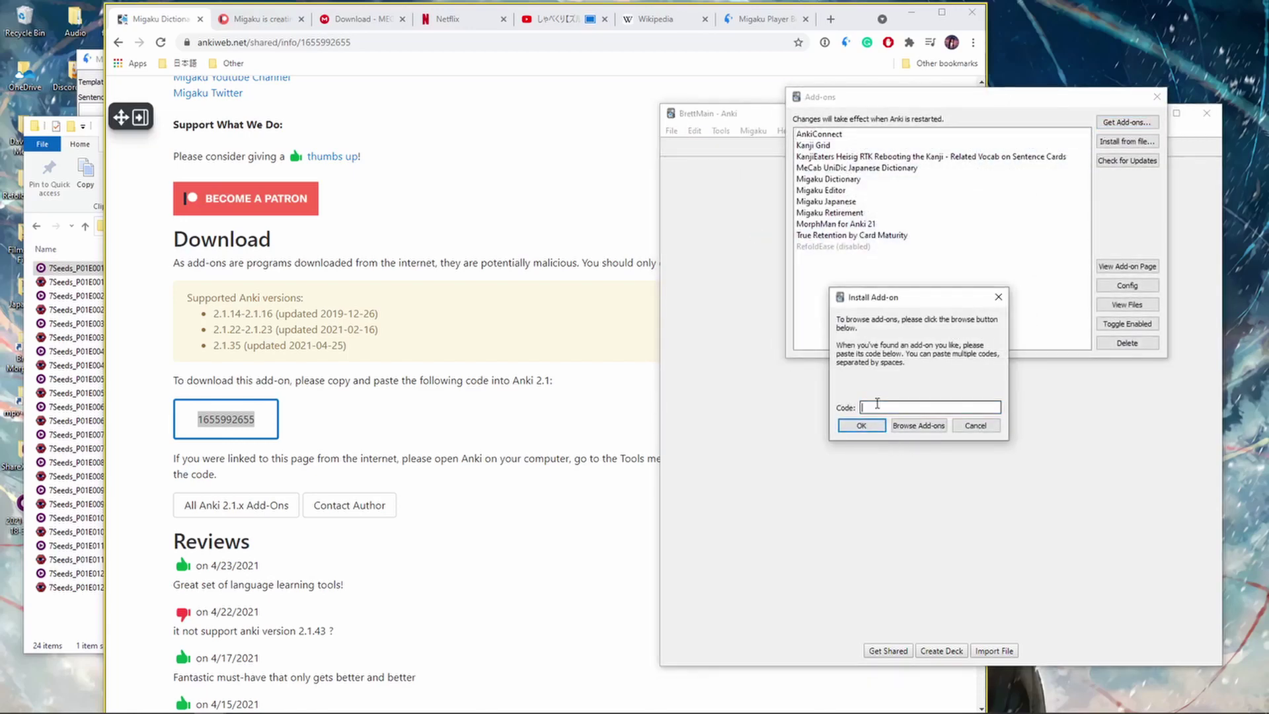
key("ctrl+v")
left_click(975, 426)
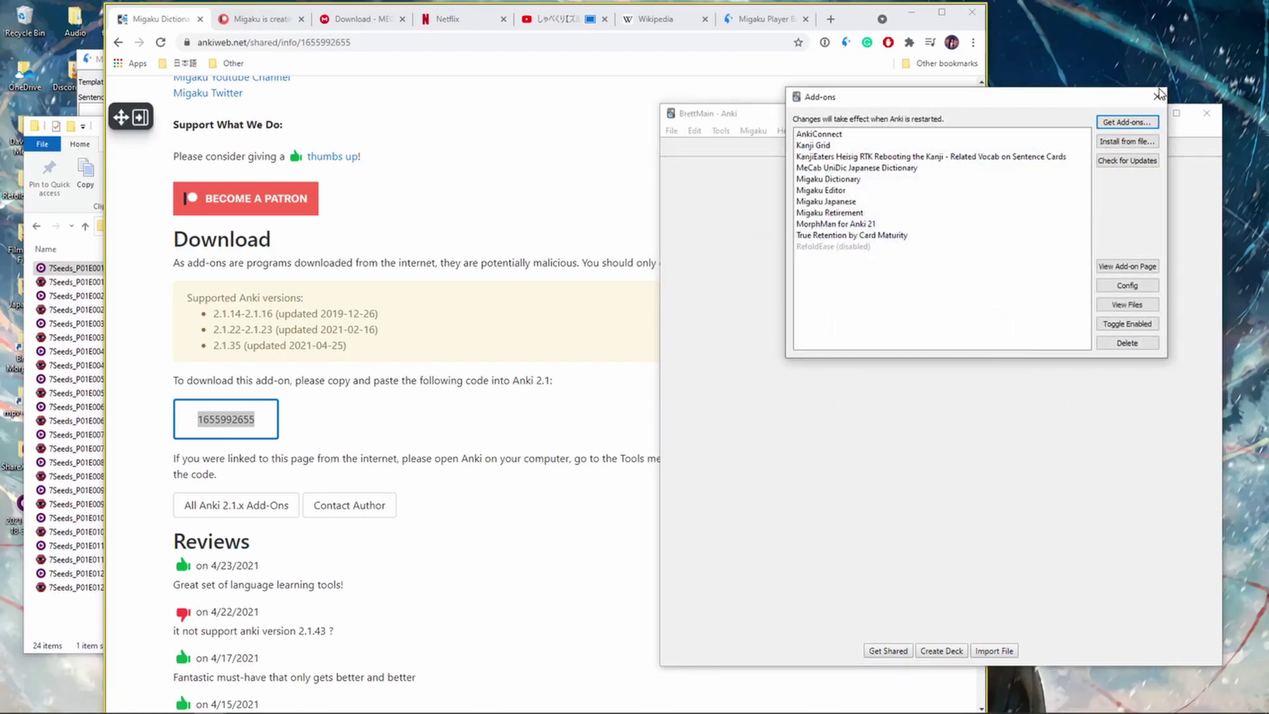
left_click(269, 252)
scroll(268, 252, "up", 8)
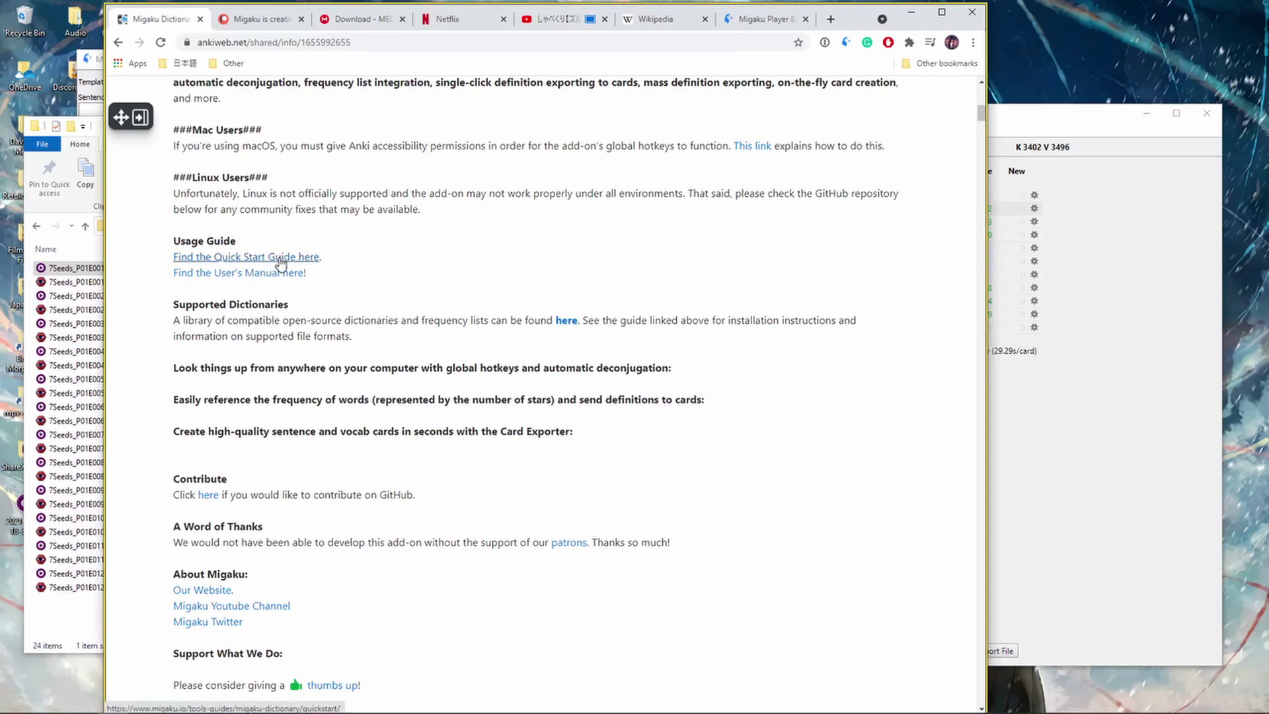
Open the Migaku Dictionary Quick Start Guide and scroll through its installation, dictionary and export template sections.
left_click(273, 257)
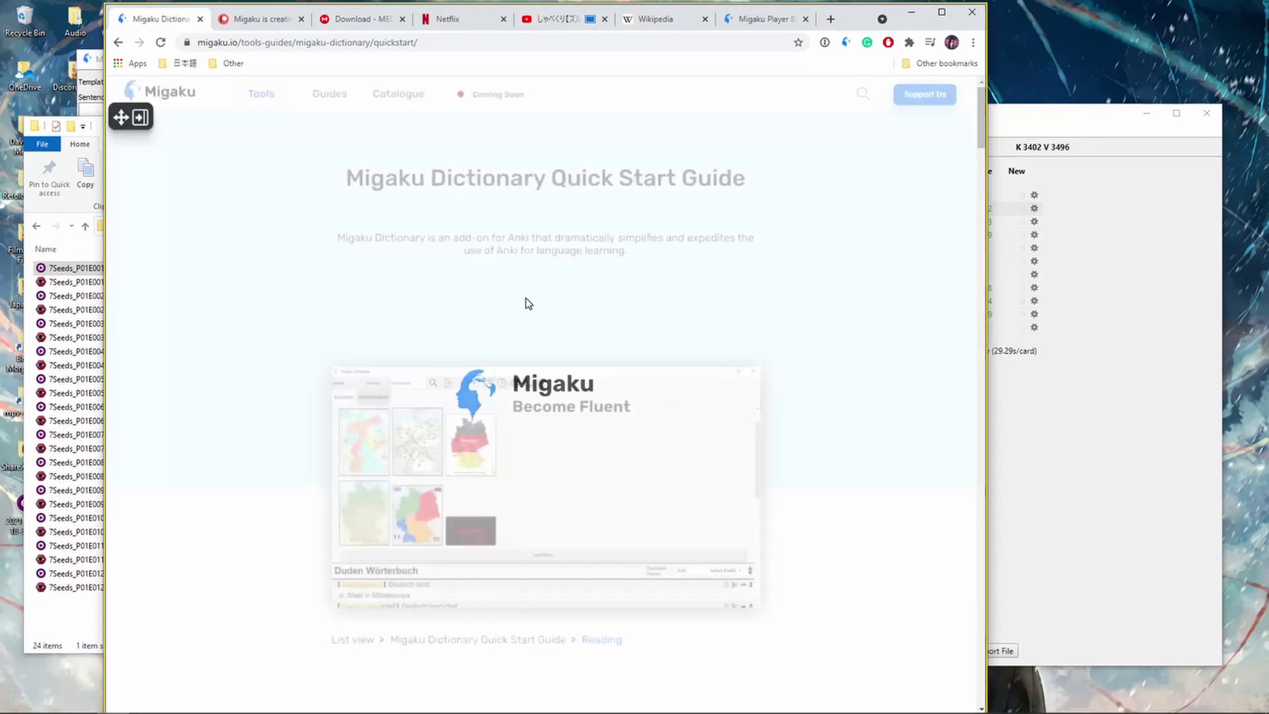
scroll(553, 355, "down", 8)
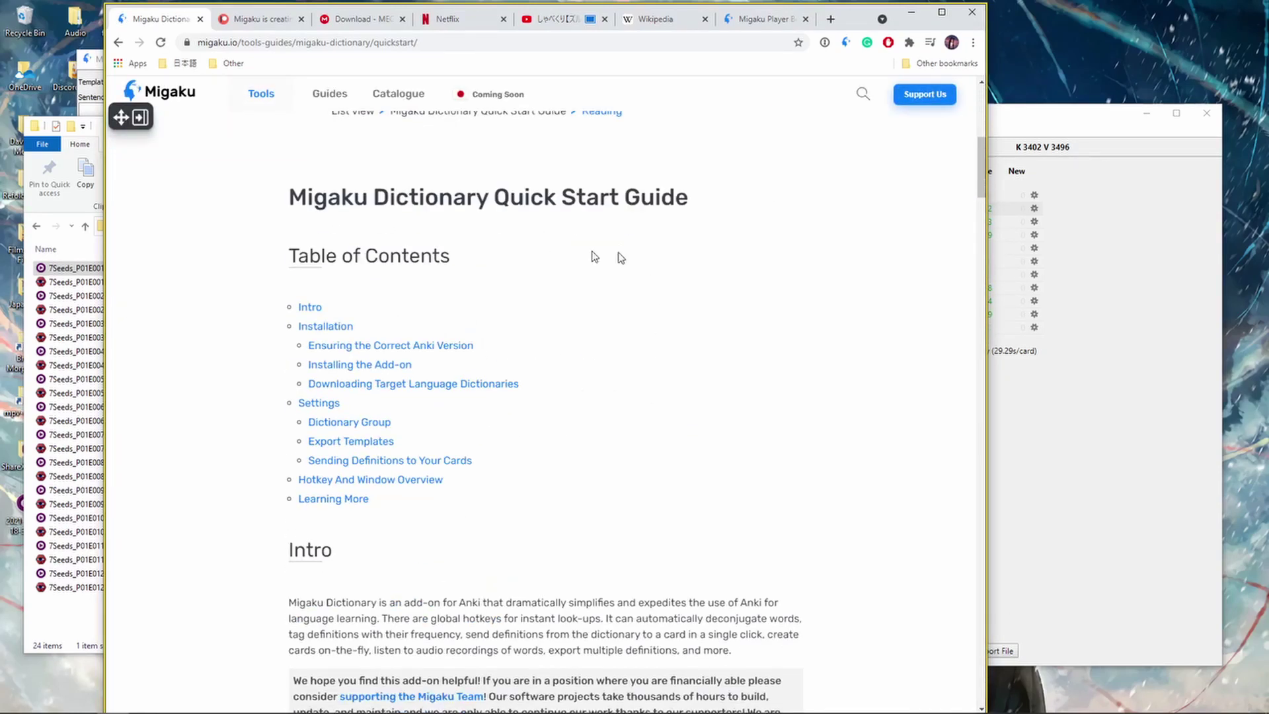
scroll(591, 256, "down", 15)
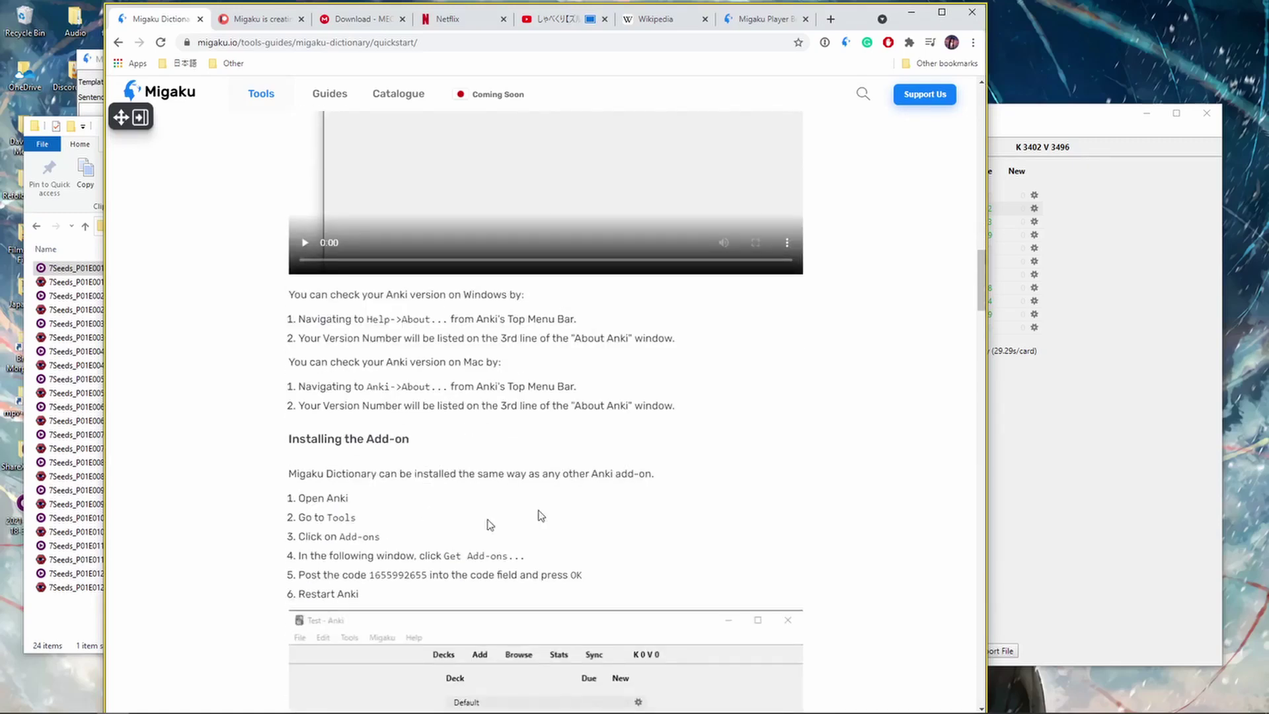
scroll(506, 382, "down", 18)
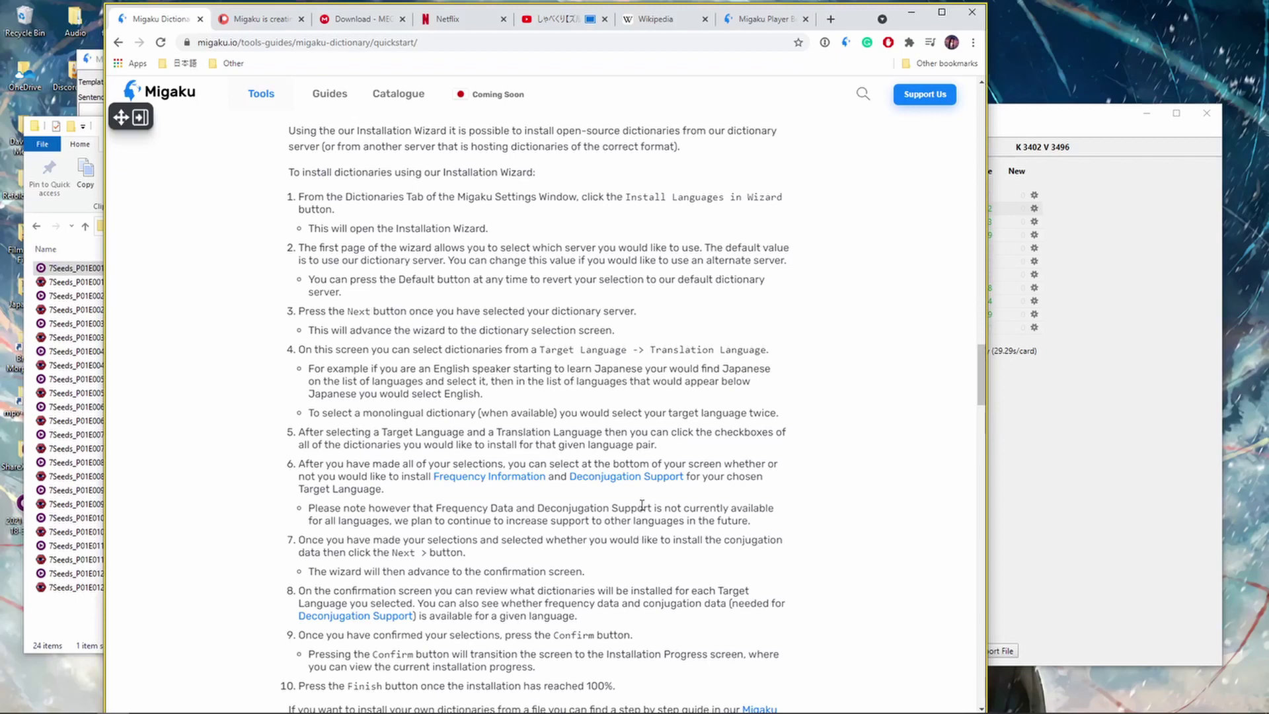
scroll(552, 415, "down", 12)
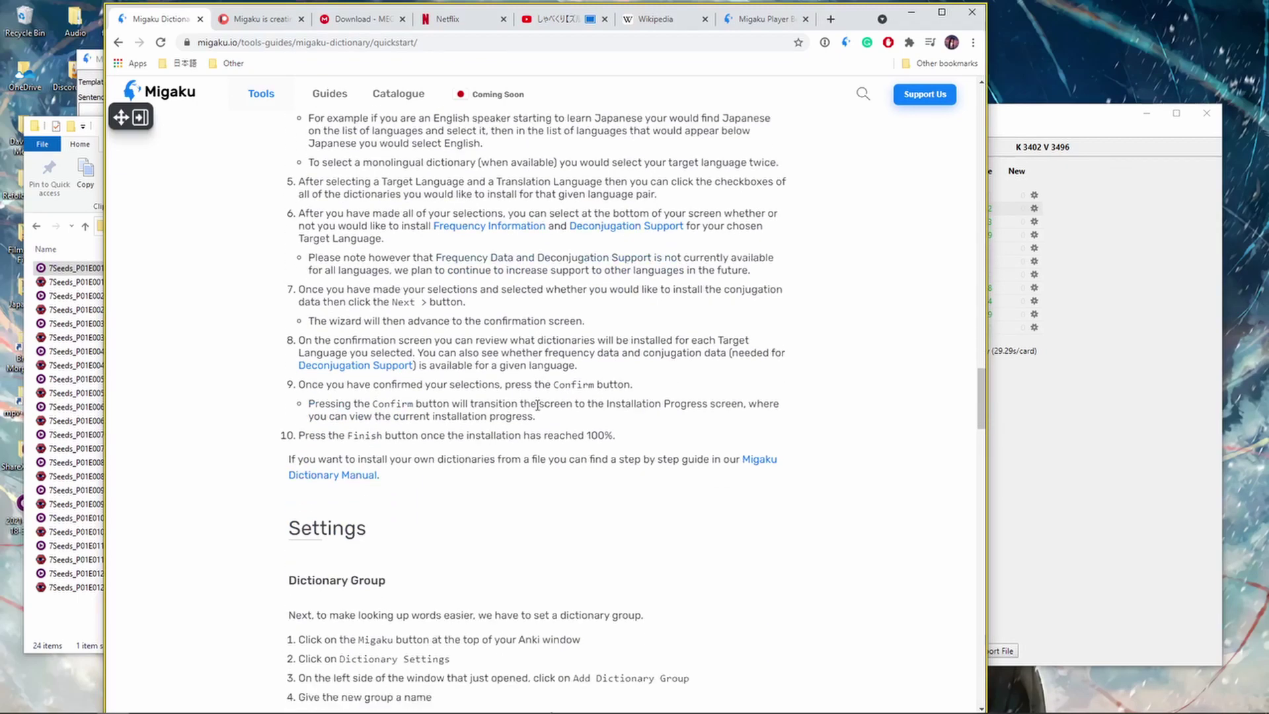
scroll(537, 404, "down", 10)
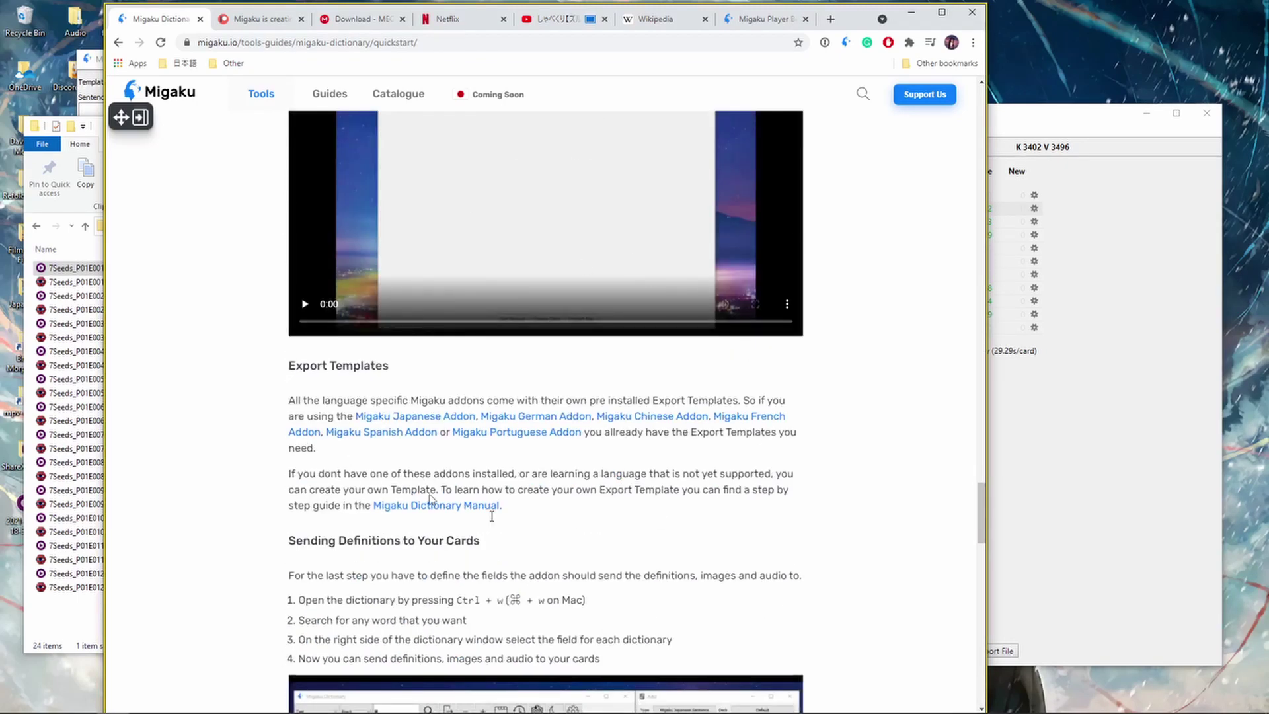
scroll(522, 413, "down", 4)
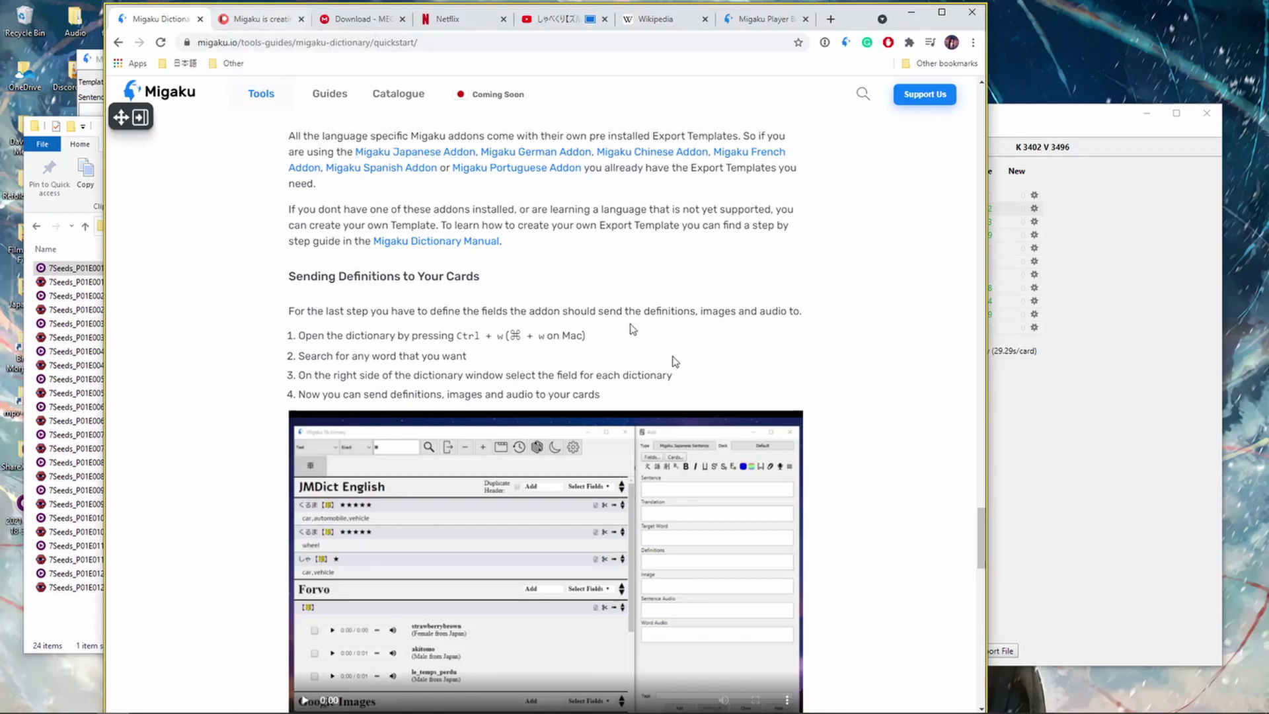
View the BrettsDictionaryPack-Migaku.zip download page on MEGA, then minimize Chrome.
left_click(355, 20)
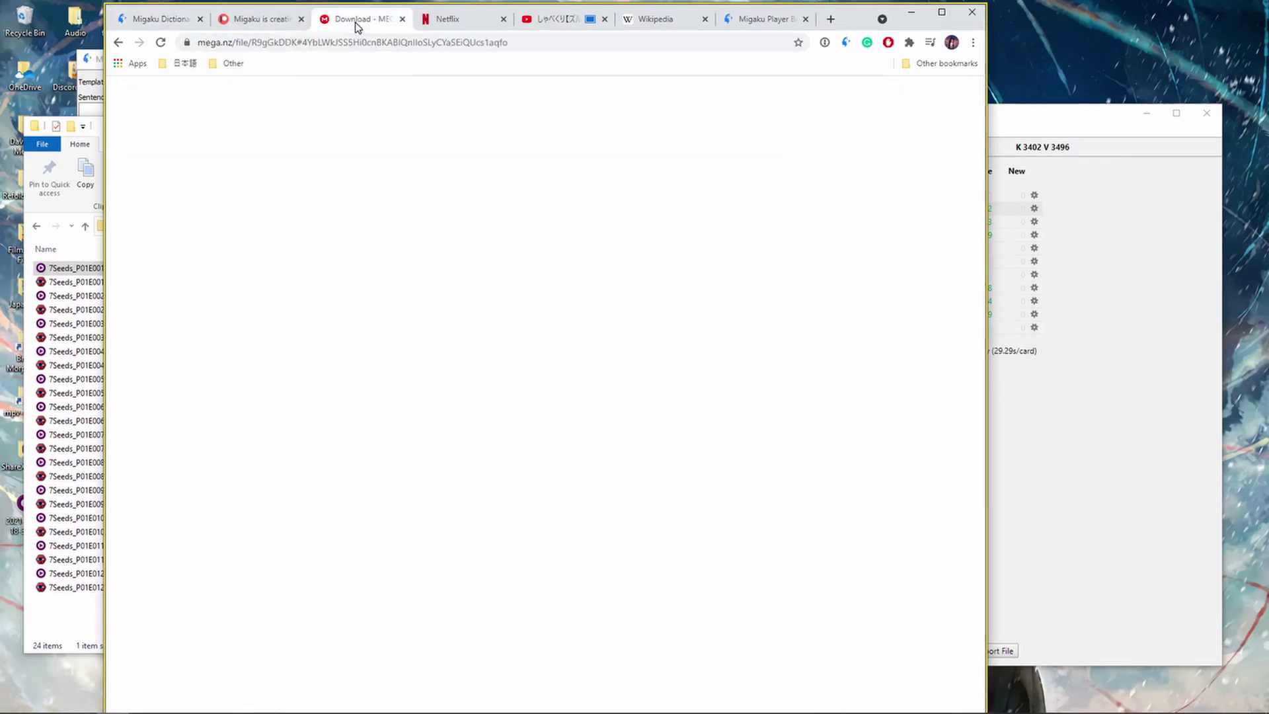
left_click(142, 20)
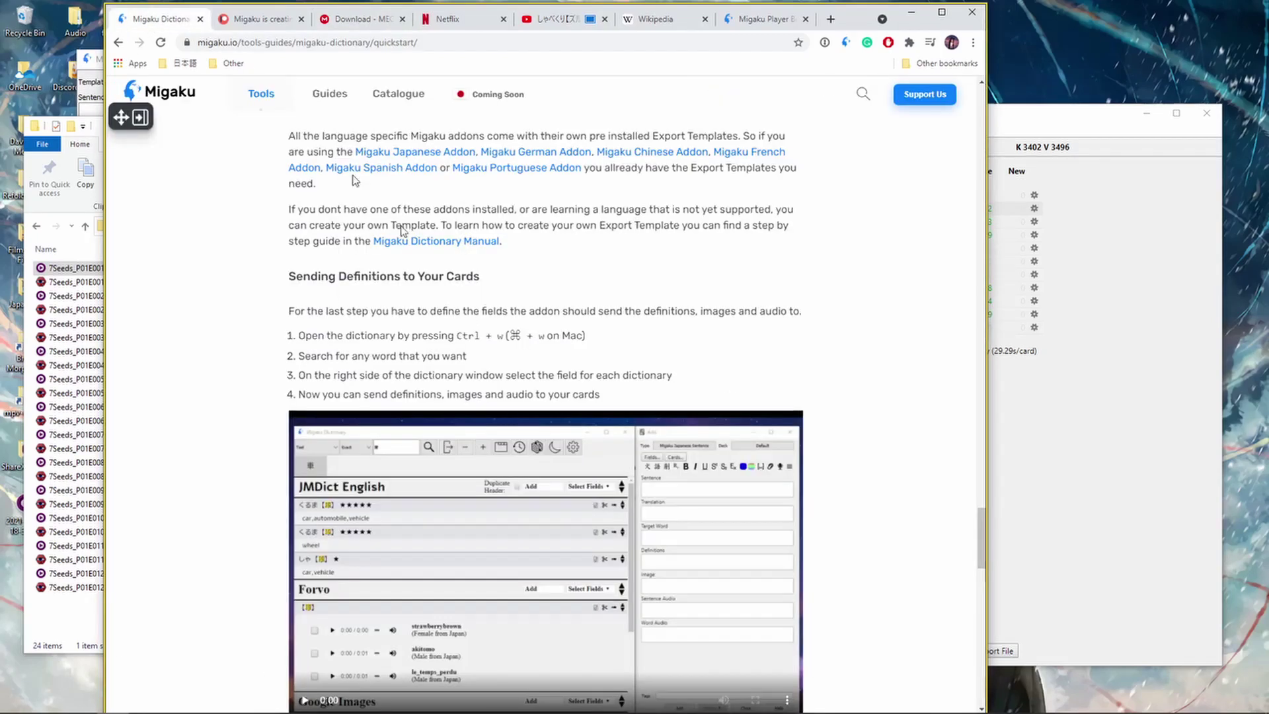
scroll(369, 327, "up", 15)
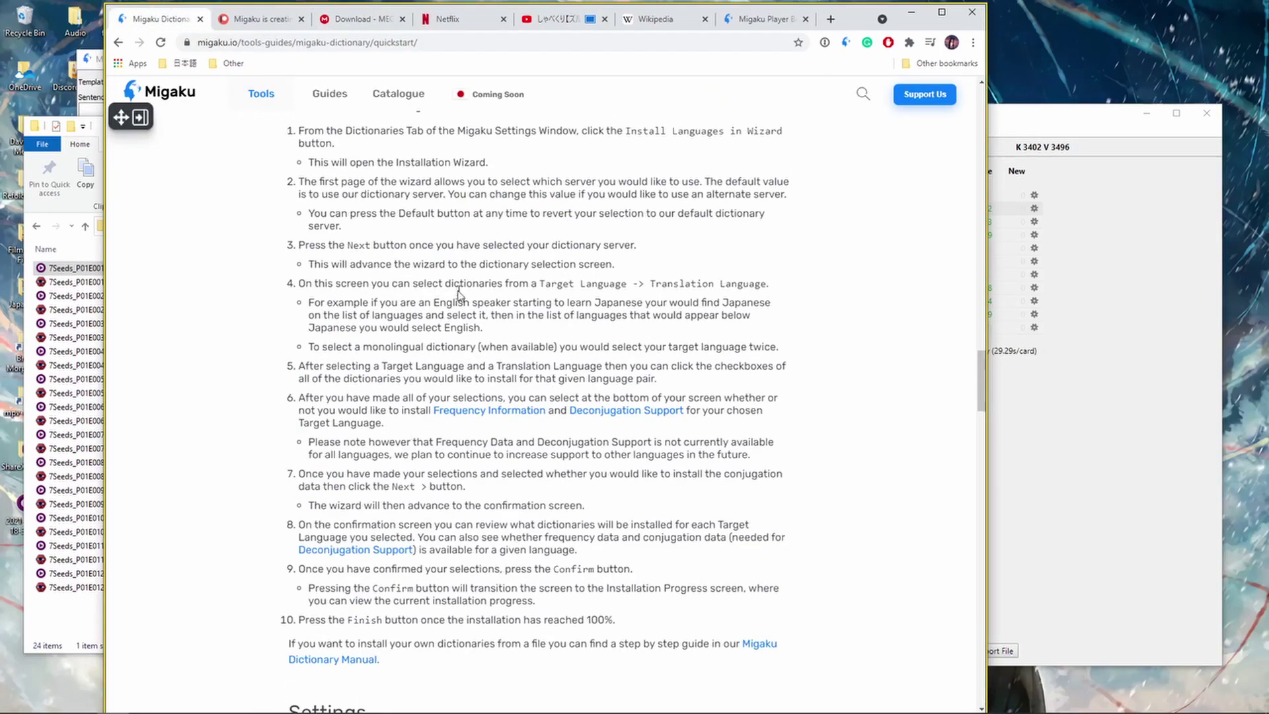
left_click(356, 20)
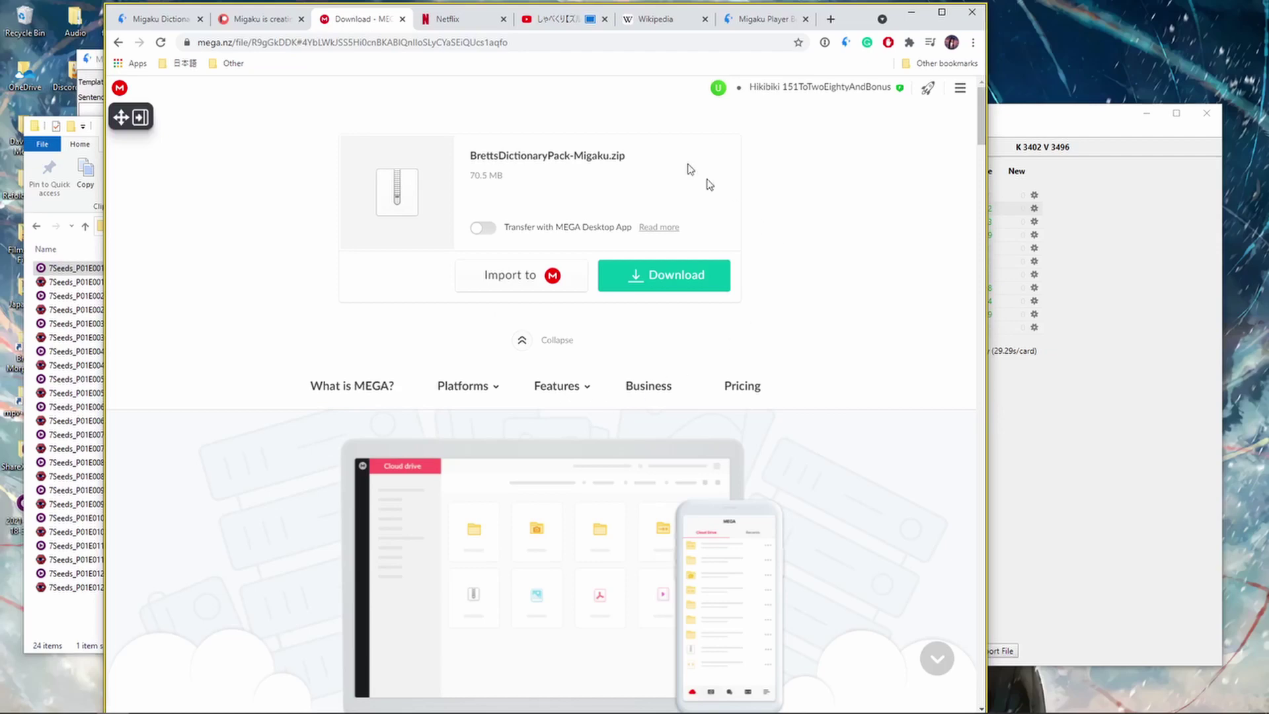
left_click_drag(623, 156, 467, 159)
left_click(852, 125)
left_click(911, 12)
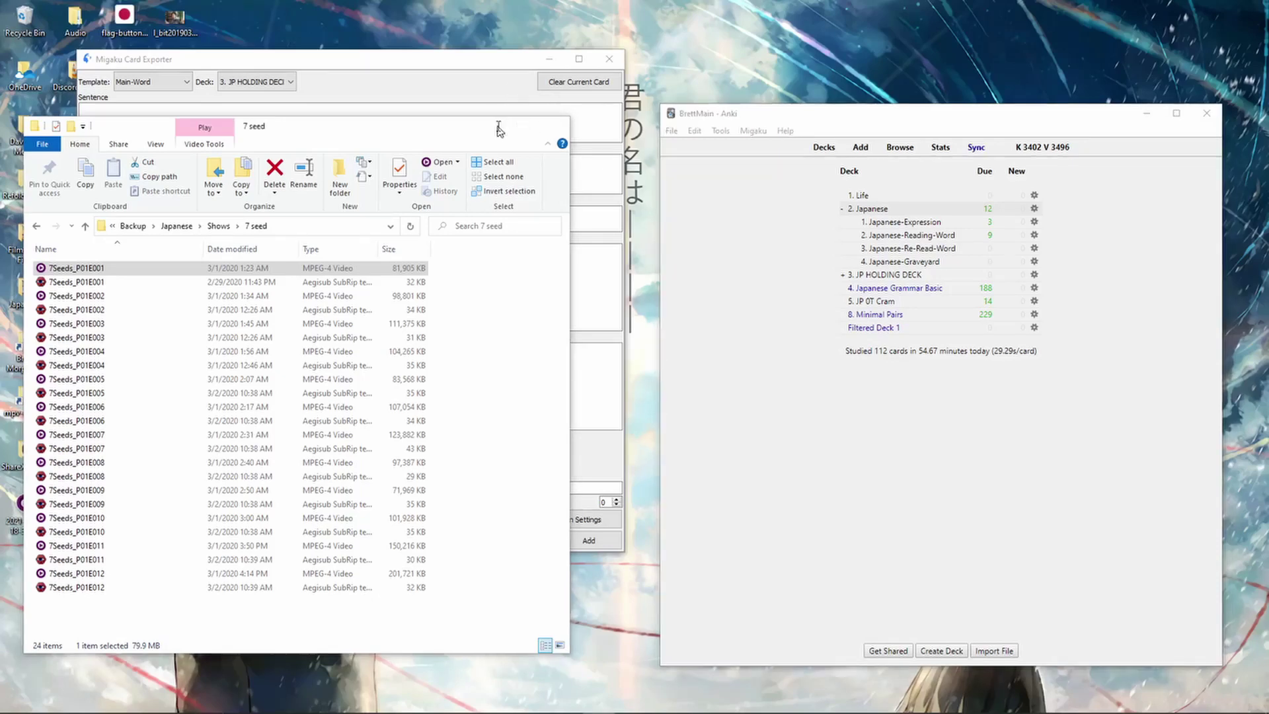
Minimize File Explorer and Card Exporter, then open the dictionary pack folder from the desktop.
left_click(496, 128)
left_click(549, 59)
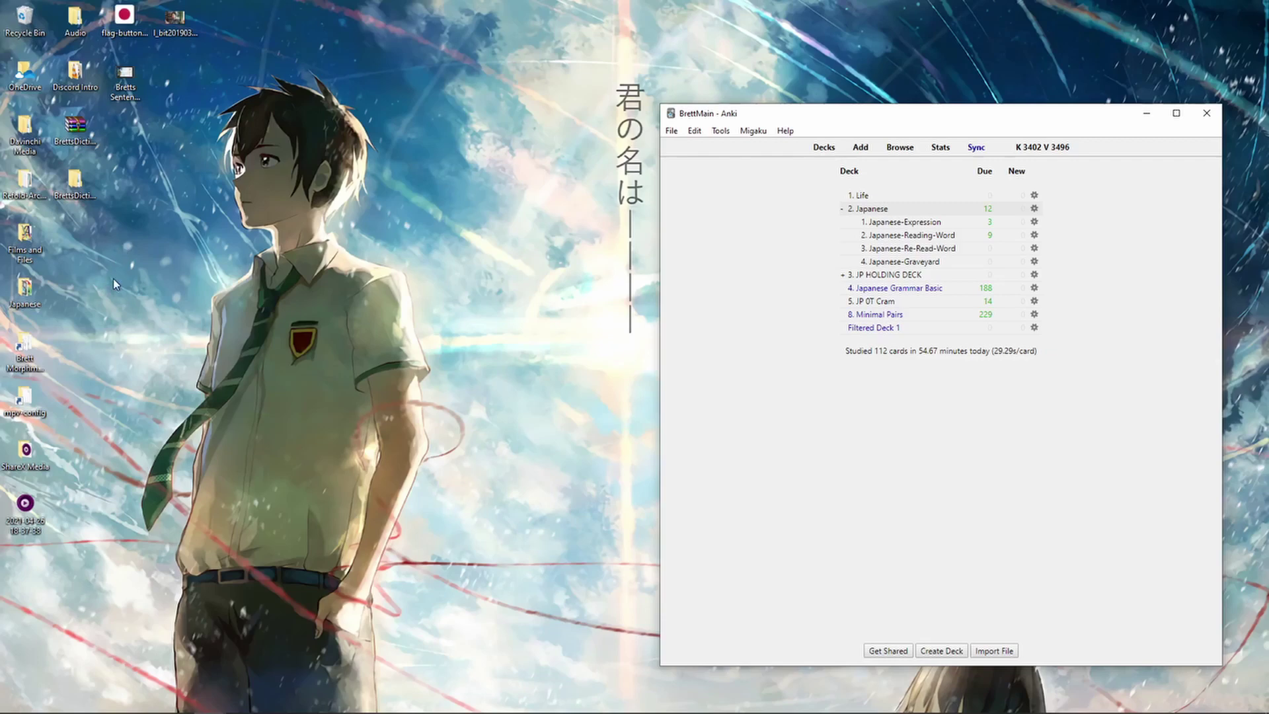
double_click(75, 180)
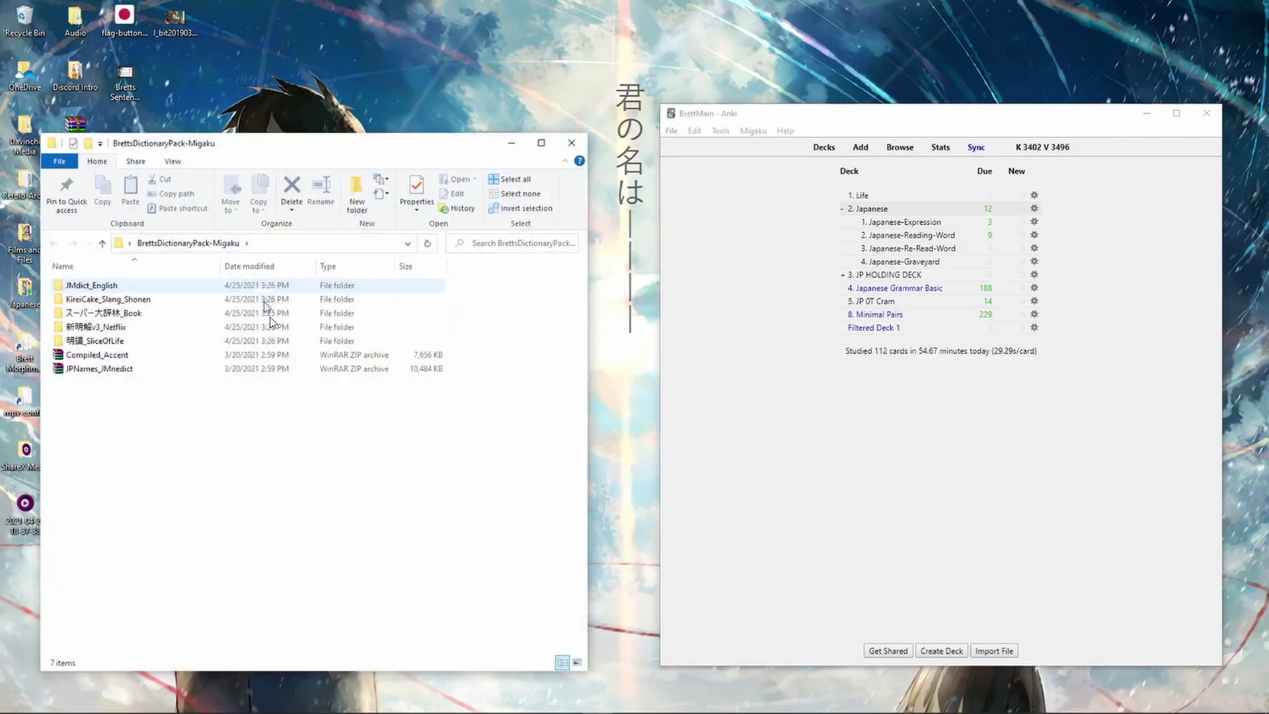
left_click_drag(301, 143, 434, 122)
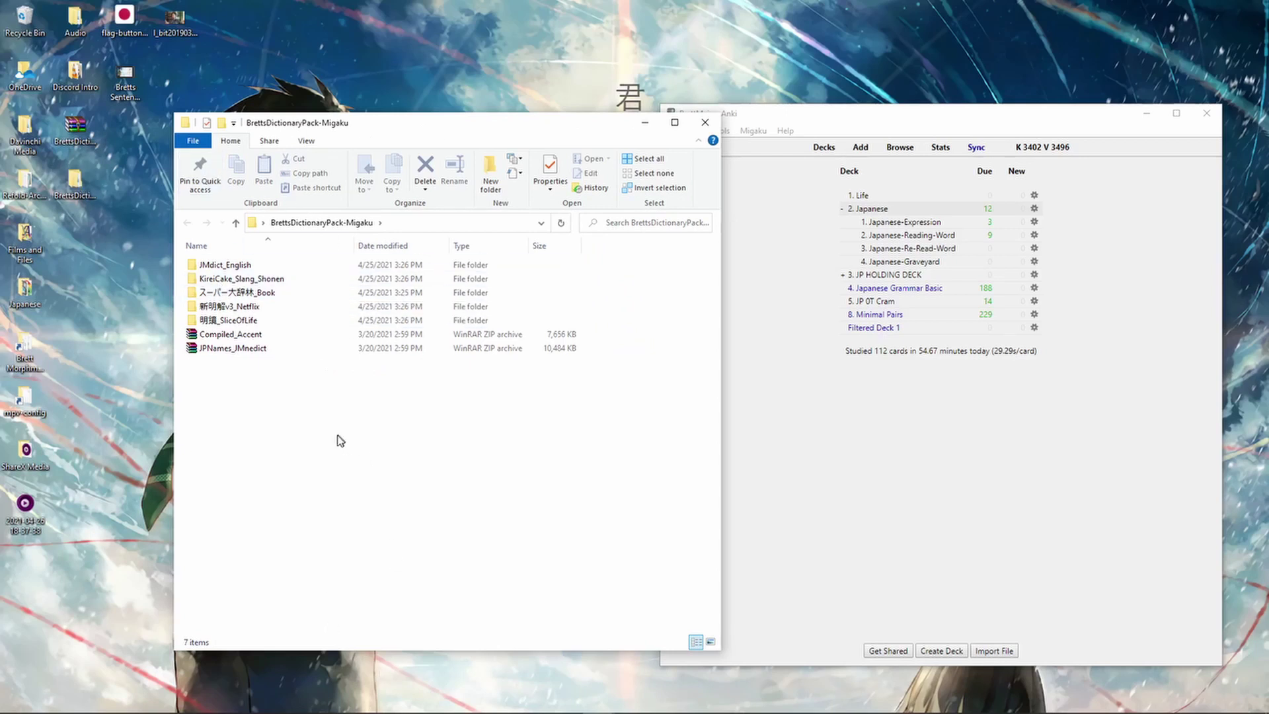
Inspect KireiCake_Slang_Shonen's zip and OhTalk frequency JSON, then return to BrettsDictionaryPack-Migaku.
left_click(216, 267)
left_click(228, 278)
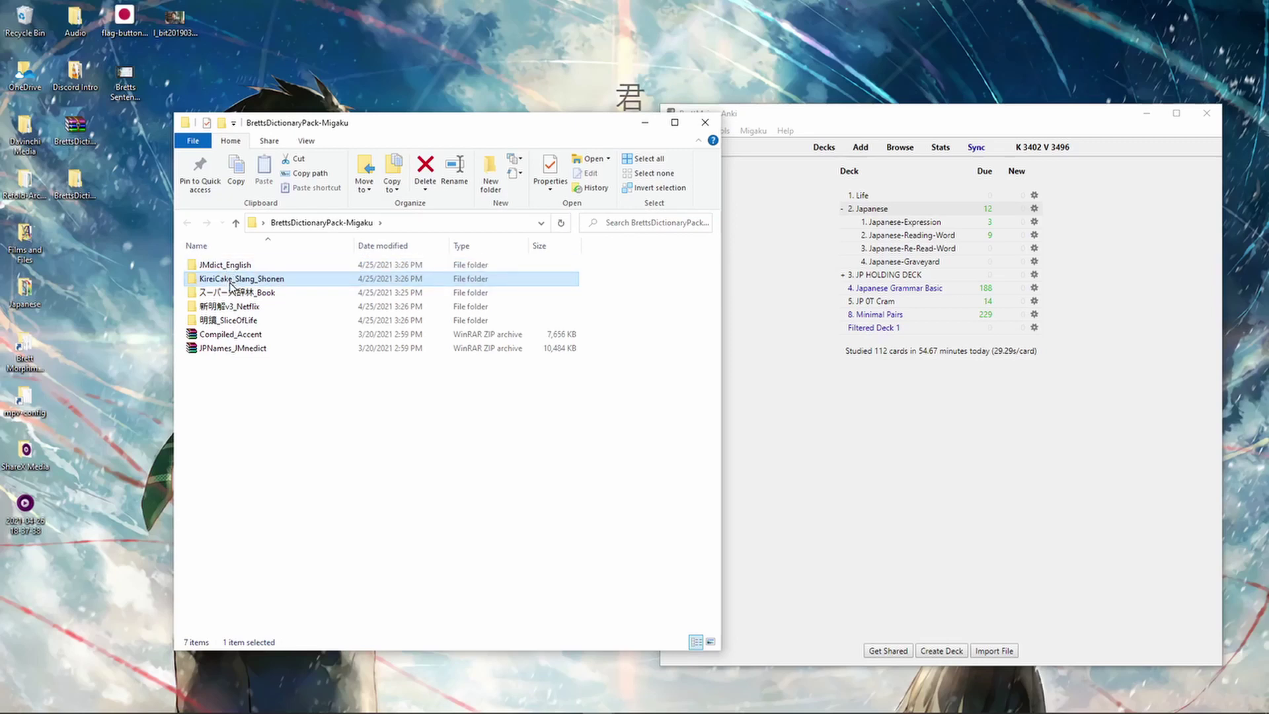
left_click(236, 295)
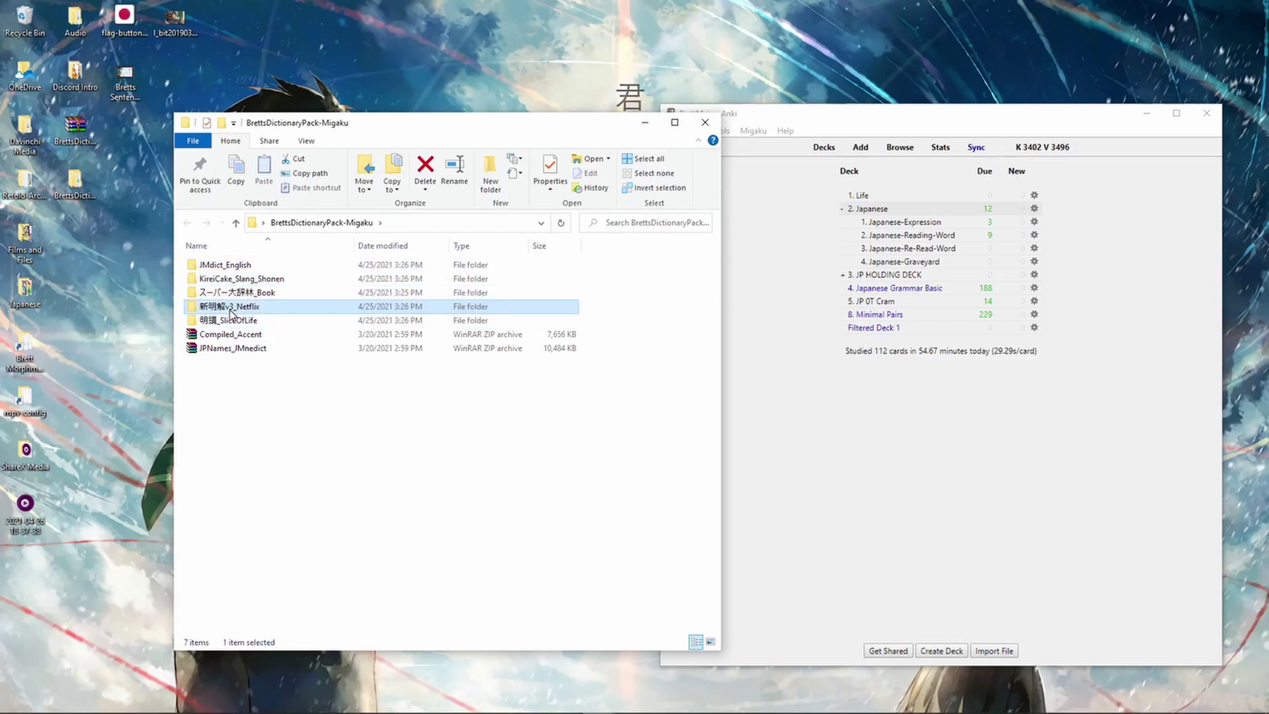
left_click(254, 278)
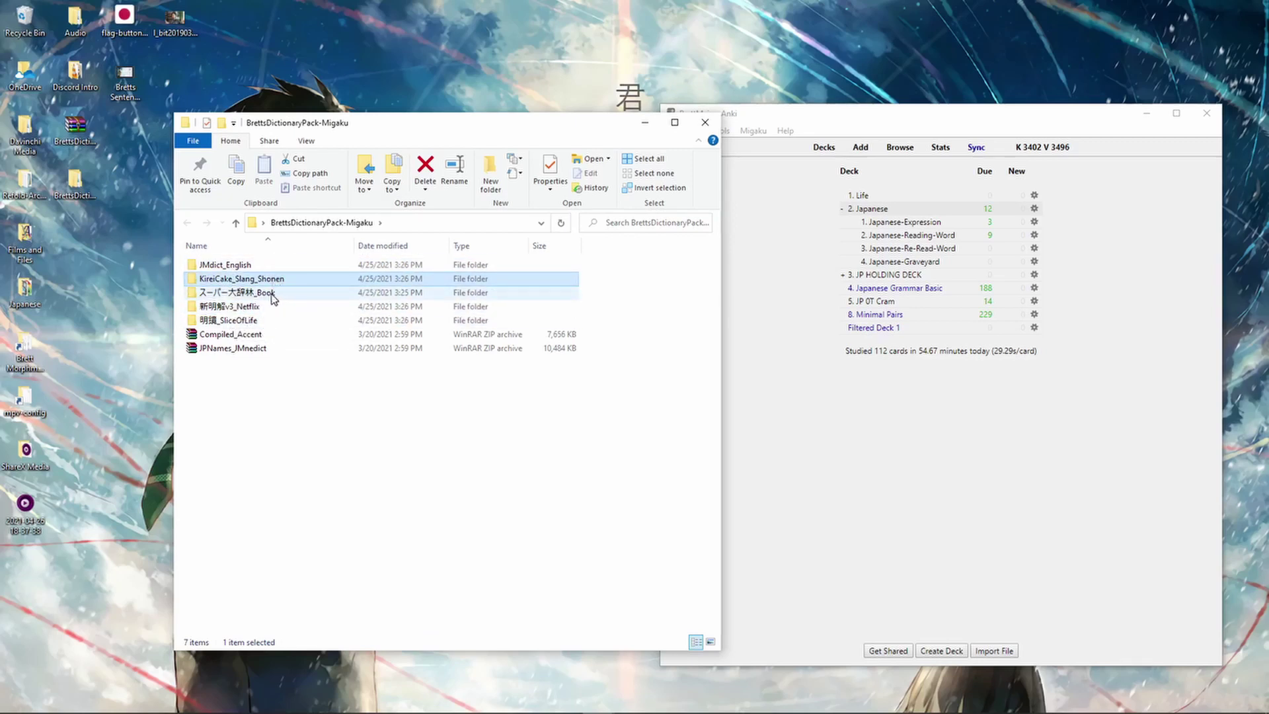
double_click(241, 279)
left_click(239, 280)
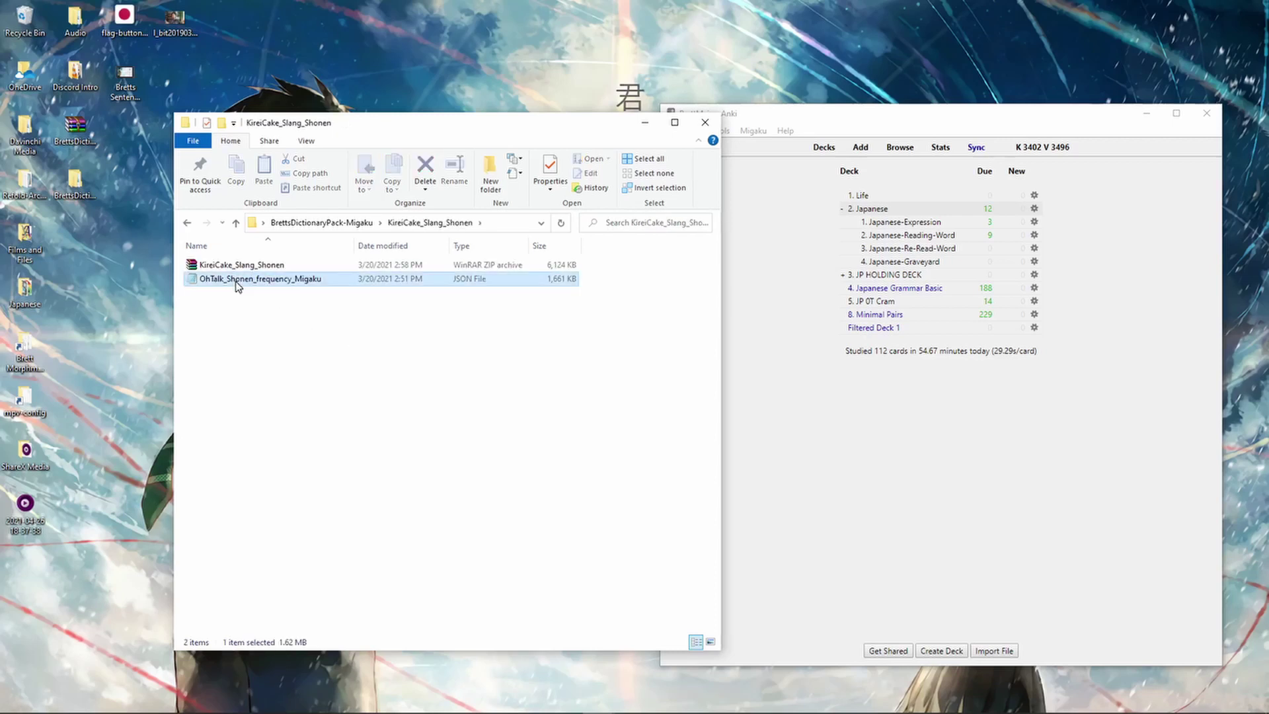
left_click(238, 267)
left_click(239, 281)
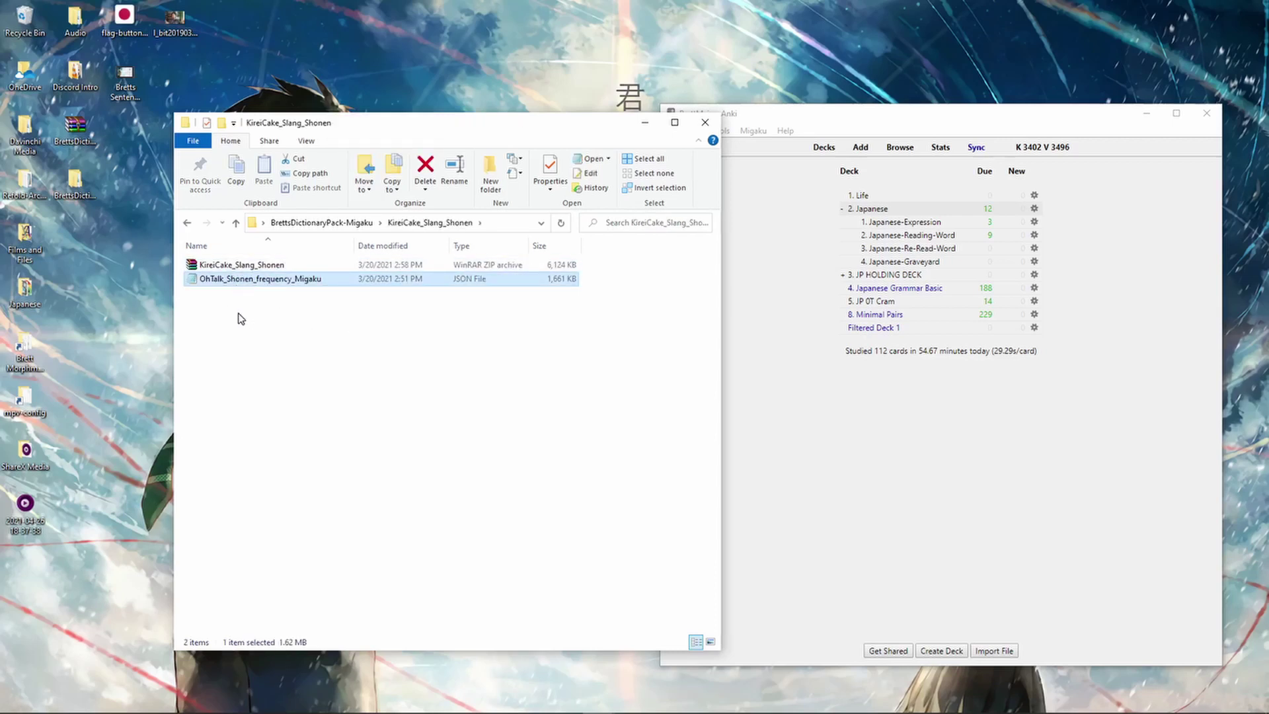
left_click(189, 225)
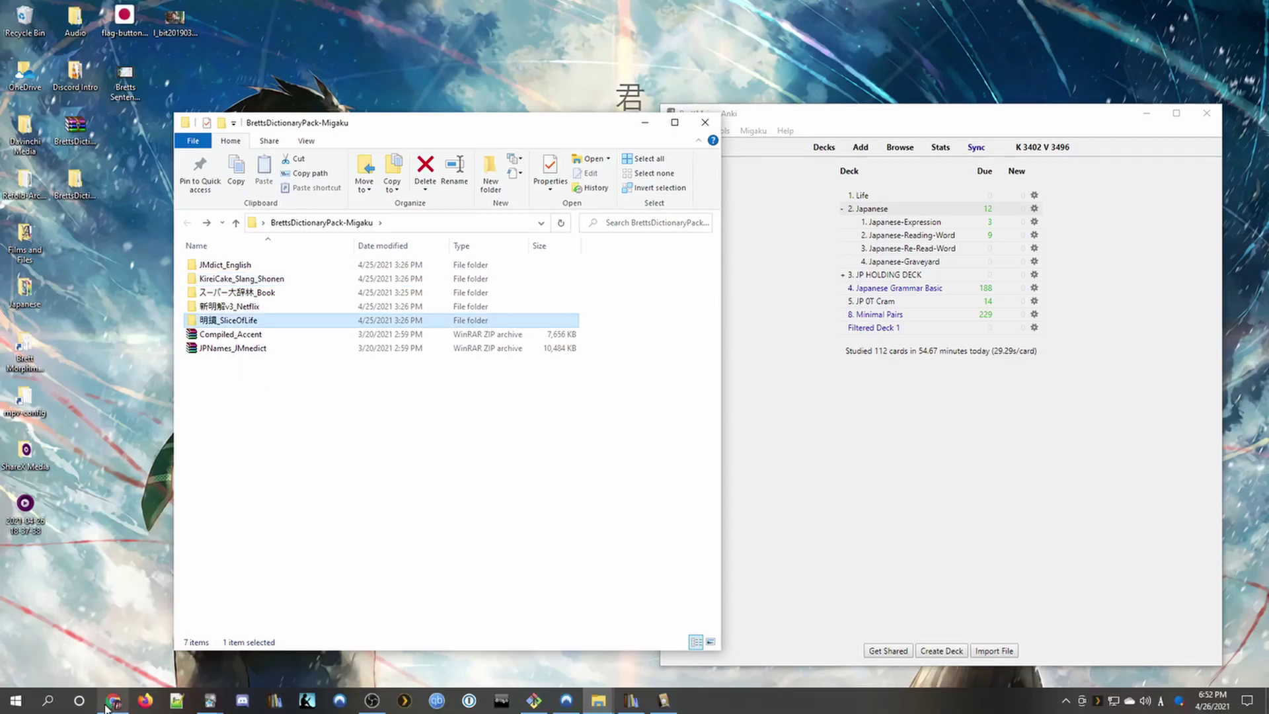
Bring Chrome's Migaku Dictionary guide tab forward and scroll up to its contents and Intro.
left_click(113, 705)
left_click(151, 22)
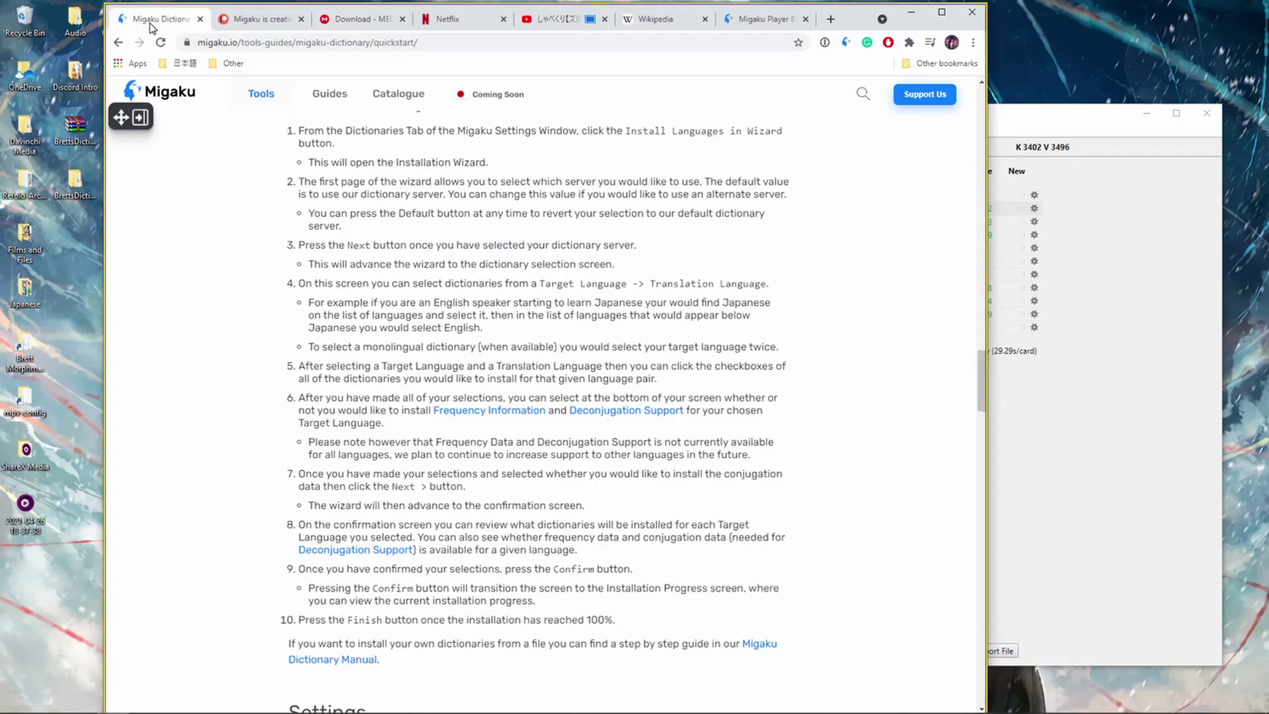
scroll(368, 222, "up", 15)
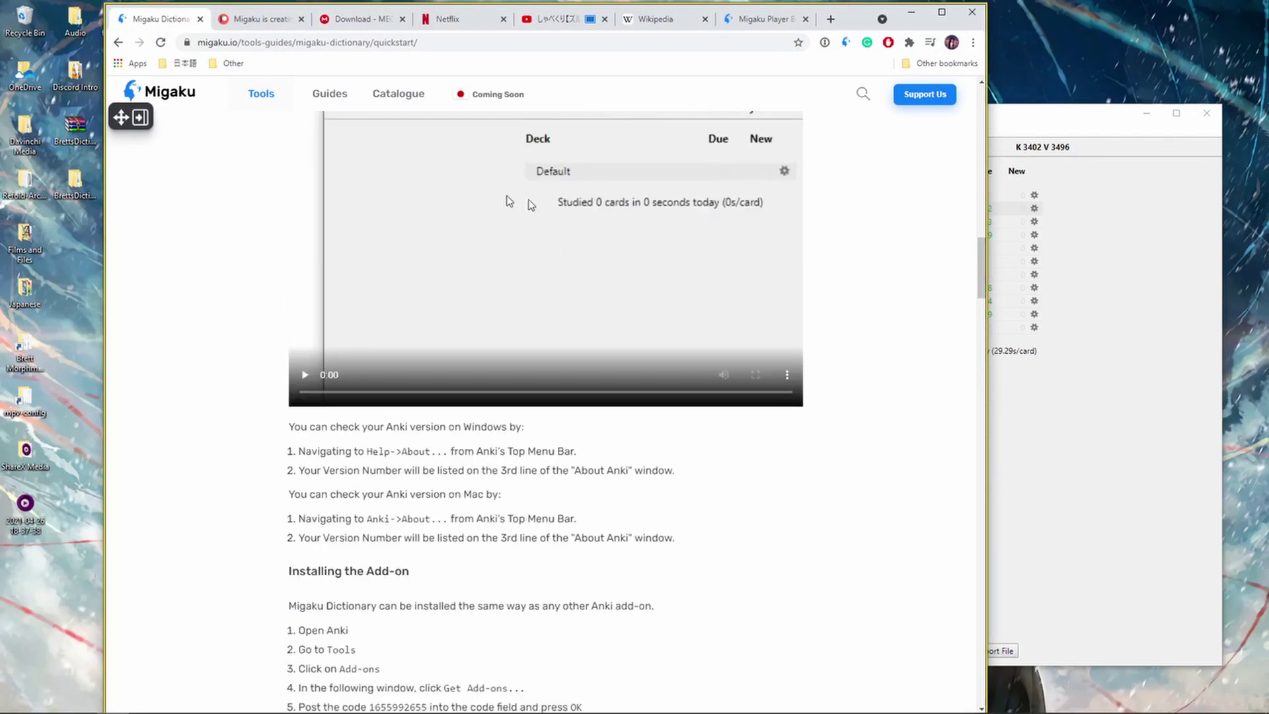
scroll(568, 269, "up", 12)
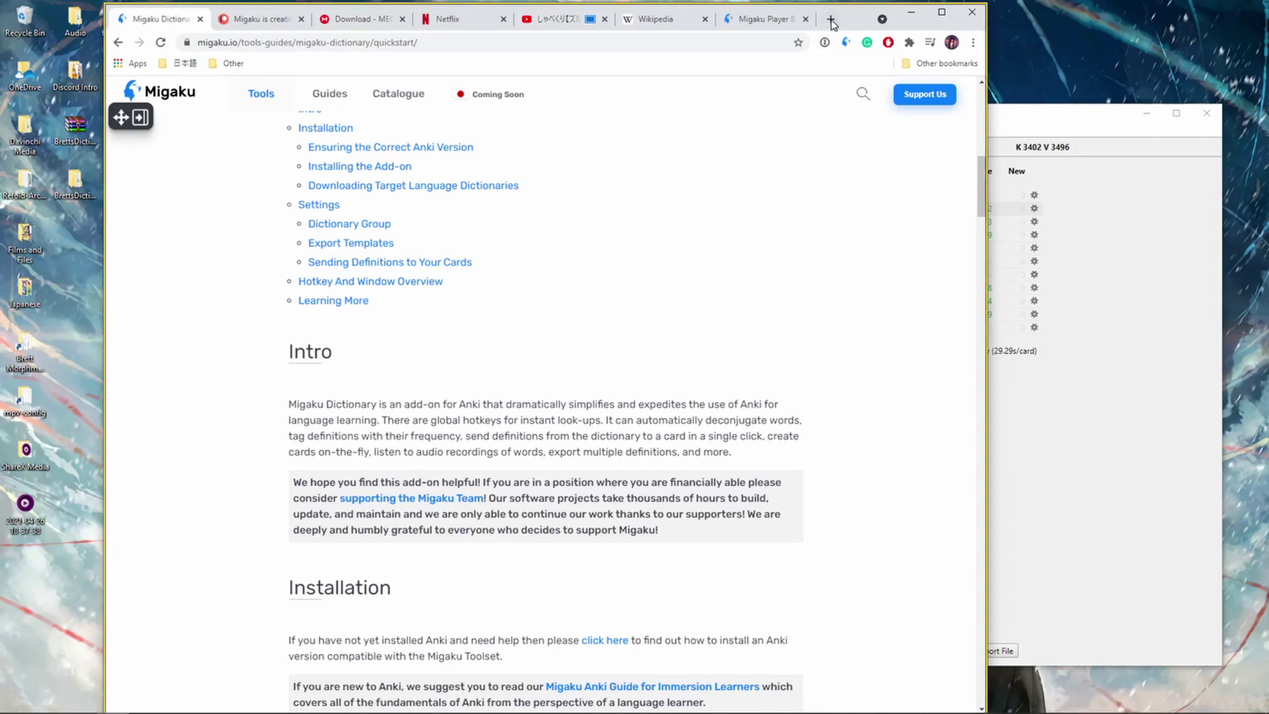
In a new tab, load google.com and search for 'chrome extensions'.
left_click(831, 21)
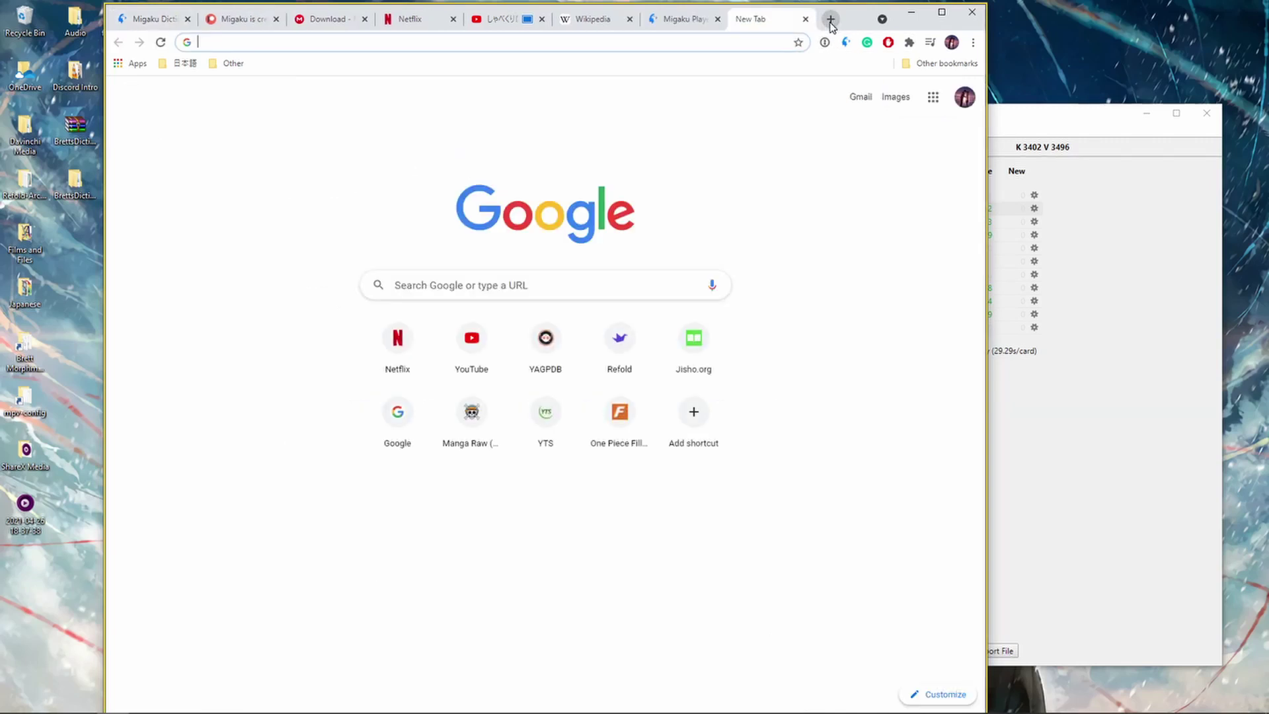
type("migaku.io")
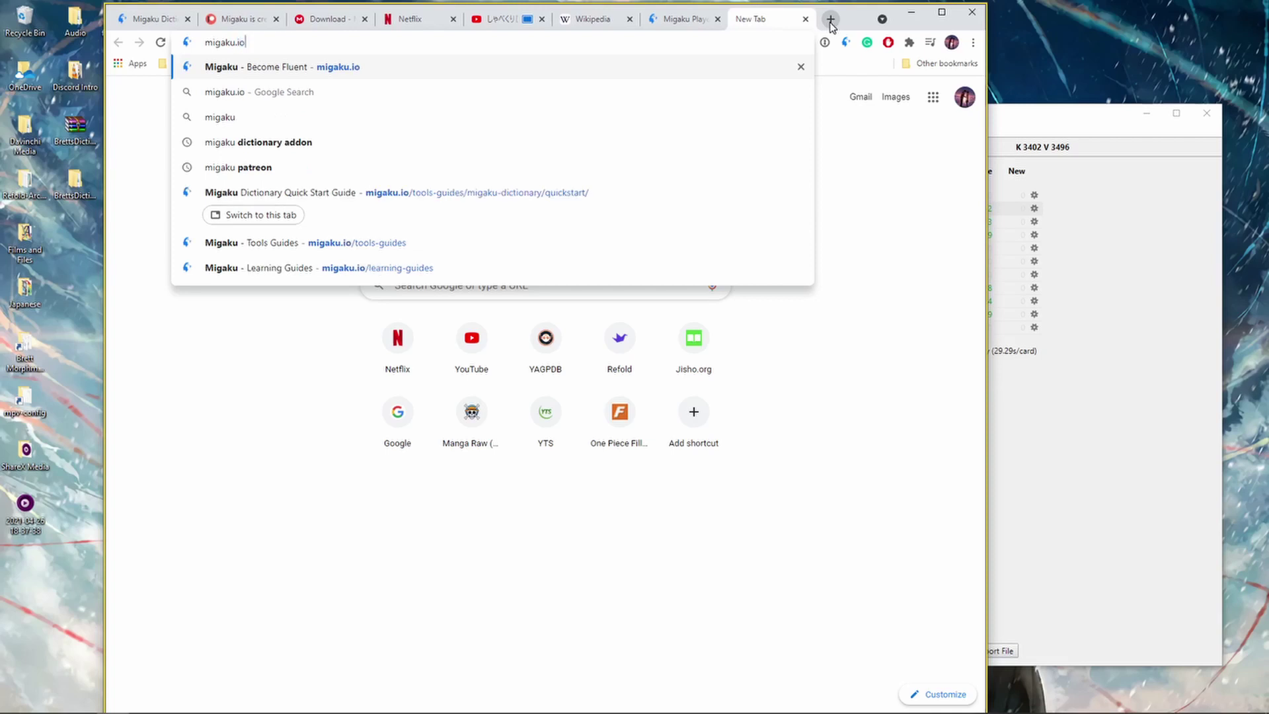
key("BackSpace")
key("BackSpace")
key("BackSpace")
key("BackSpace")
key("BackSpace")
key("BackSpace")
key("BackSpace")
key("BackSpace")
key("BackSpace")
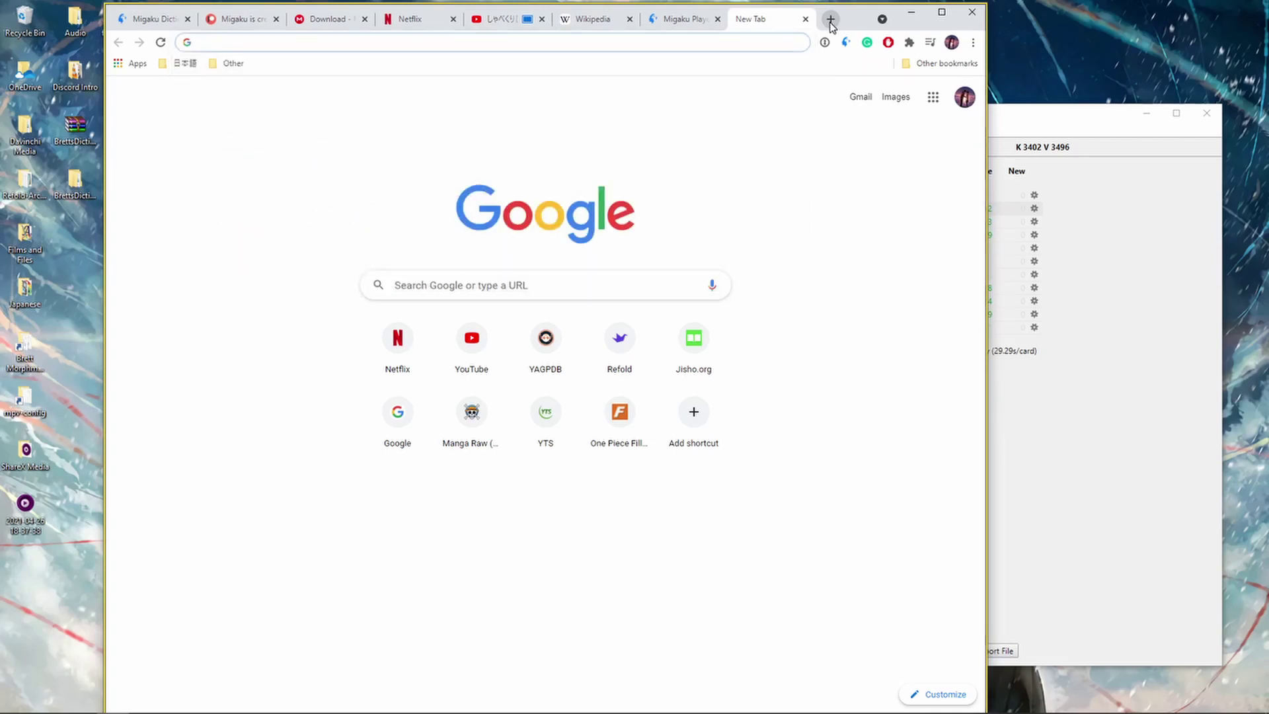
type("google.com")
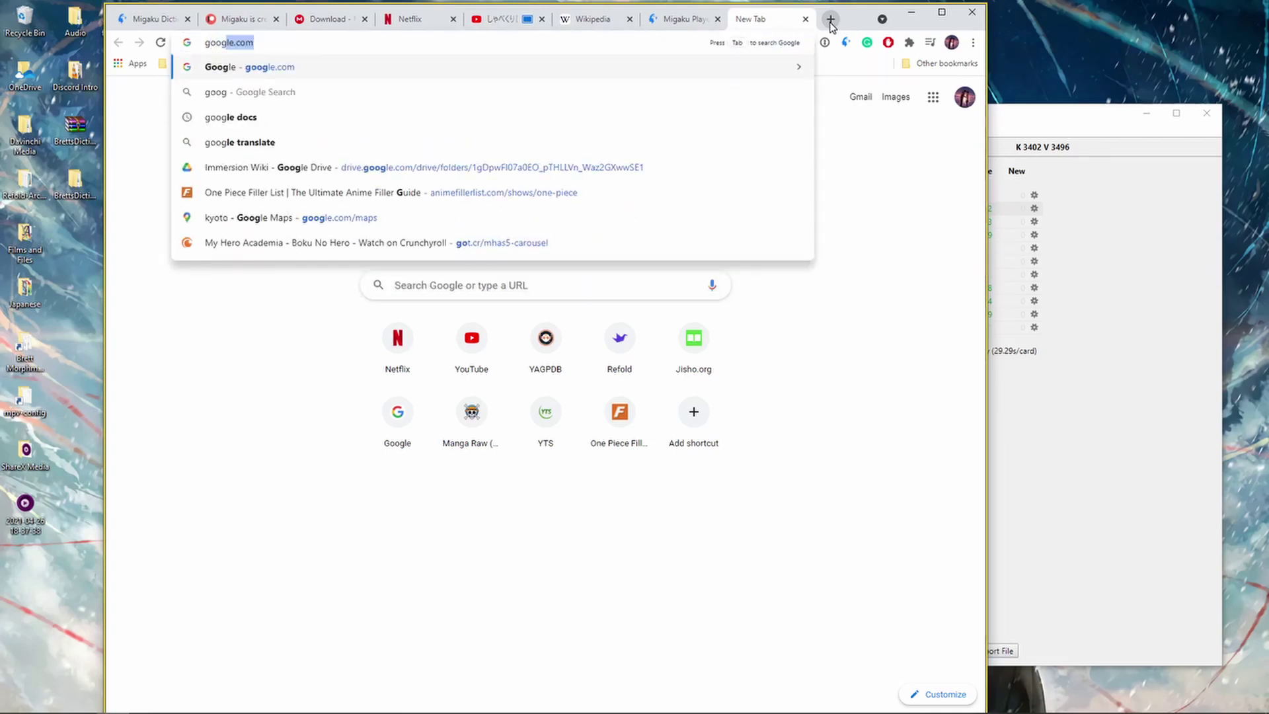
key("Return")
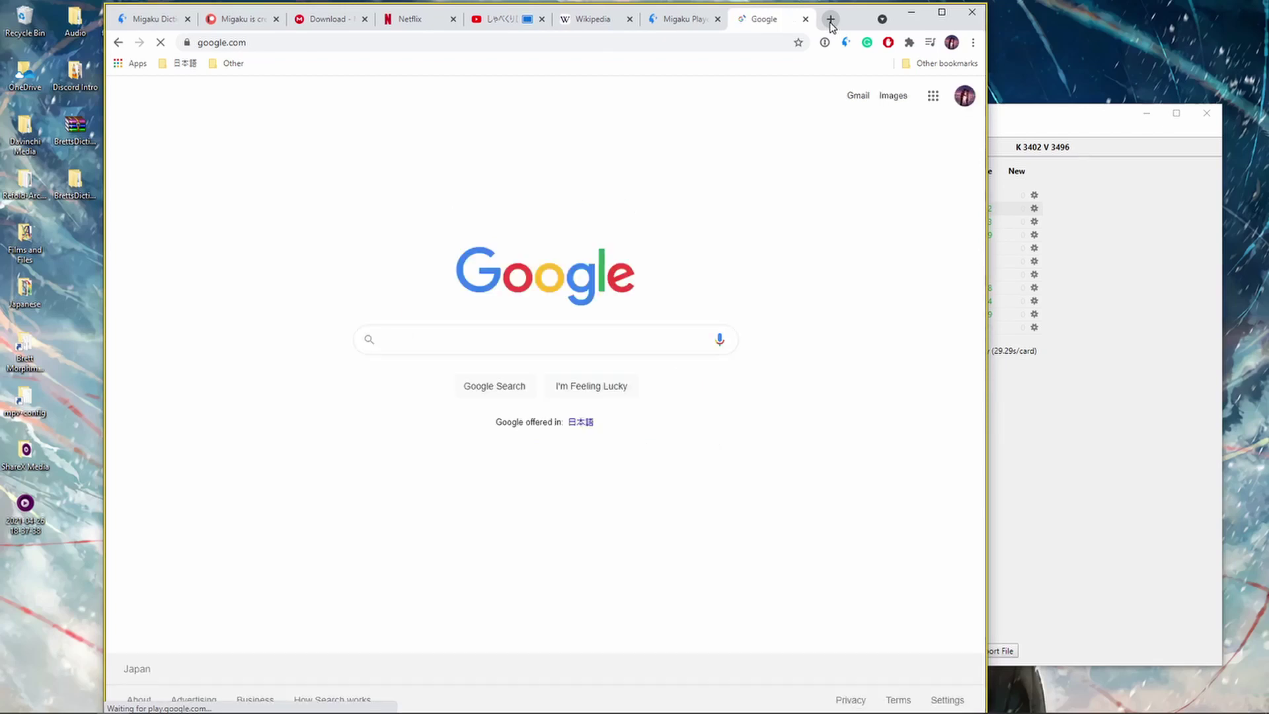
type("chrome extensions")
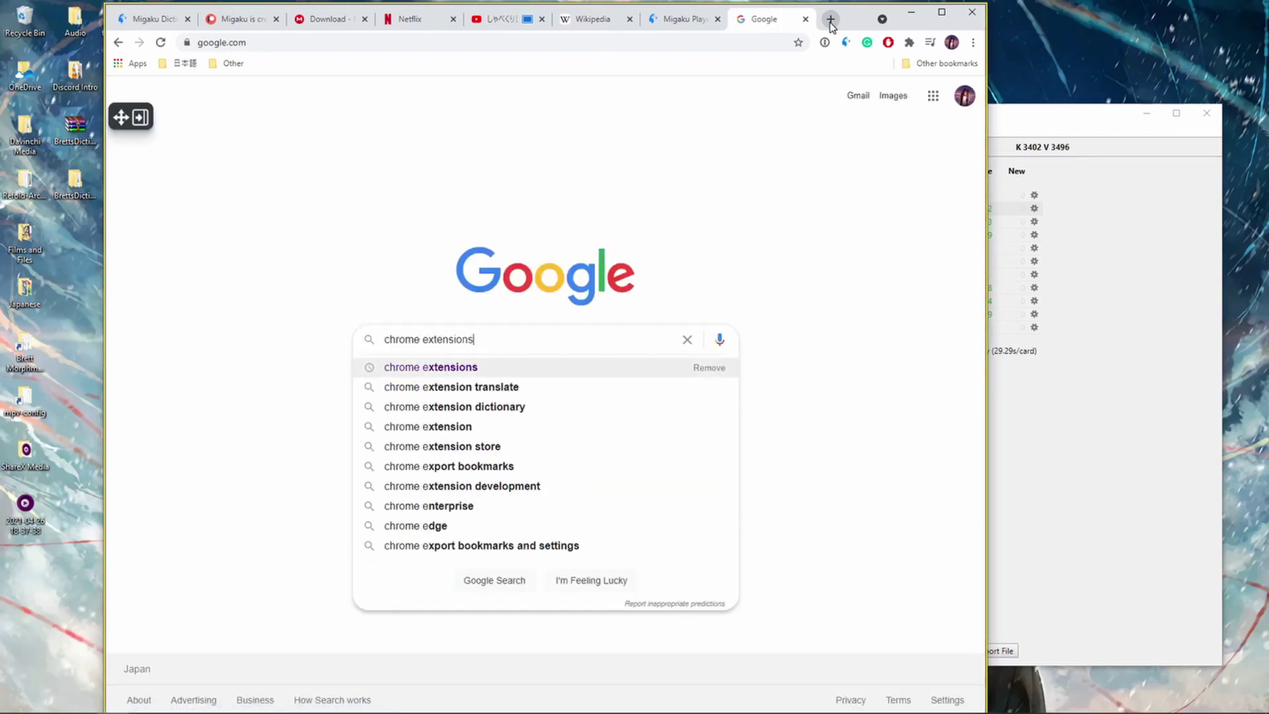
key("Return")
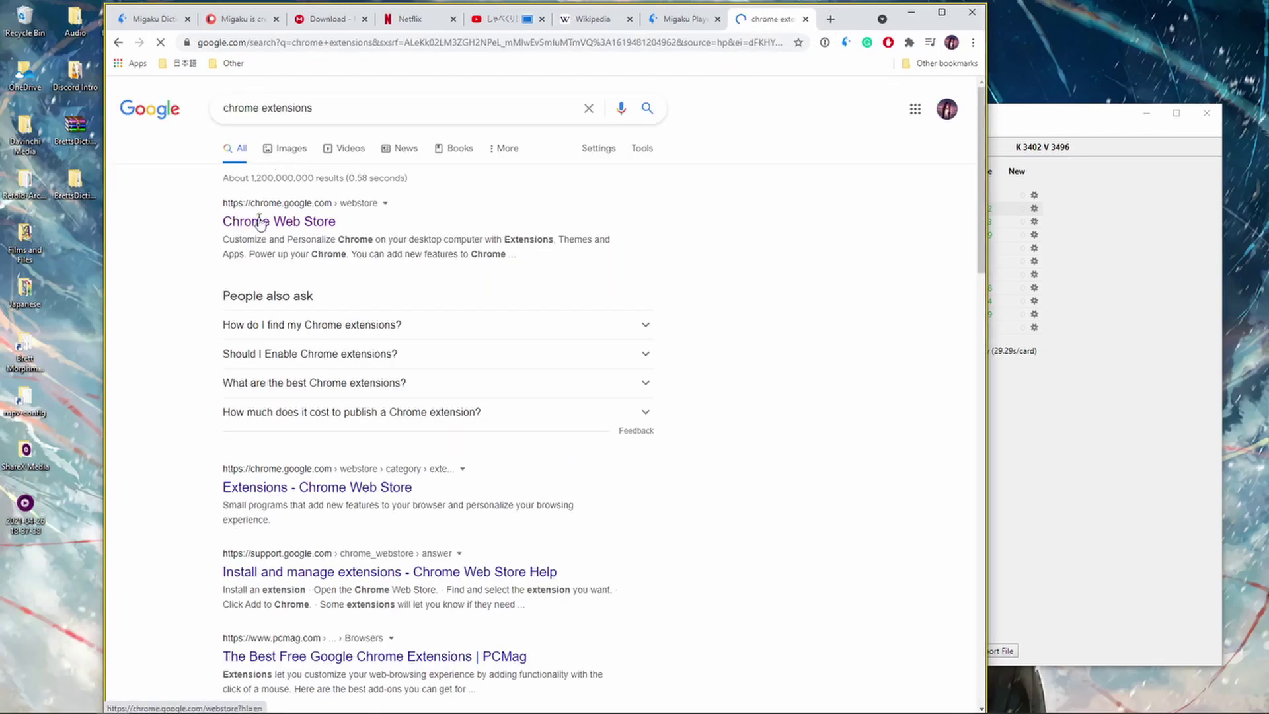
Open the Chrome Web Store and search it for 'mirgaku'.
left_click(263, 221)
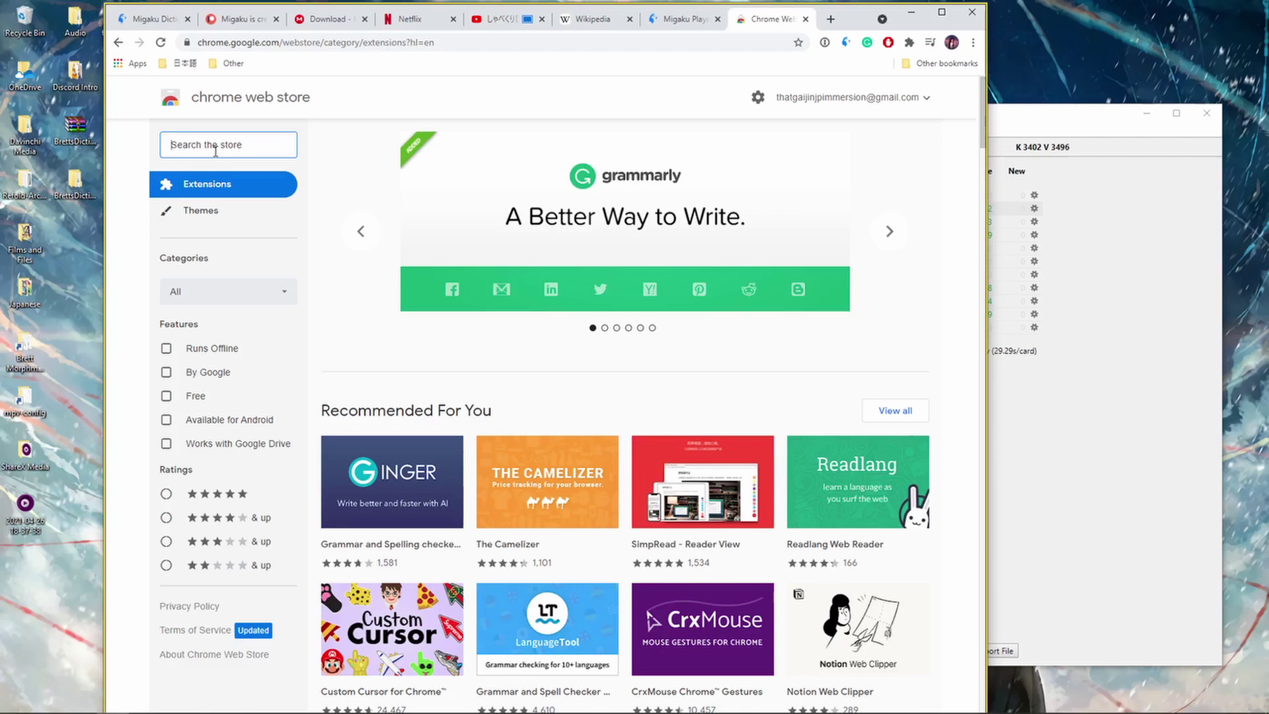
type("mi")
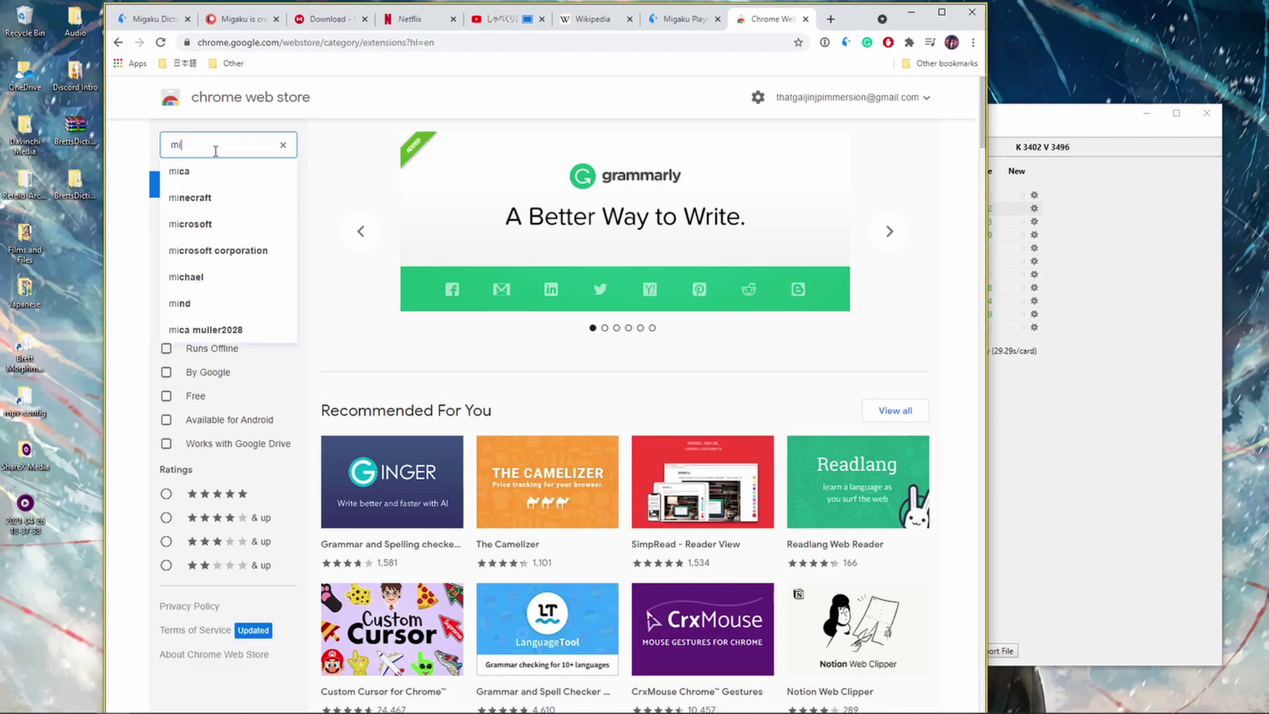
type("rgaku")
key("Return")
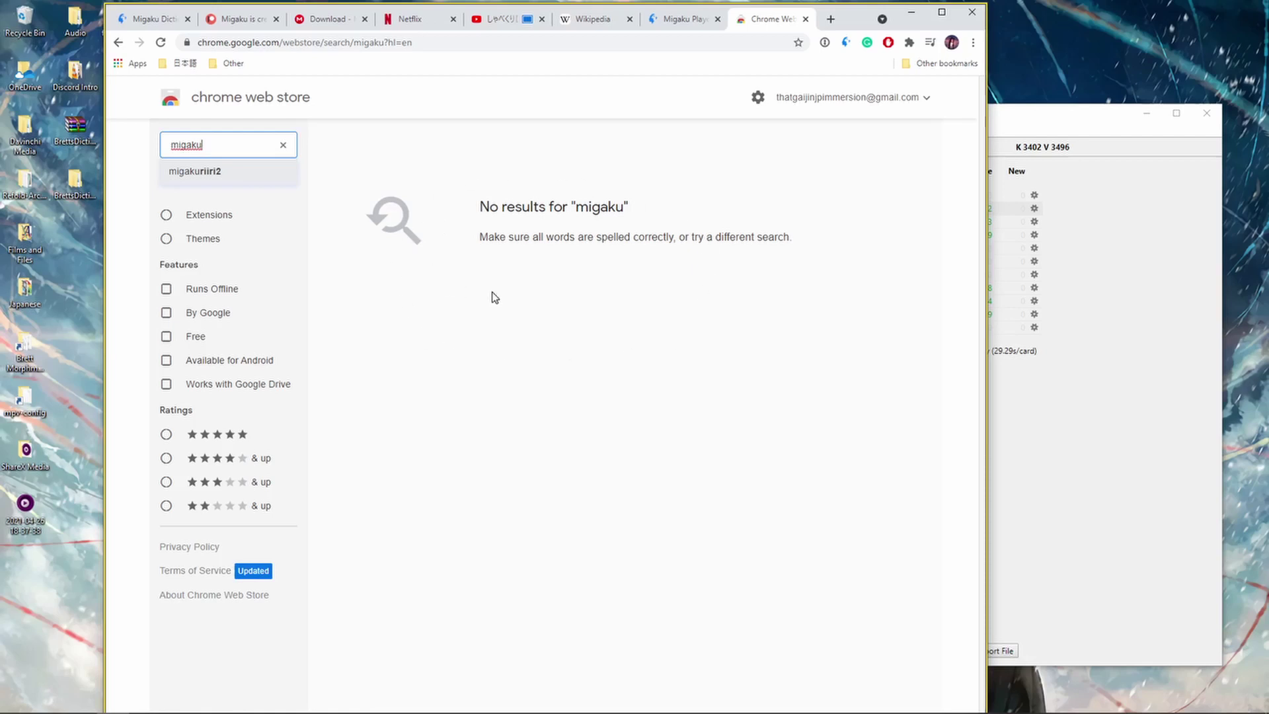
left_click(174, 20)
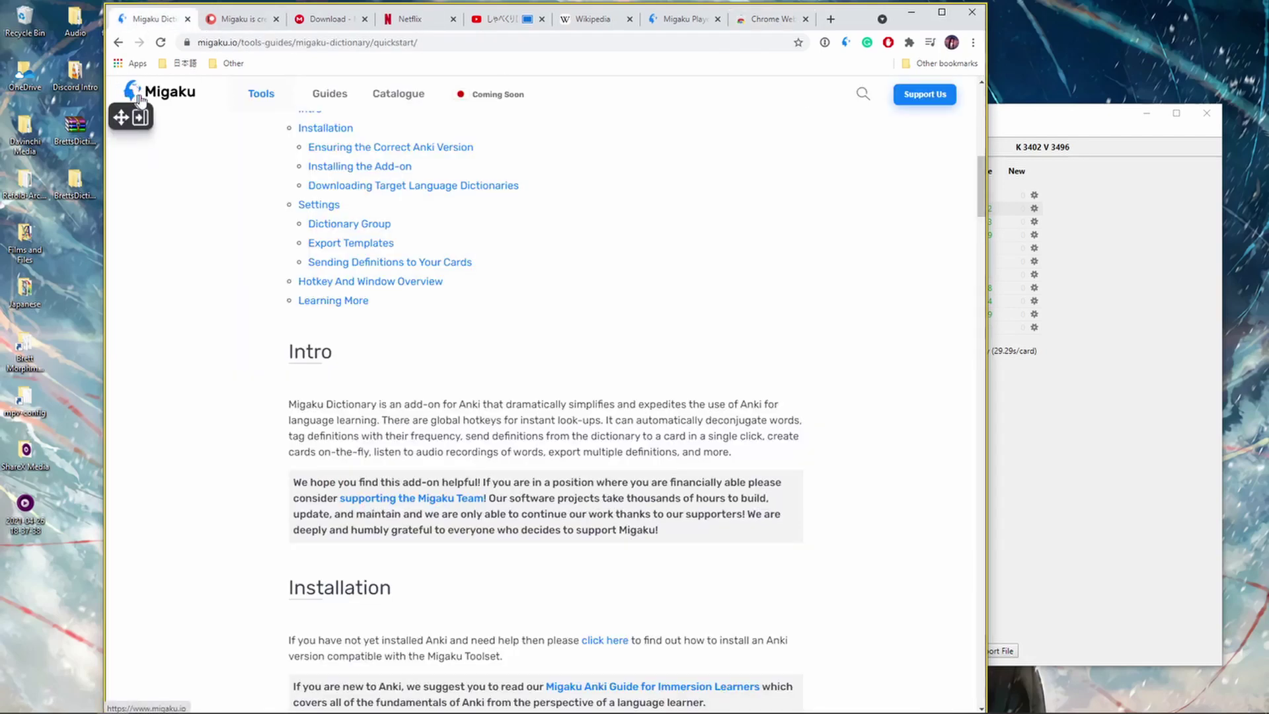
left_click(762, 25)
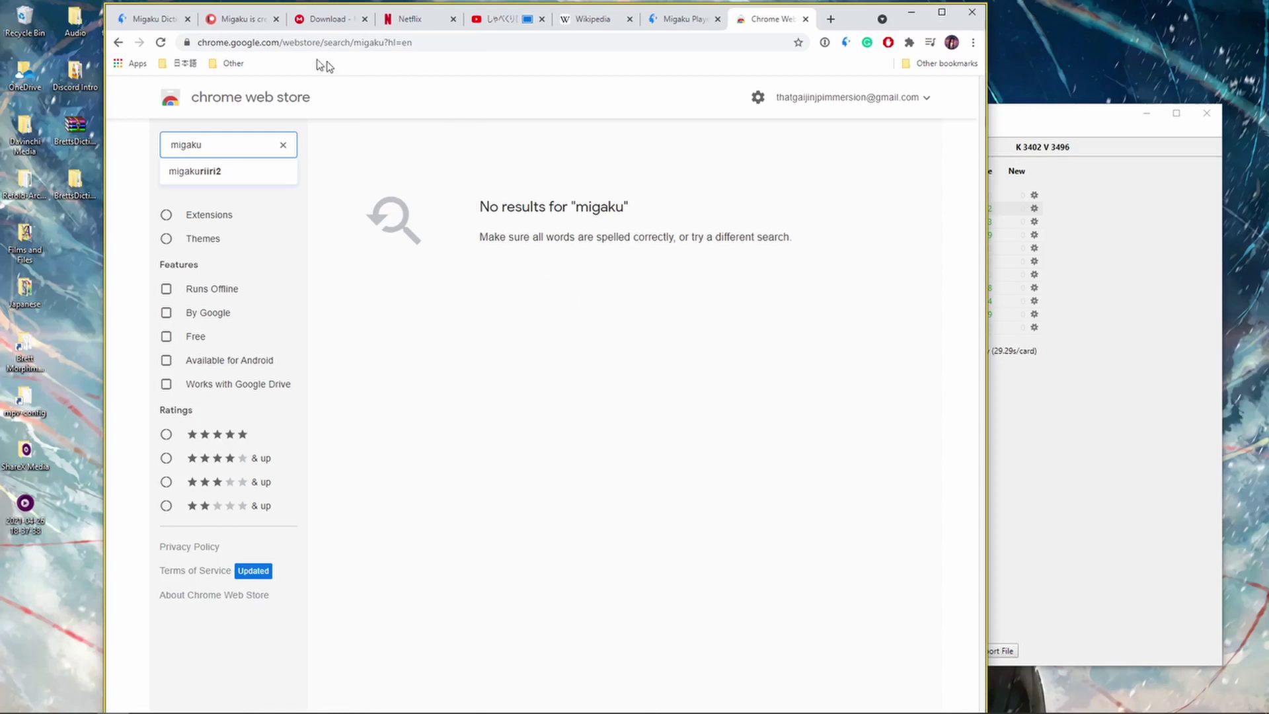
Switch to the 'Migaku is creating…' Patreon posts tab.
left_click(233, 20)
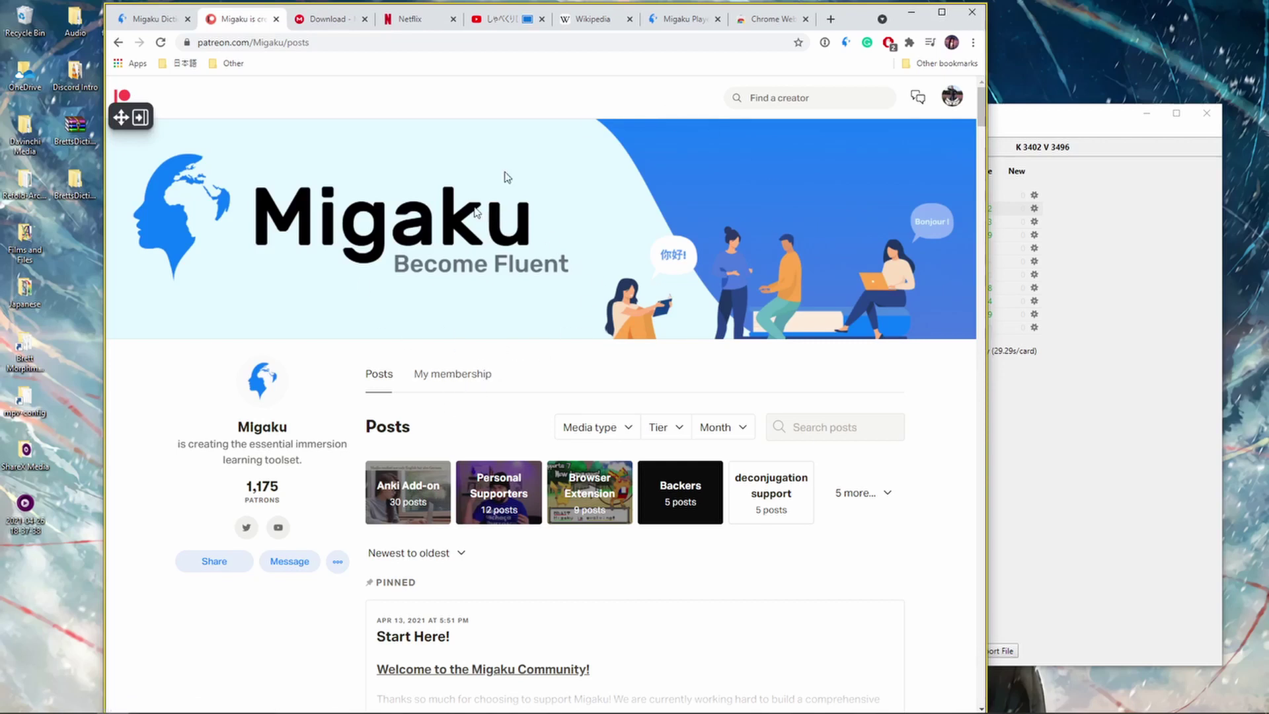
Filter Migaku's Patreon posts to Browser Extension and read the full April 23, 2021 update post.
scroll(585, 366, "down", 1)
left_click(584, 434)
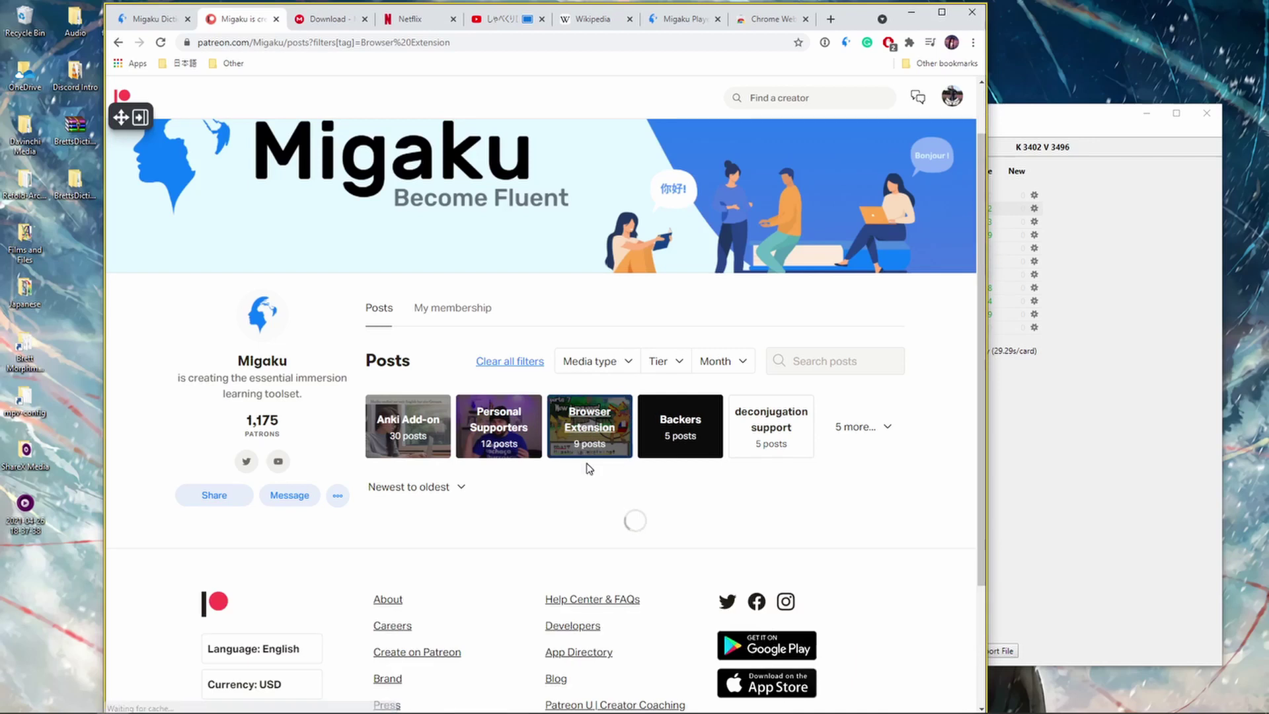
scroll(509, 461, "down", 2)
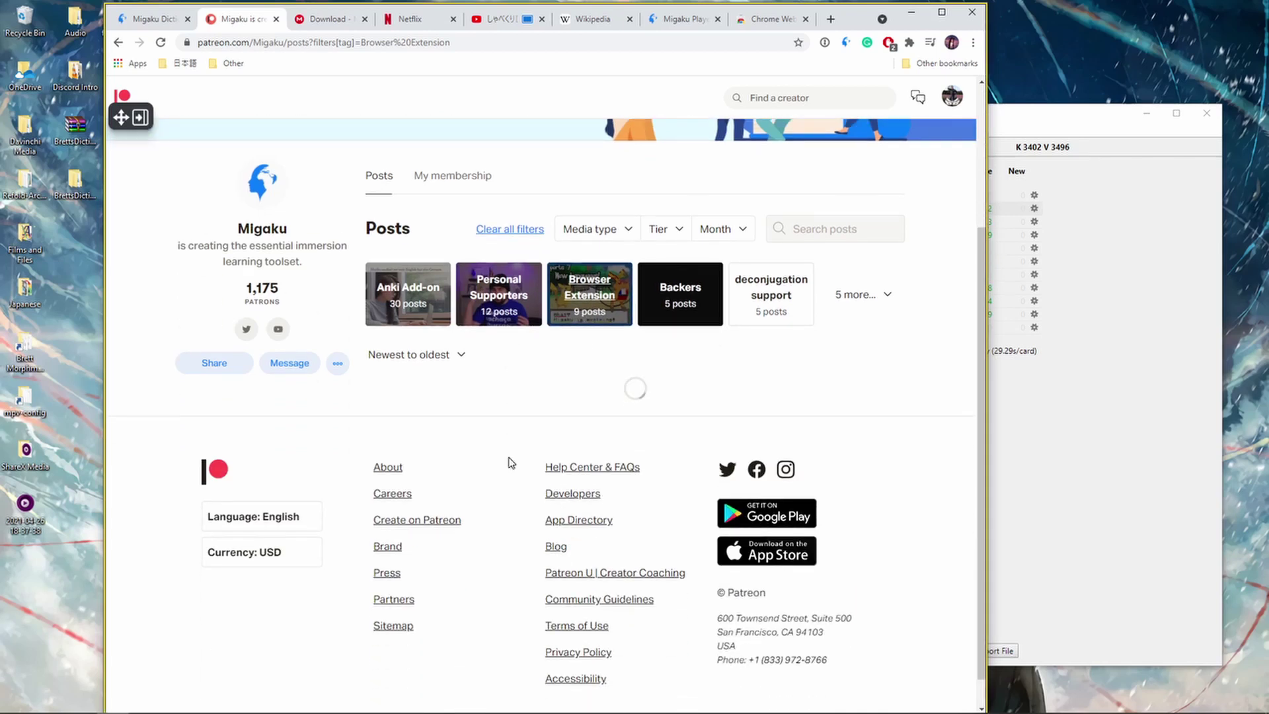
scroll(569, 438, "down", 2)
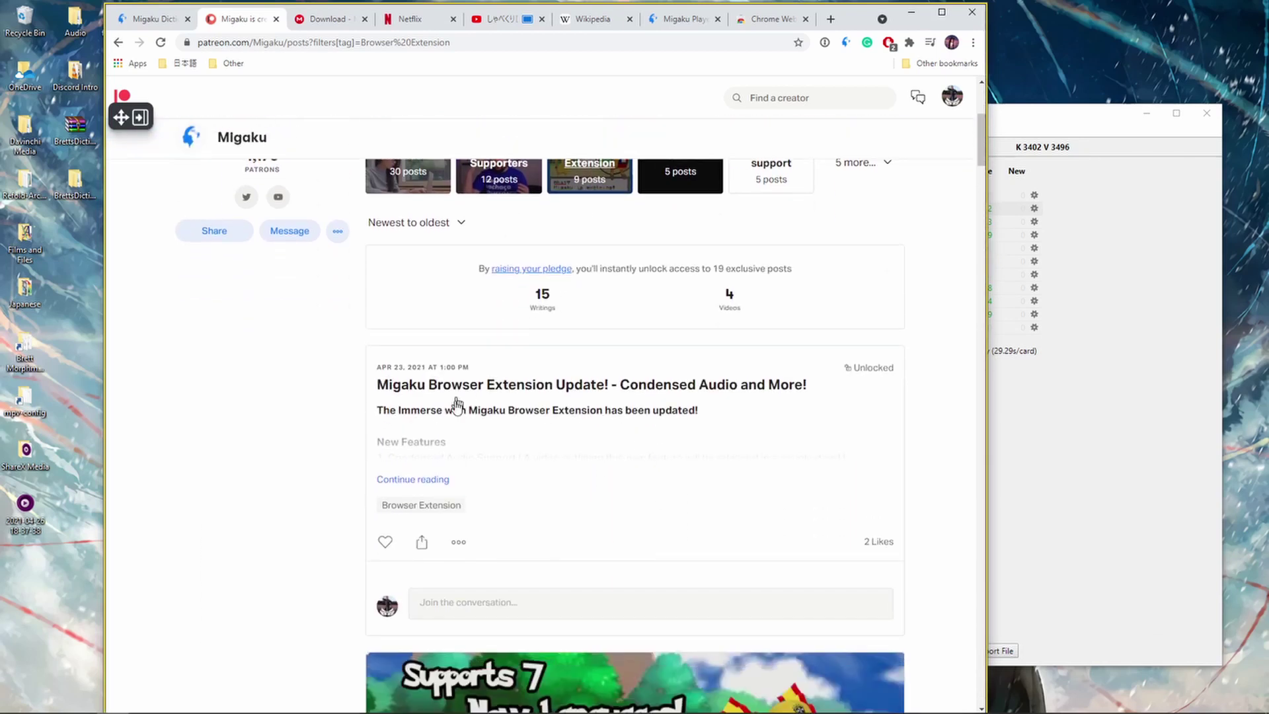
left_click(418, 479)
scroll(634, 497, "down", 3)
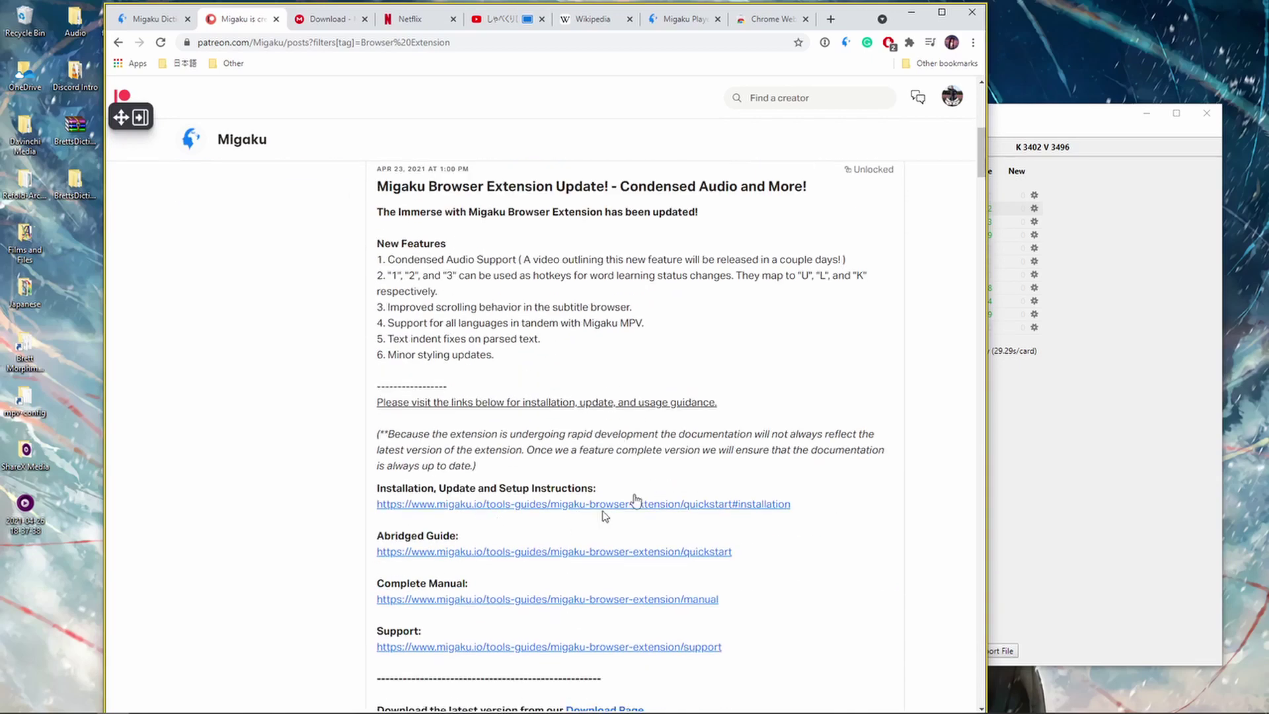
scroll(560, 339, "down", 1)
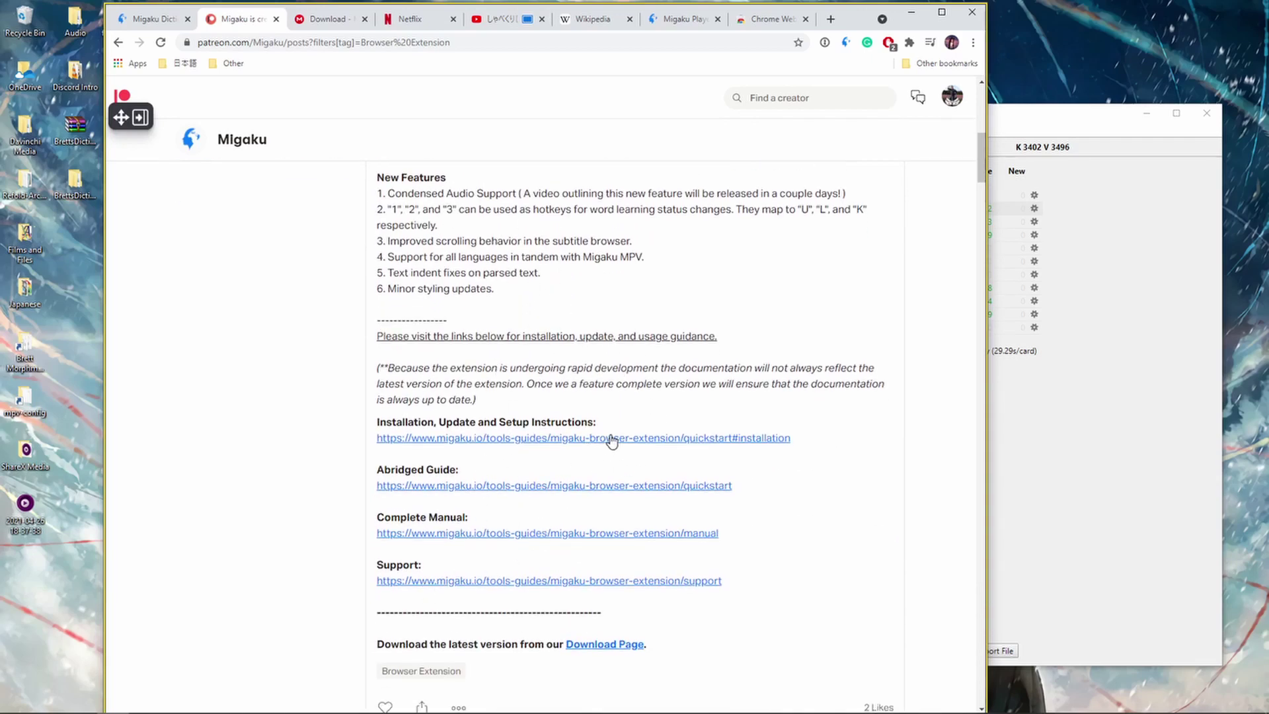
scroll(612, 442, "down", 2)
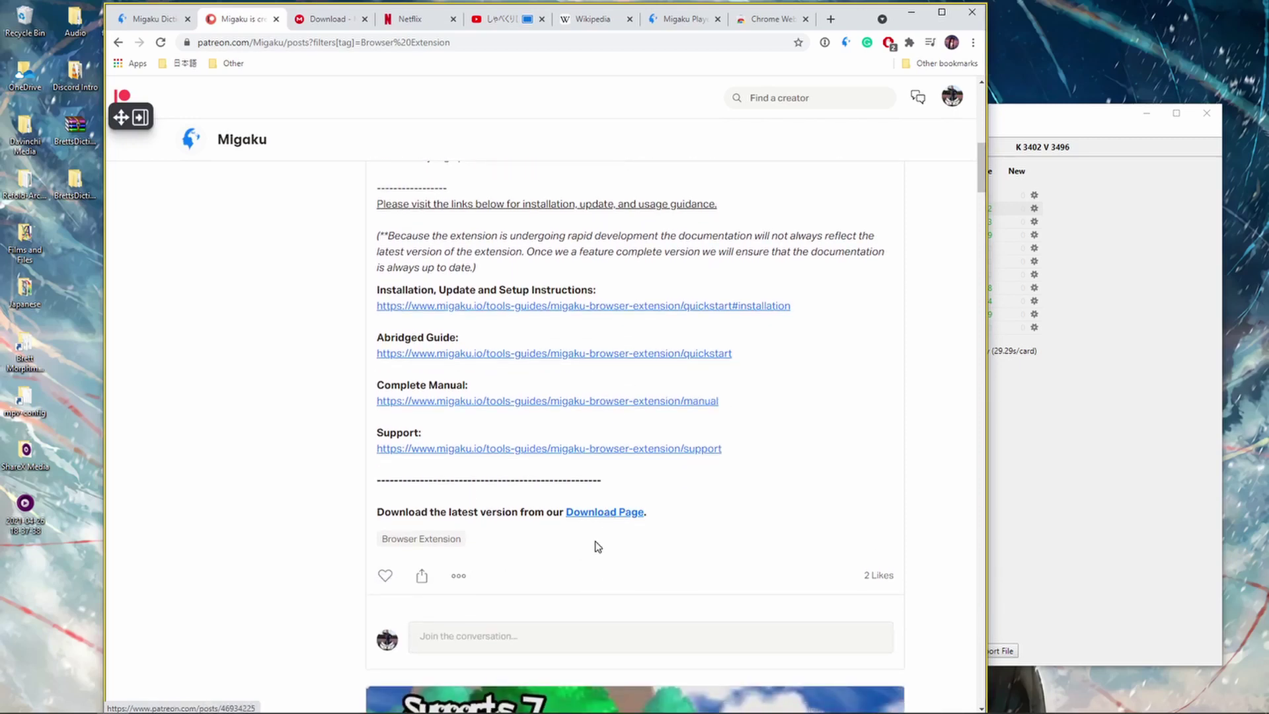
scroll(574, 549, "up", 10)
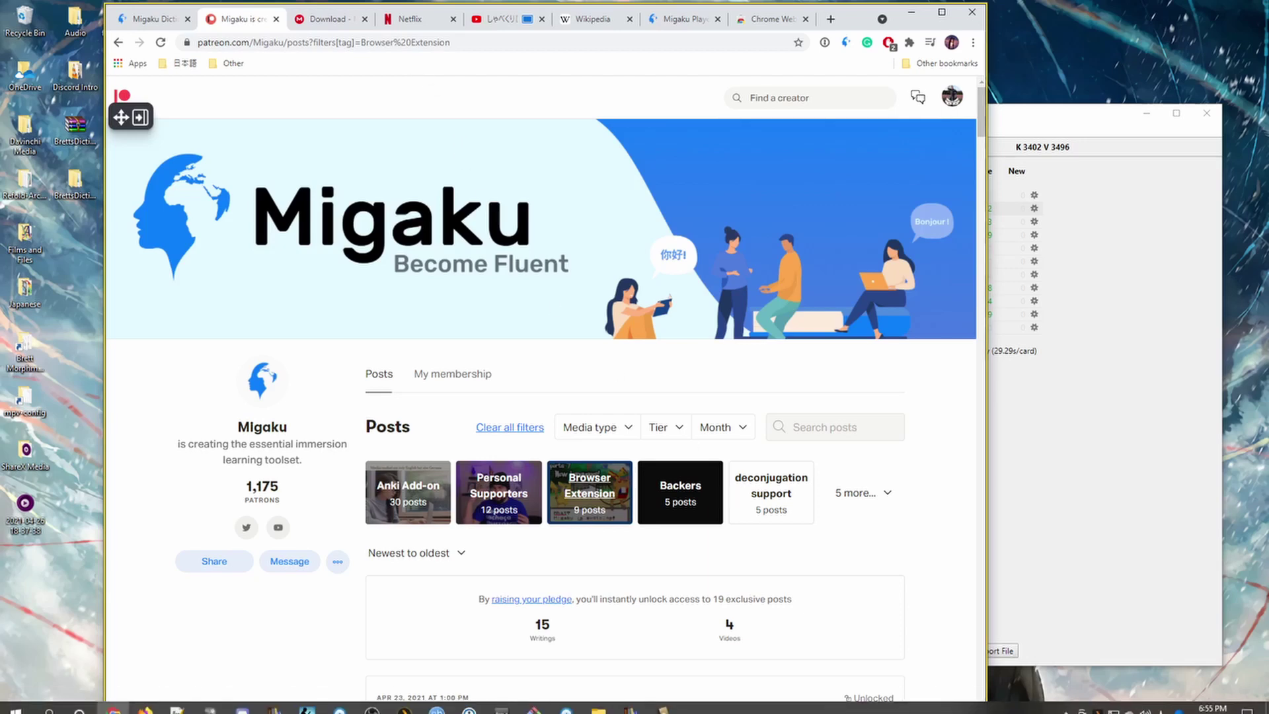
Check from the system tray that NordVPN is connected to Japan #587, then hide it.
left_click(1066, 700)
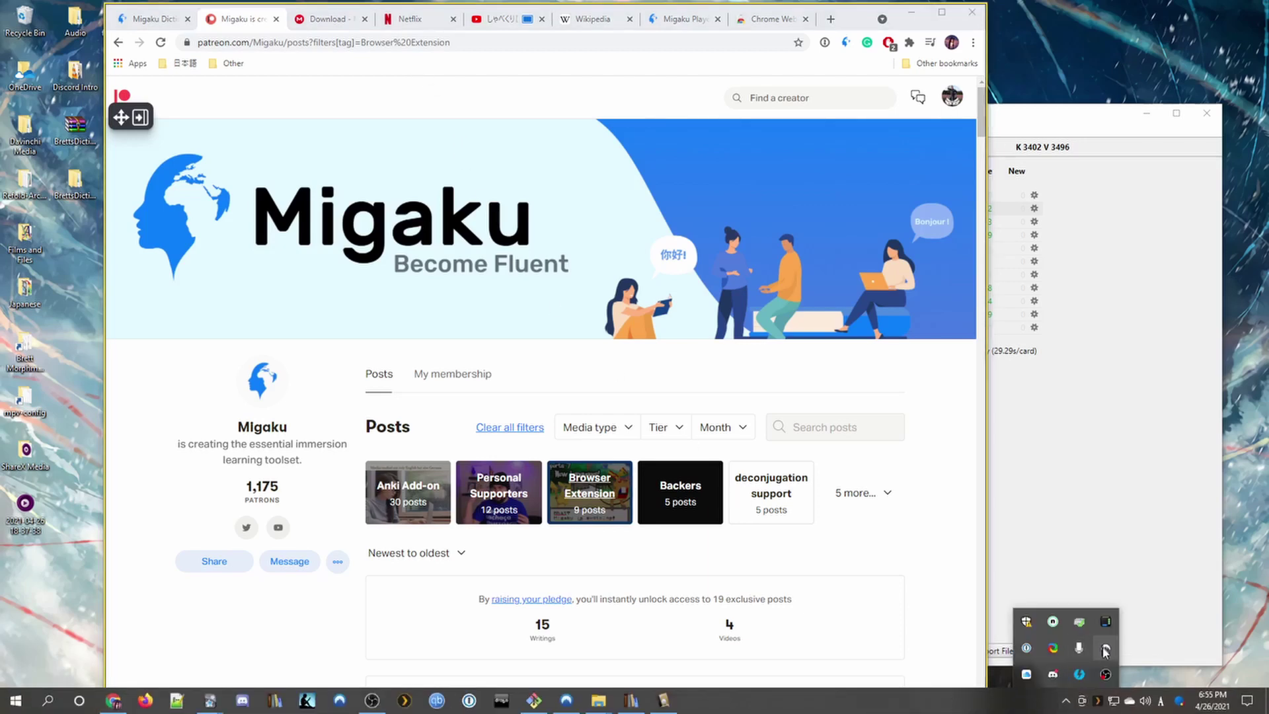
left_click(1105, 651)
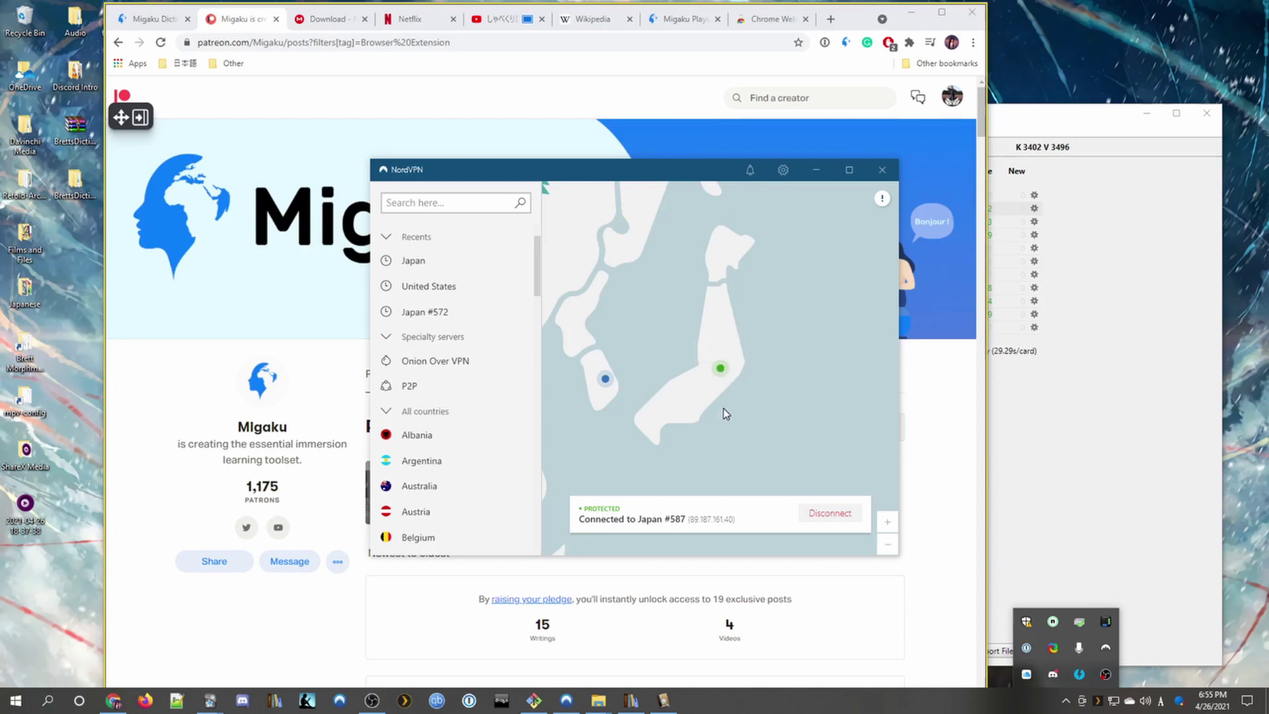
left_click(819, 171)
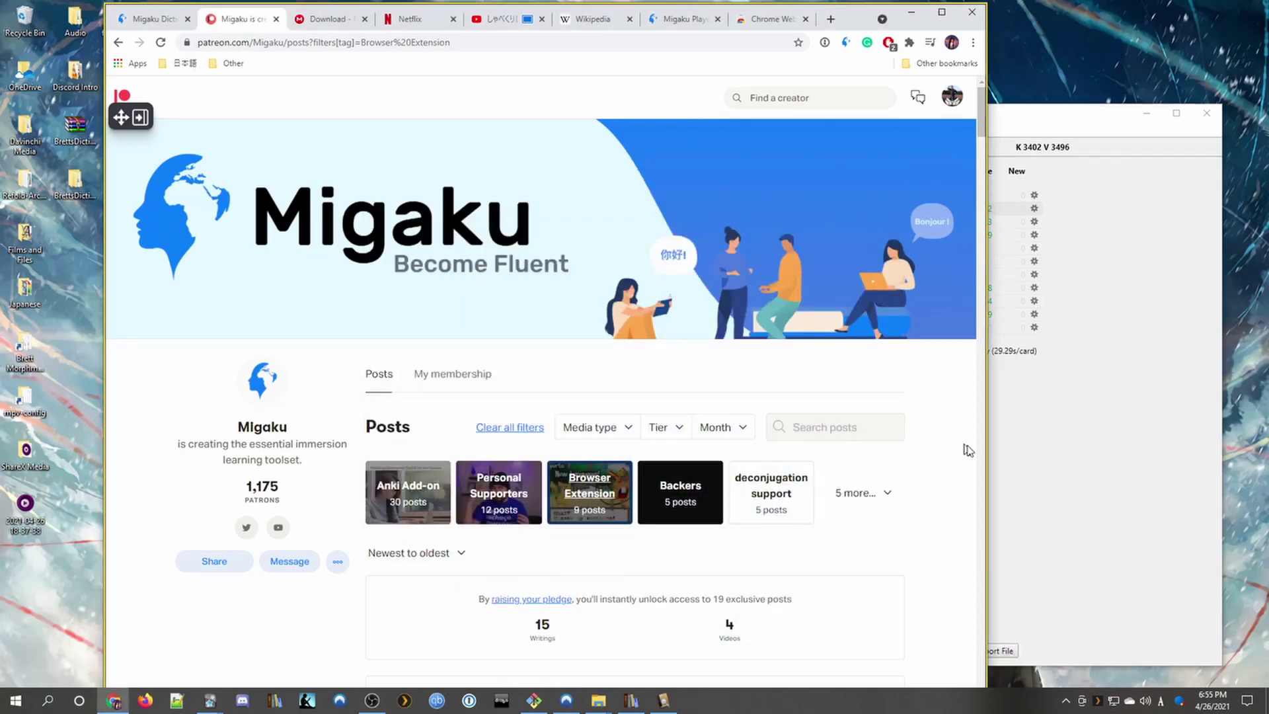
Return to the paused Good Morning Call S1:E4 episode and check its Episodes and Audio/Subtitles controls.
left_click(413, 19)
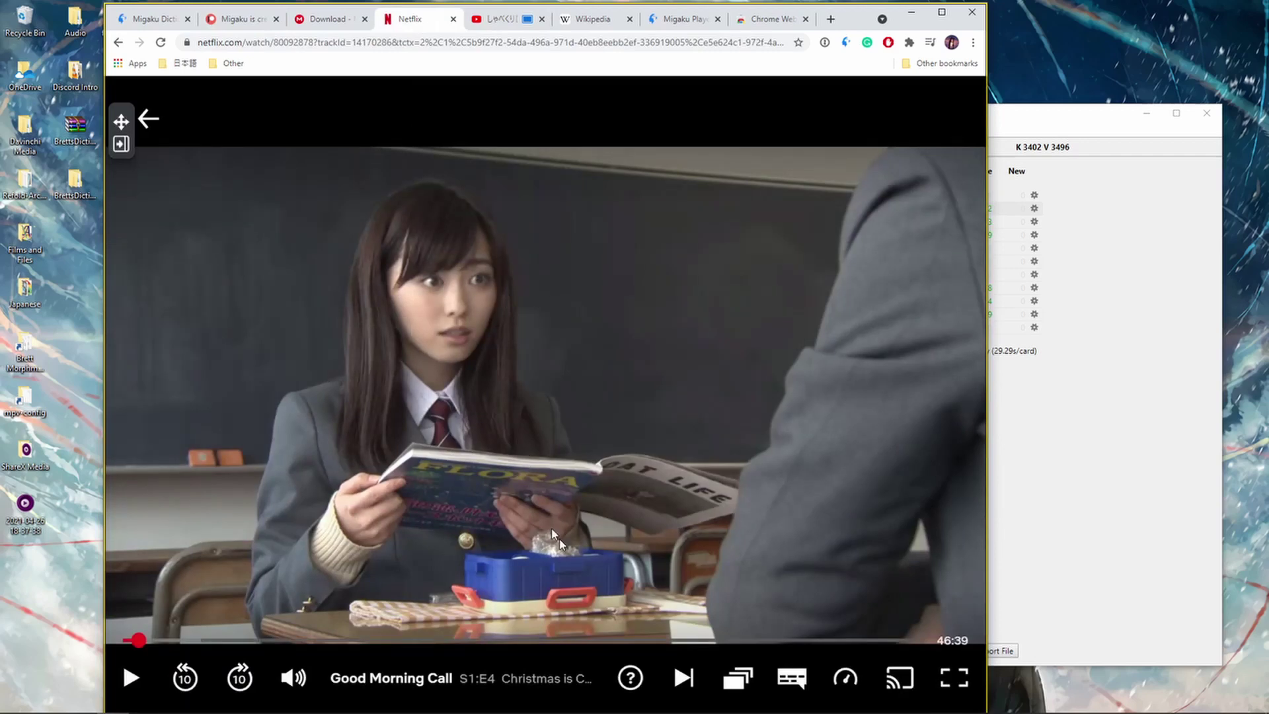
mouse_move(739, 684)
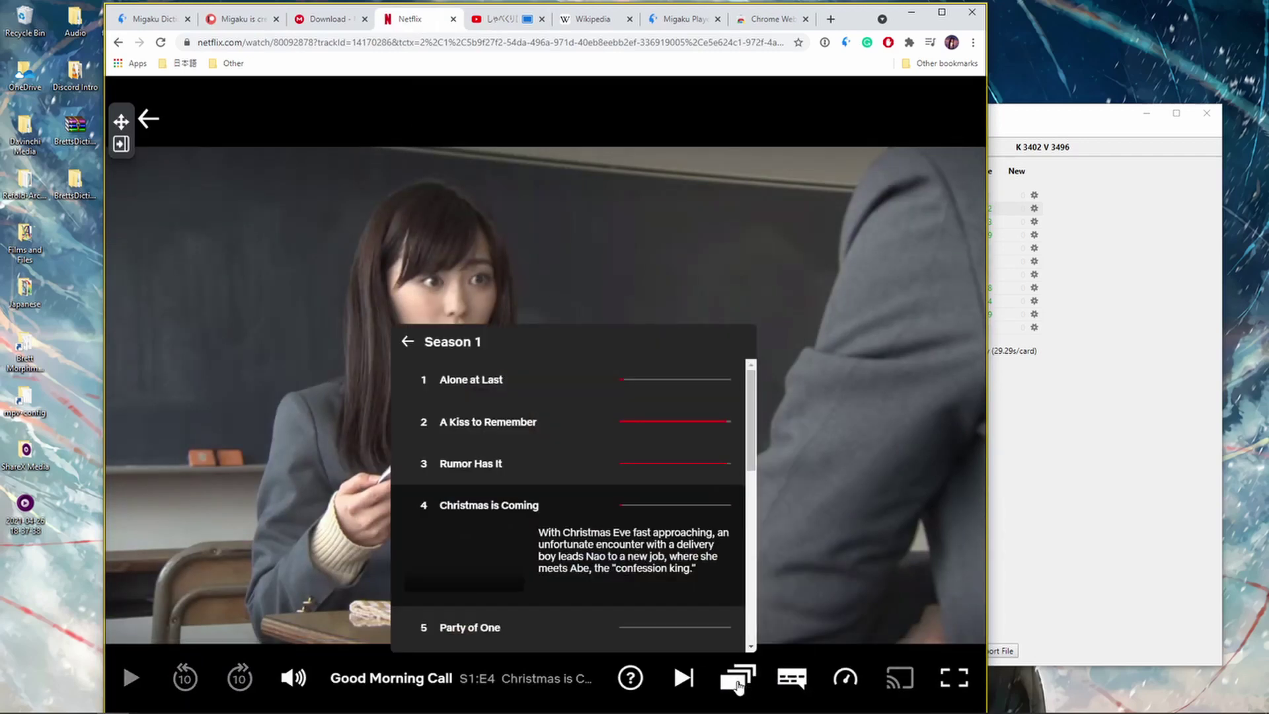
mouse_move(789, 681)
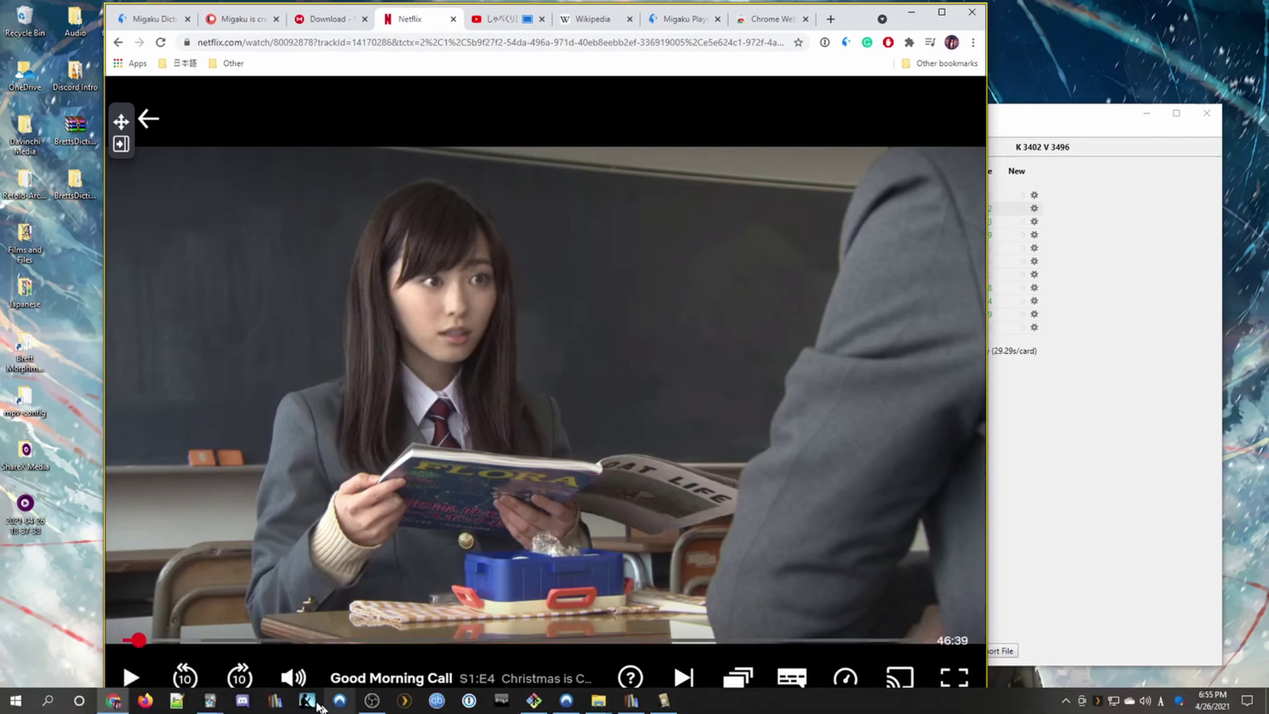
Bring up Discord, switch to the Refold - 日本語 (JP) server and open #media-rules.
left_click(243, 703)
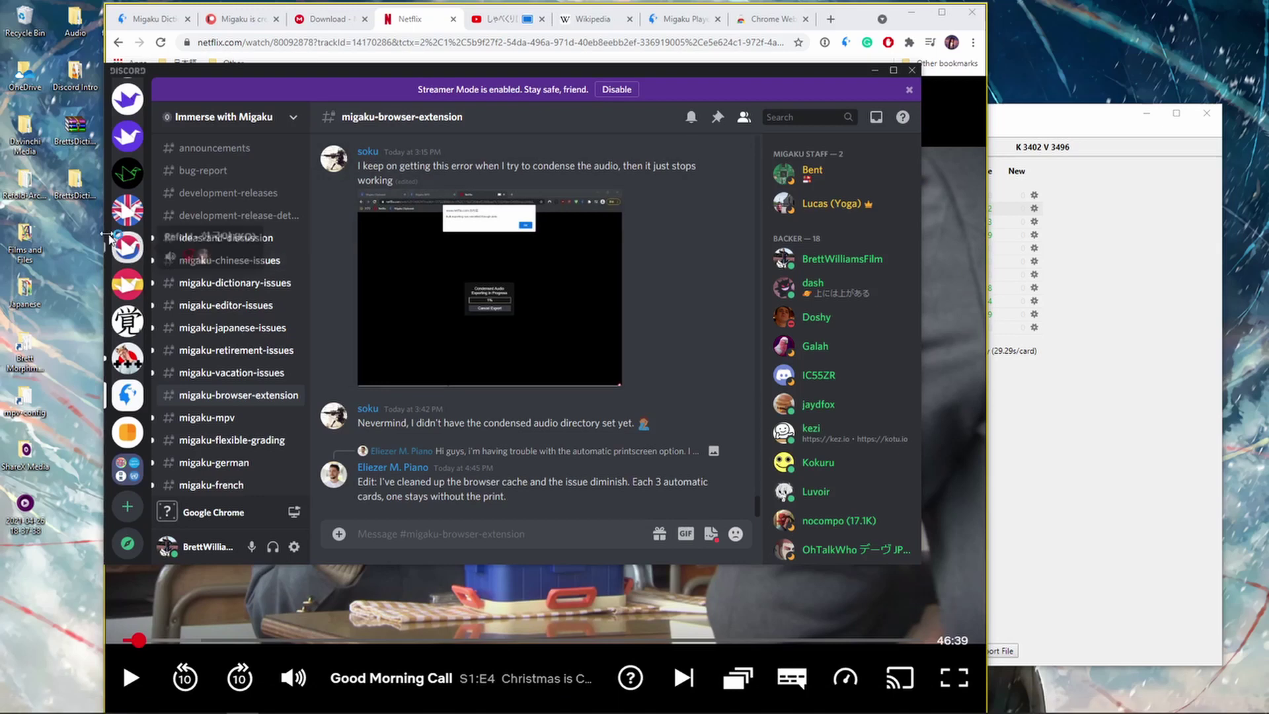
scroll(127, 198, "up", 3)
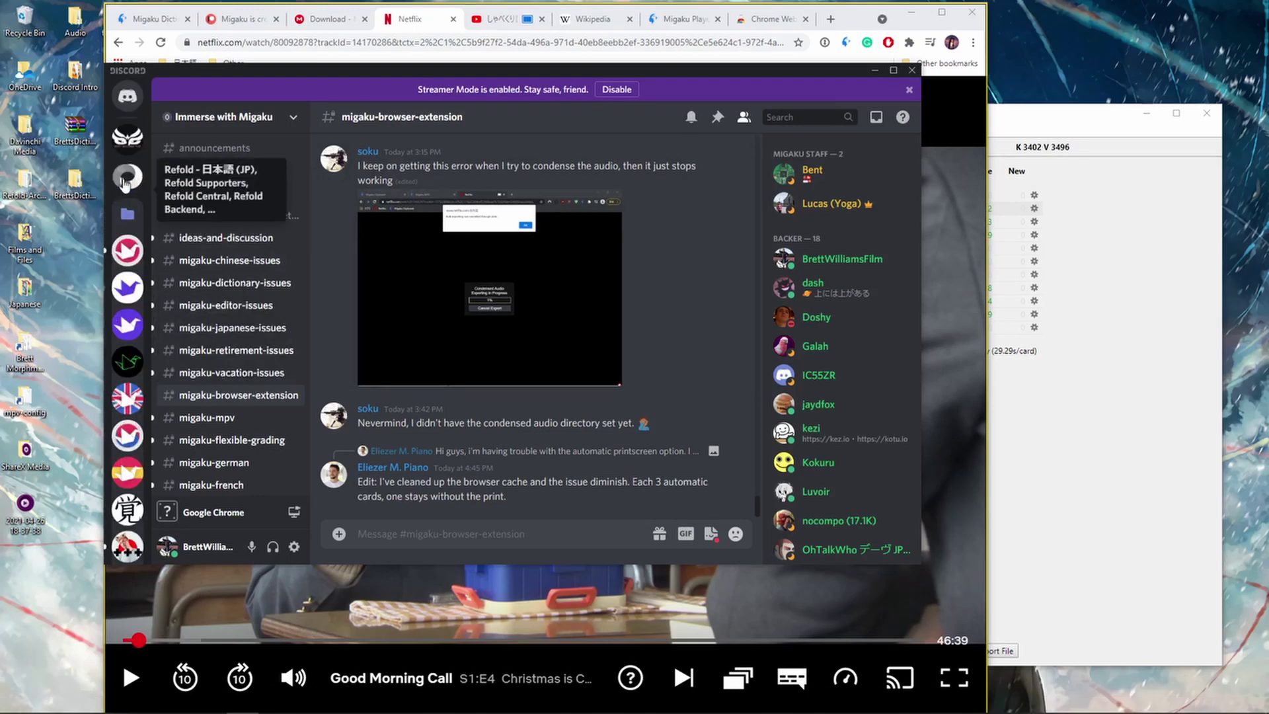
left_click(130, 252)
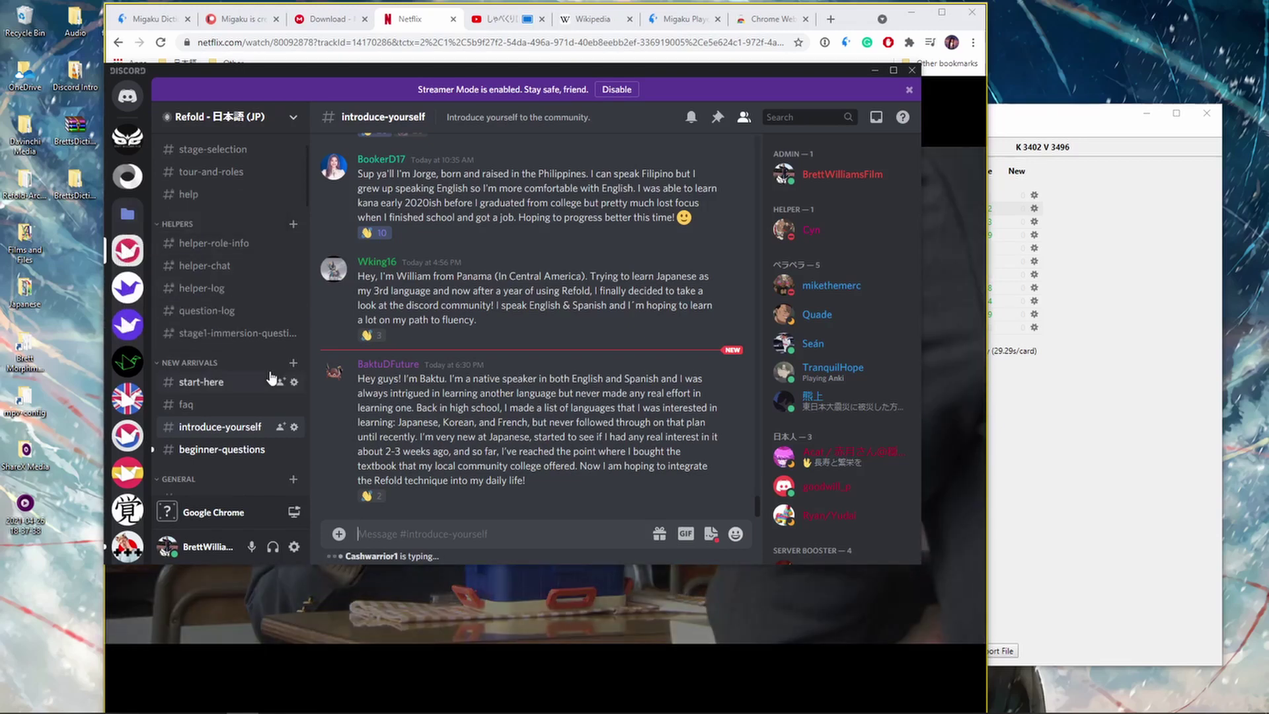
scroll(248, 248, "down", 2)
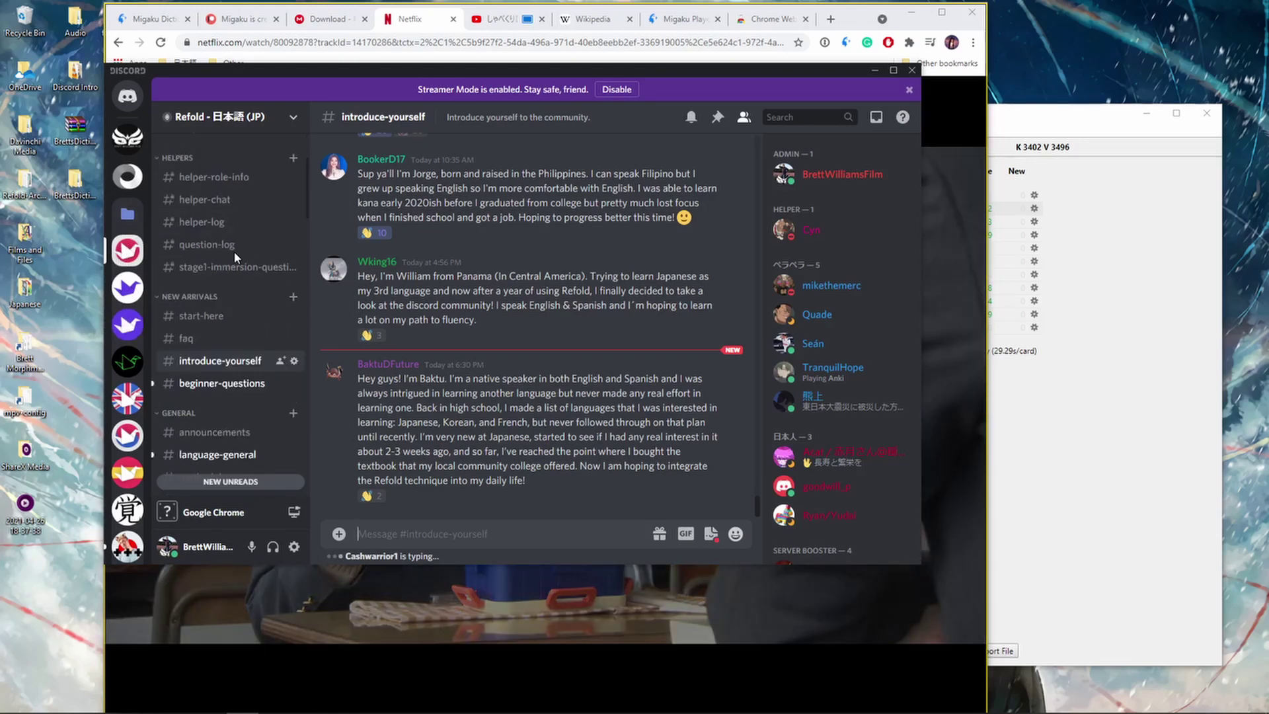
scroll(234, 257, "down", 8)
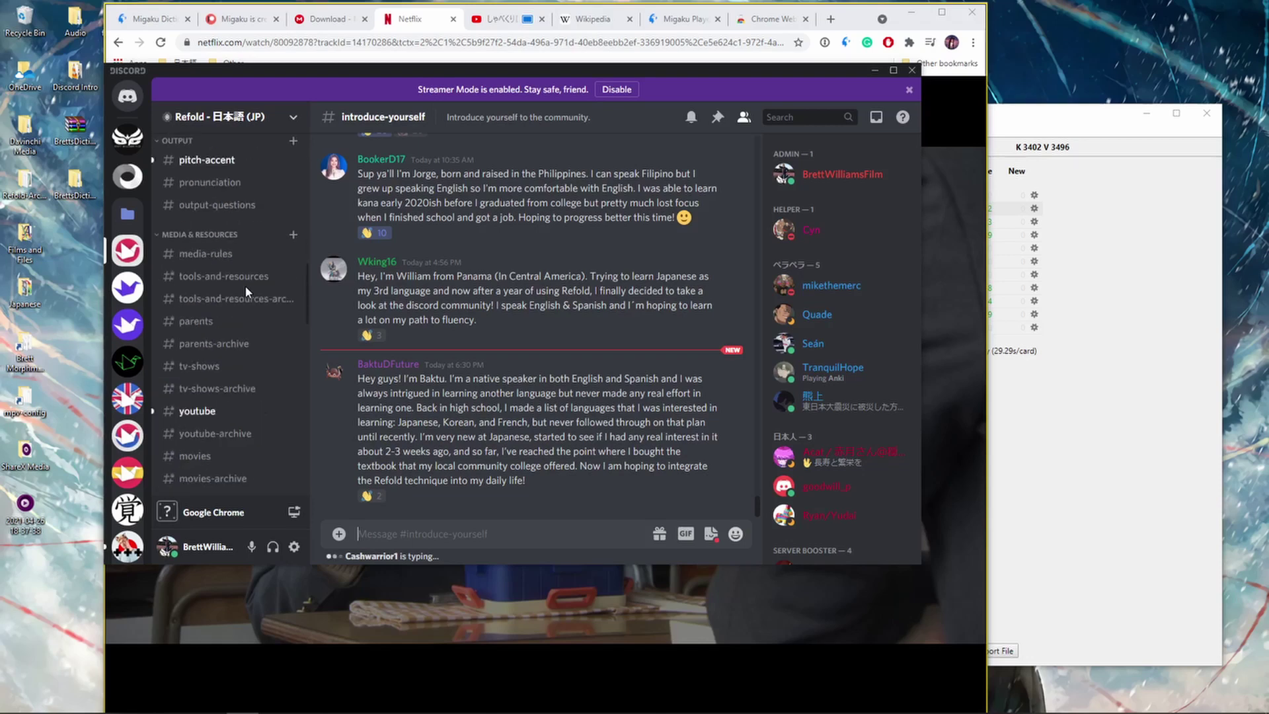
left_click(226, 249)
scroll(204, 311, "up", 2)
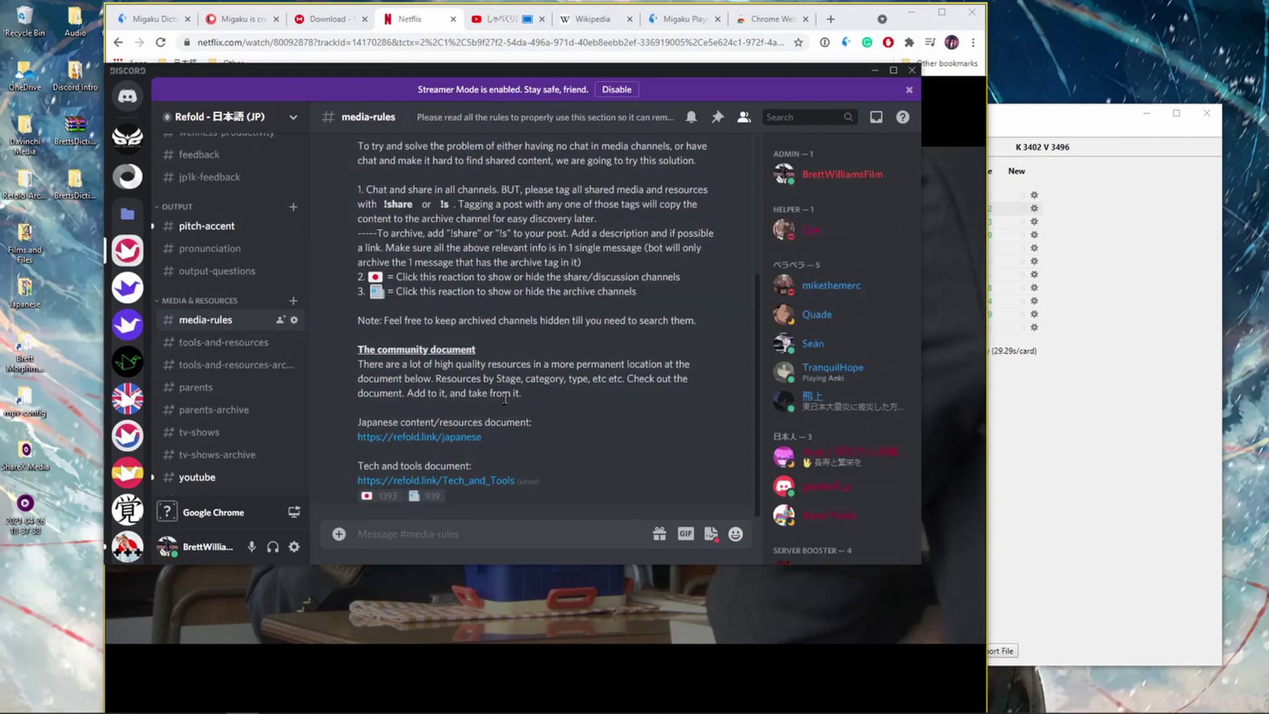
Open the refold.link/japanese document and scroll down to 'VPN that work with Netflix'.
left_click(415, 437)
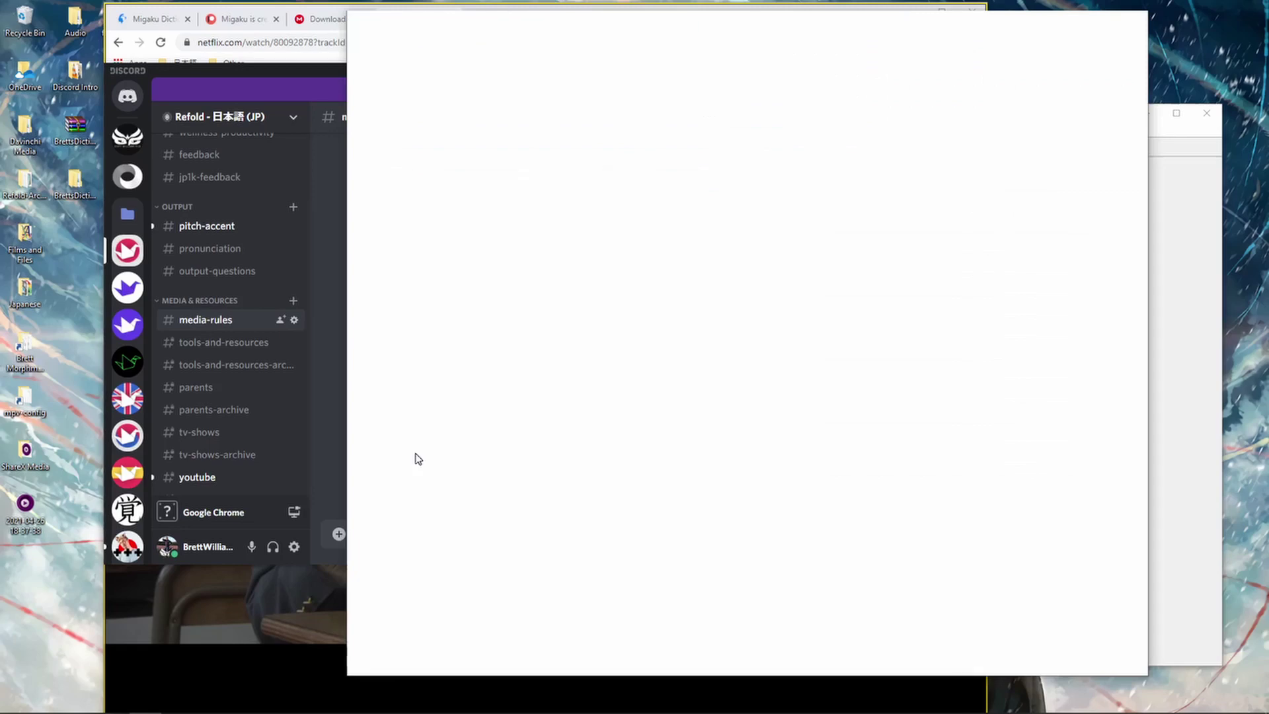
scroll(817, 344, "down", 20)
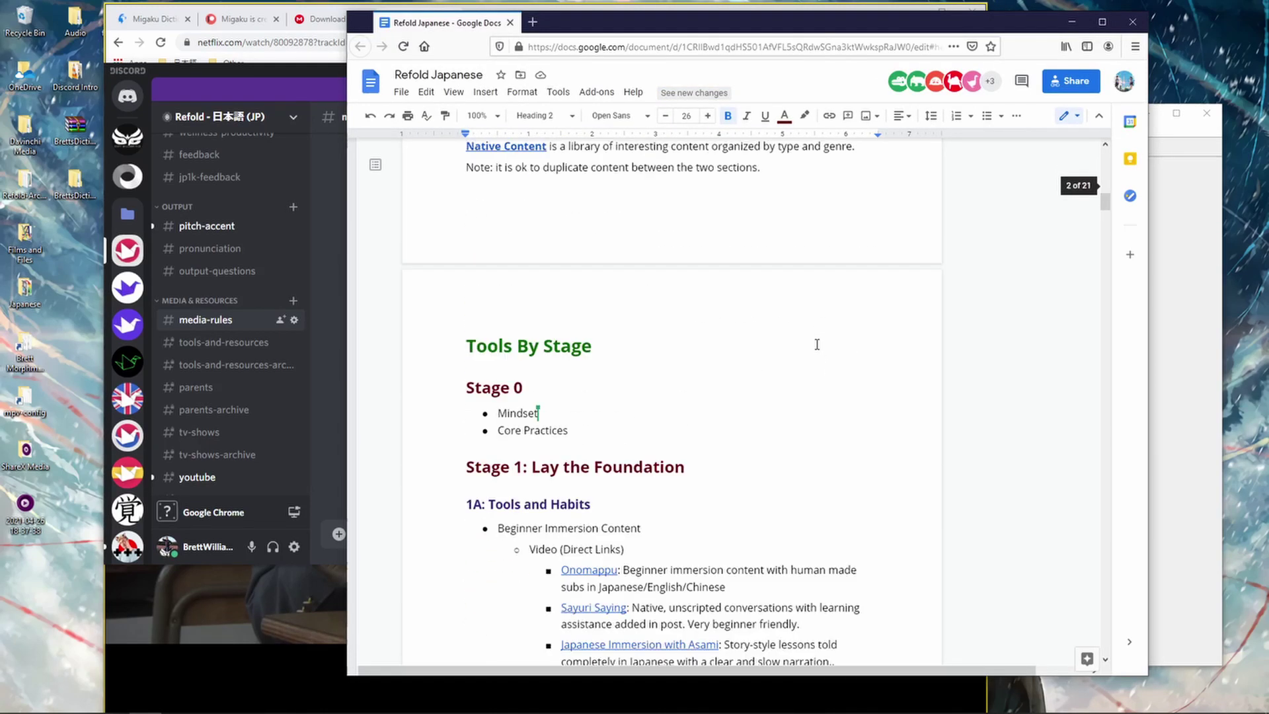
scroll(817, 344, "down", 20)
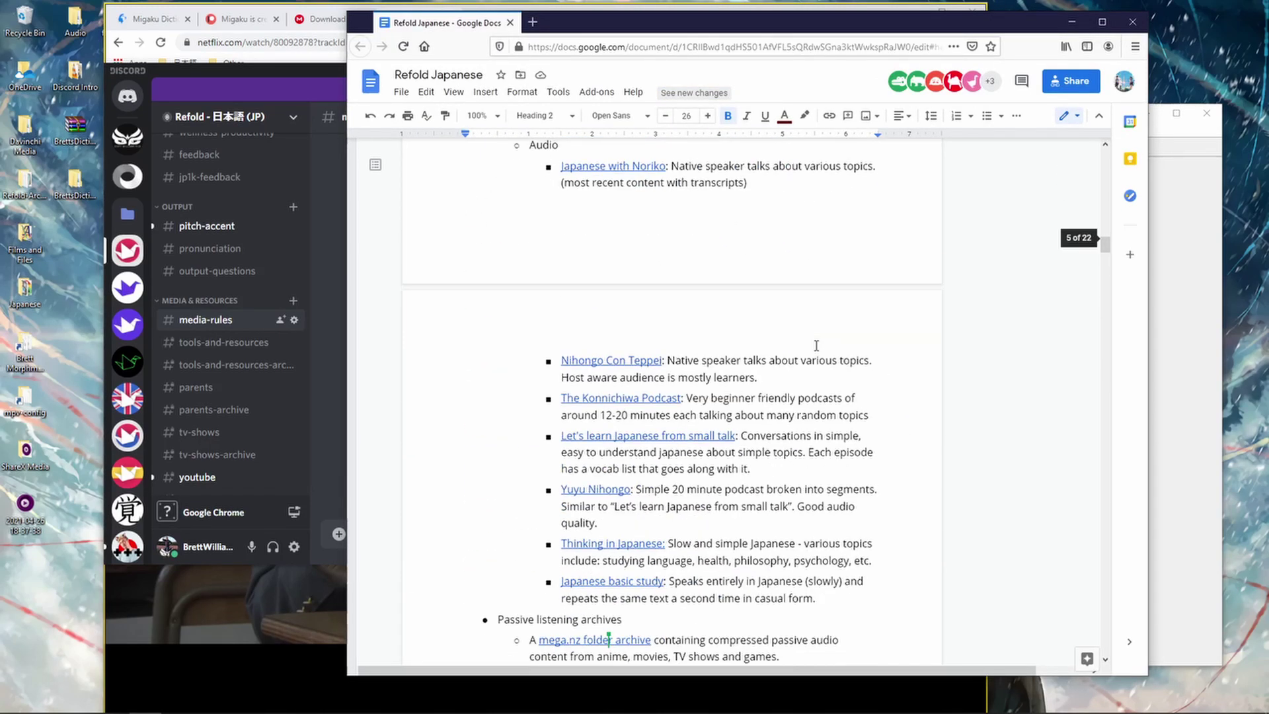
scroll(816, 344, "down", 15)
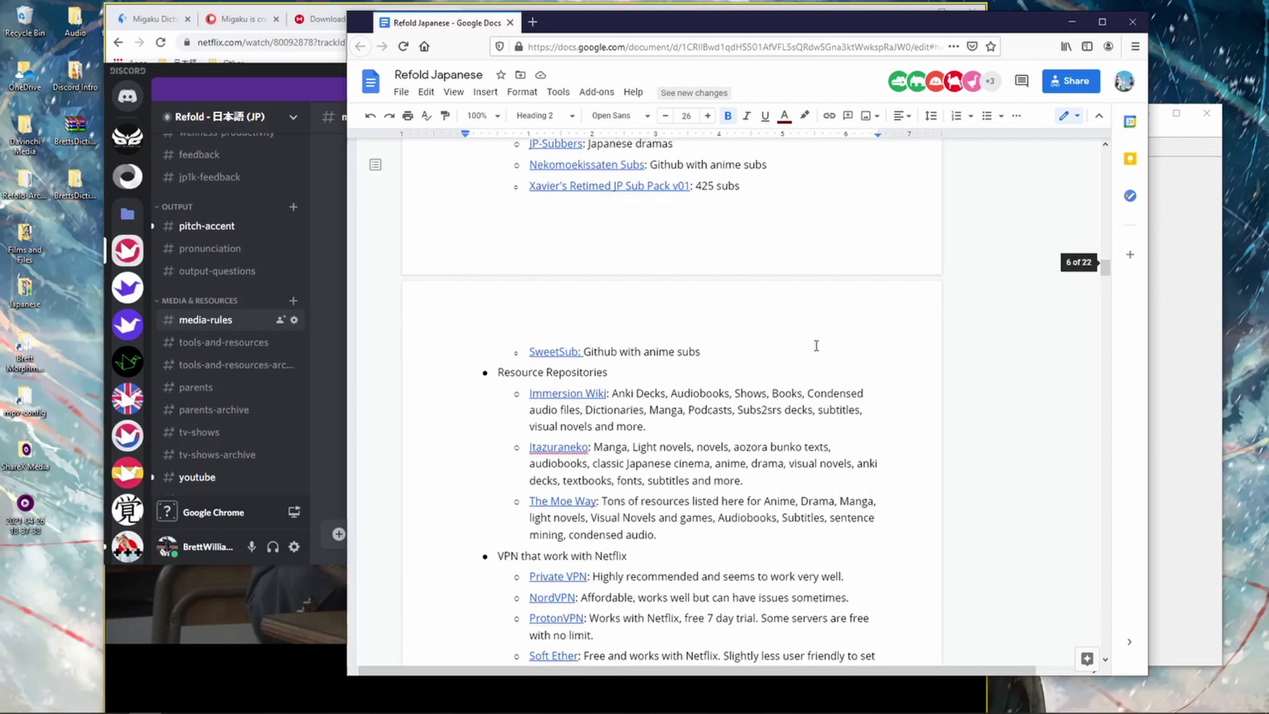
scroll(817, 344, "down", 3)
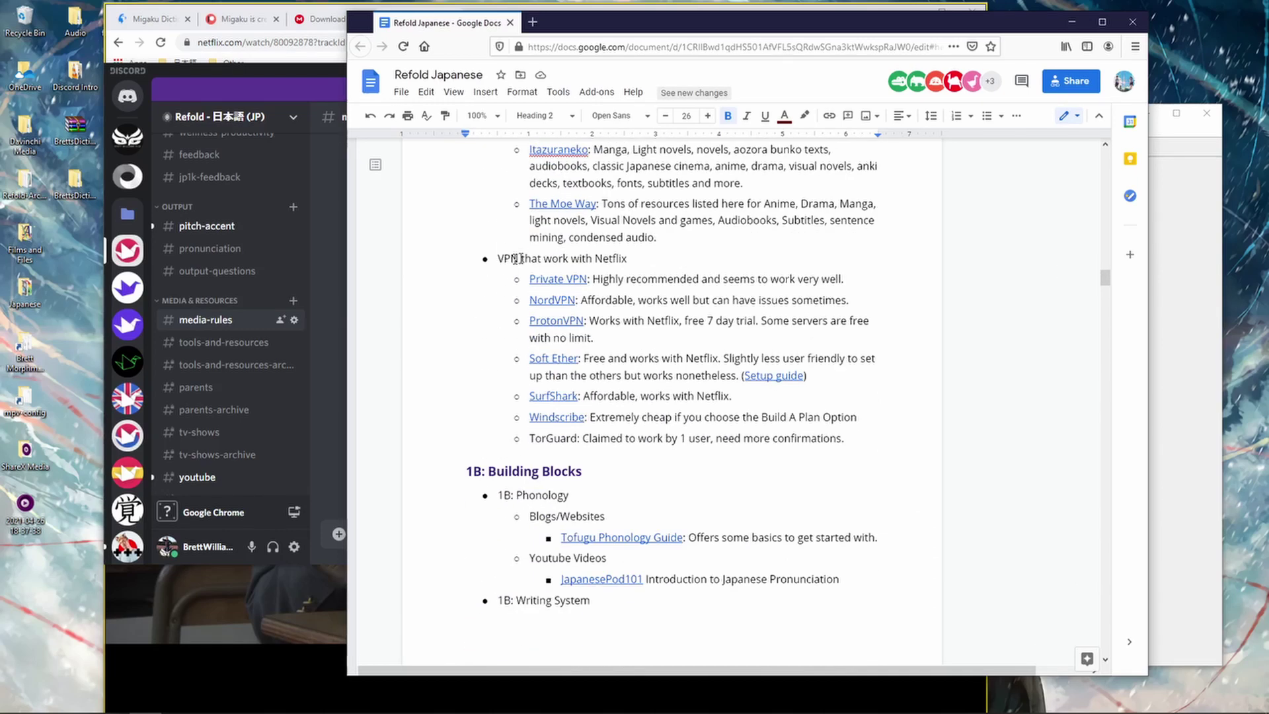
Select the Soft Ether entry and add a period after 'nonetheless'.
left_click_drag(846, 437, 502, 257)
left_click(644, 320)
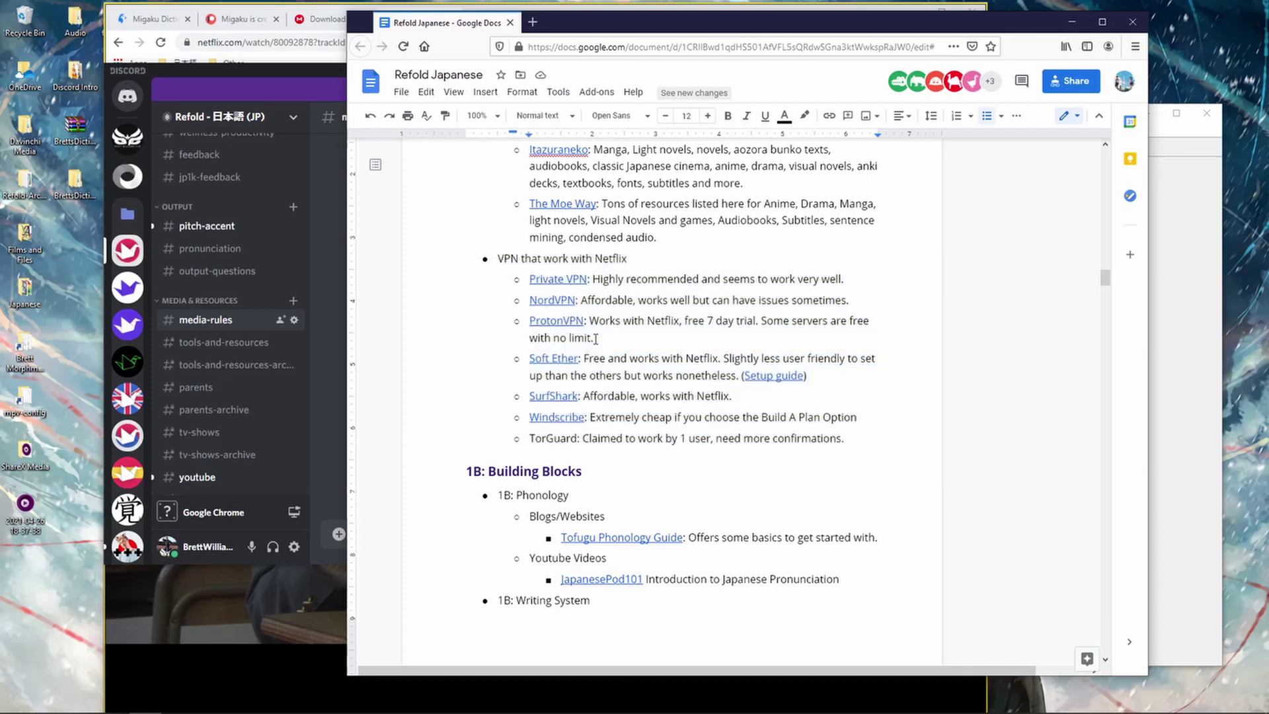
left_click_drag(523, 359, 826, 382)
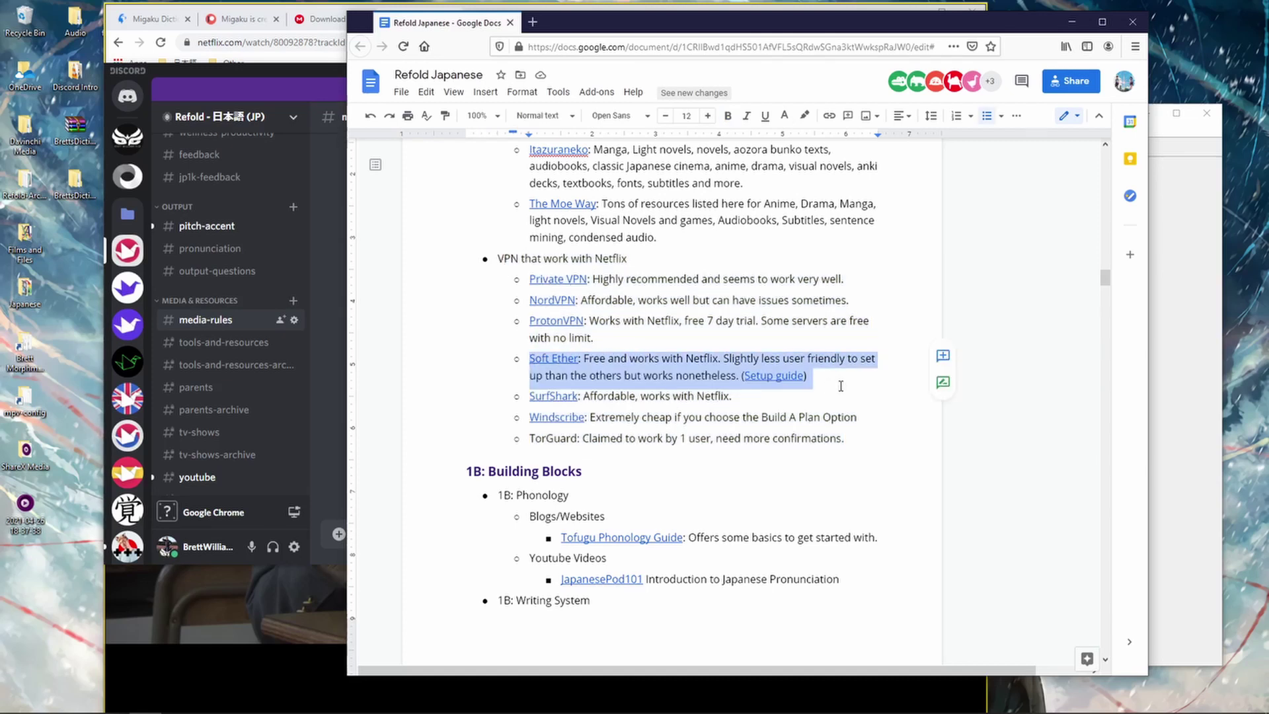
left_click(821, 376)
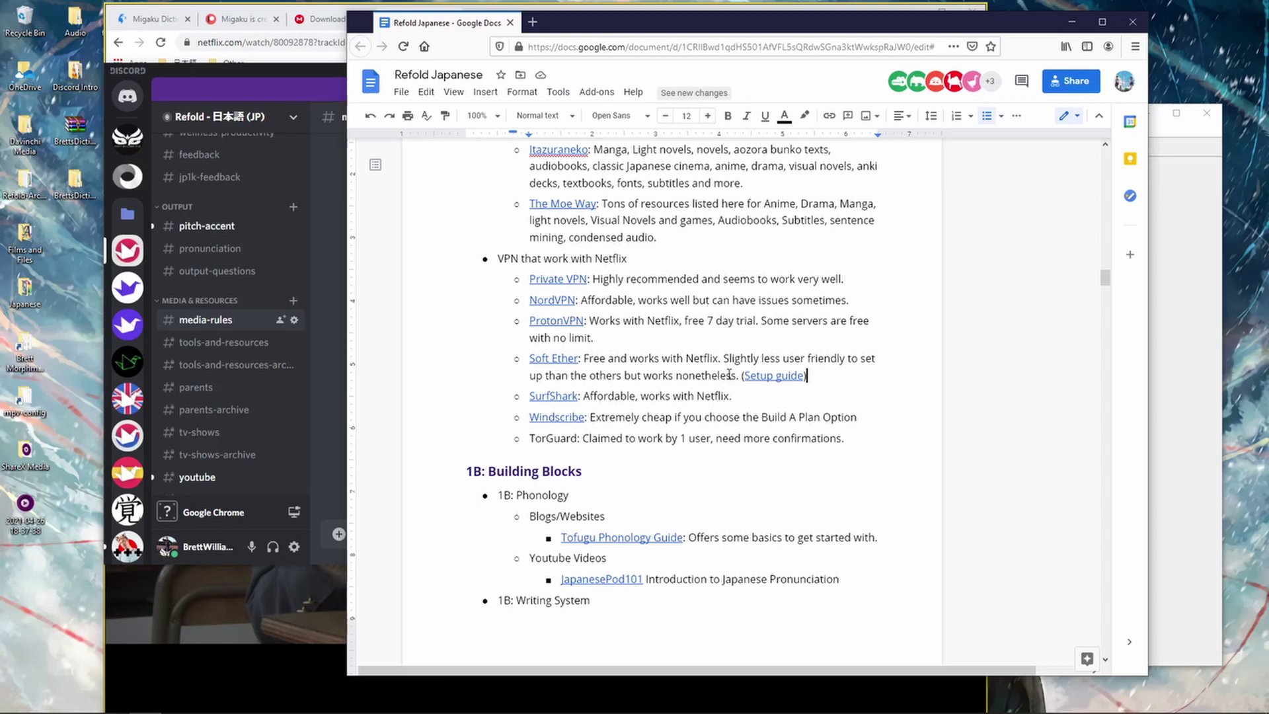
triple_click(777, 372)
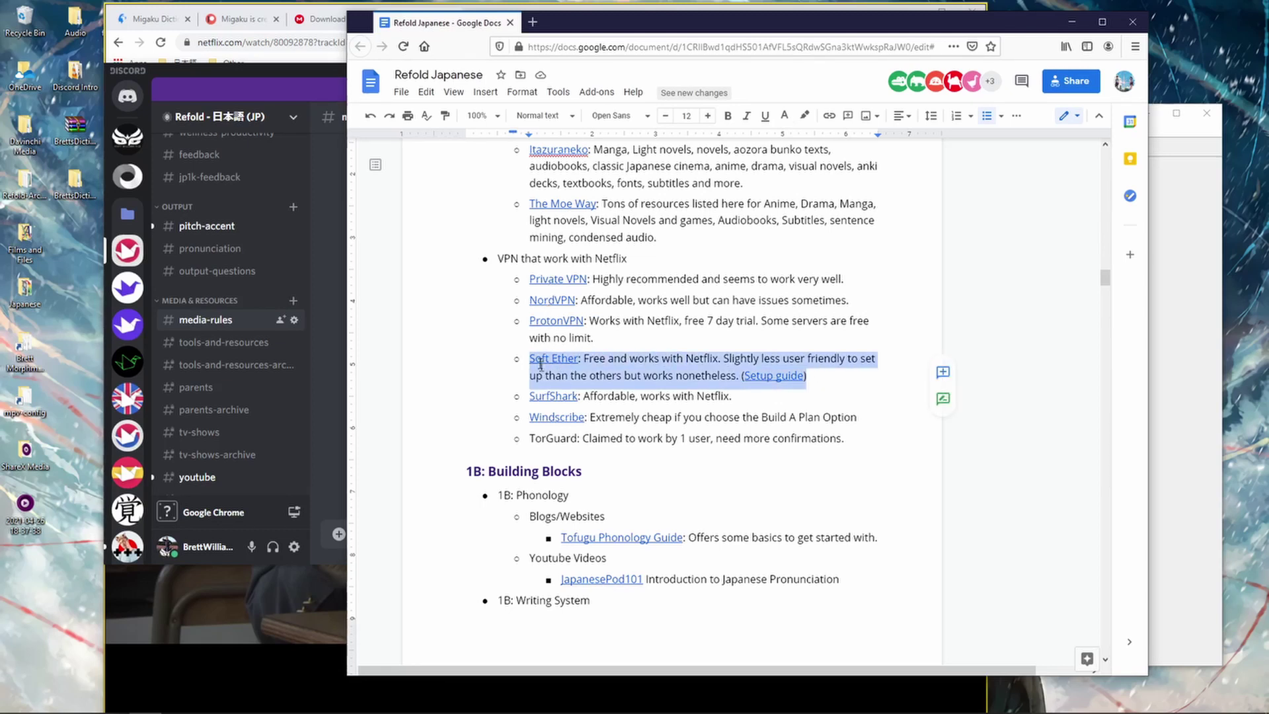
left_click(736, 375)
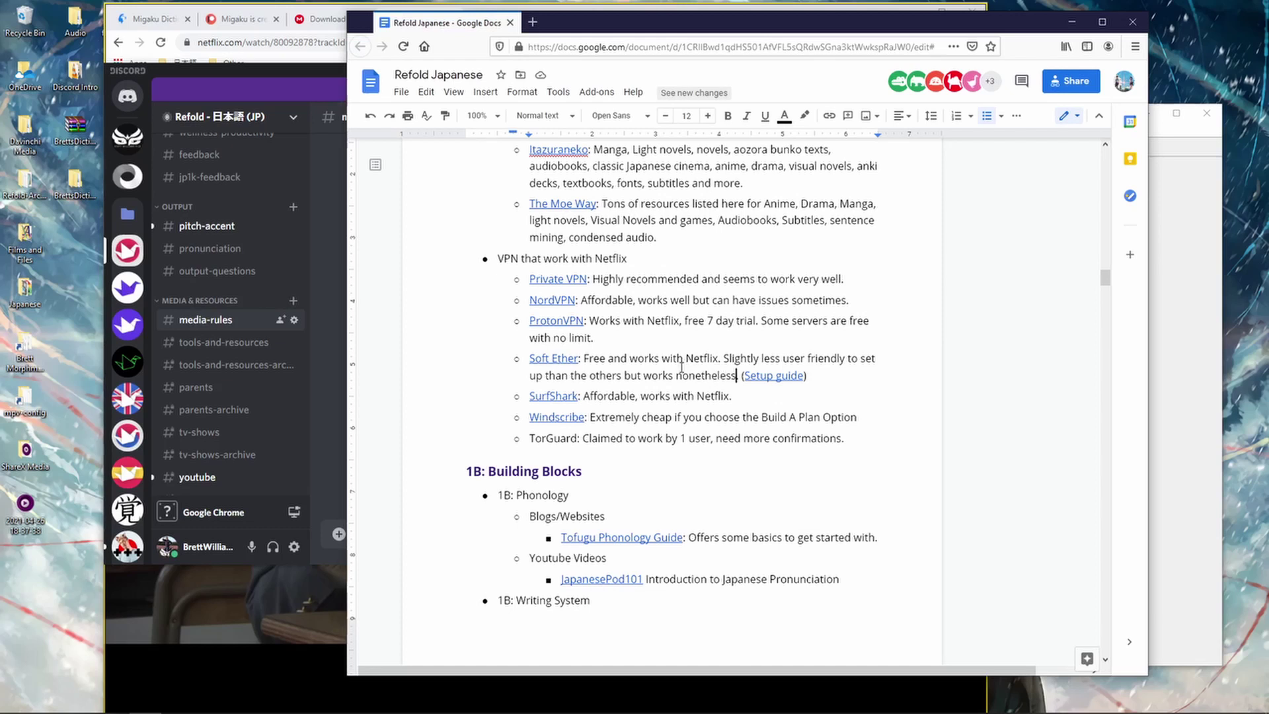
type(".")
Select the VPN entries from Private VPN to TorGuard, then dismiss the NordVPN link preview.
left_click_drag(847, 440, 502, 283)
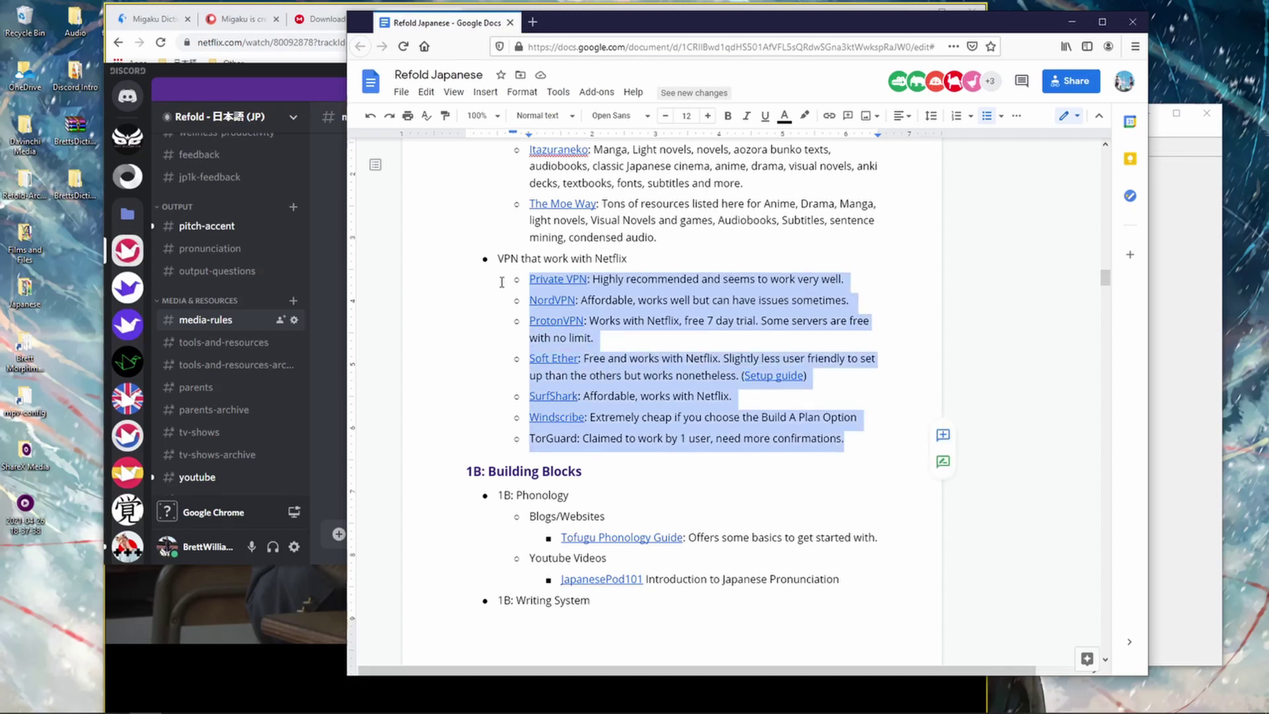
left_click(550, 300)
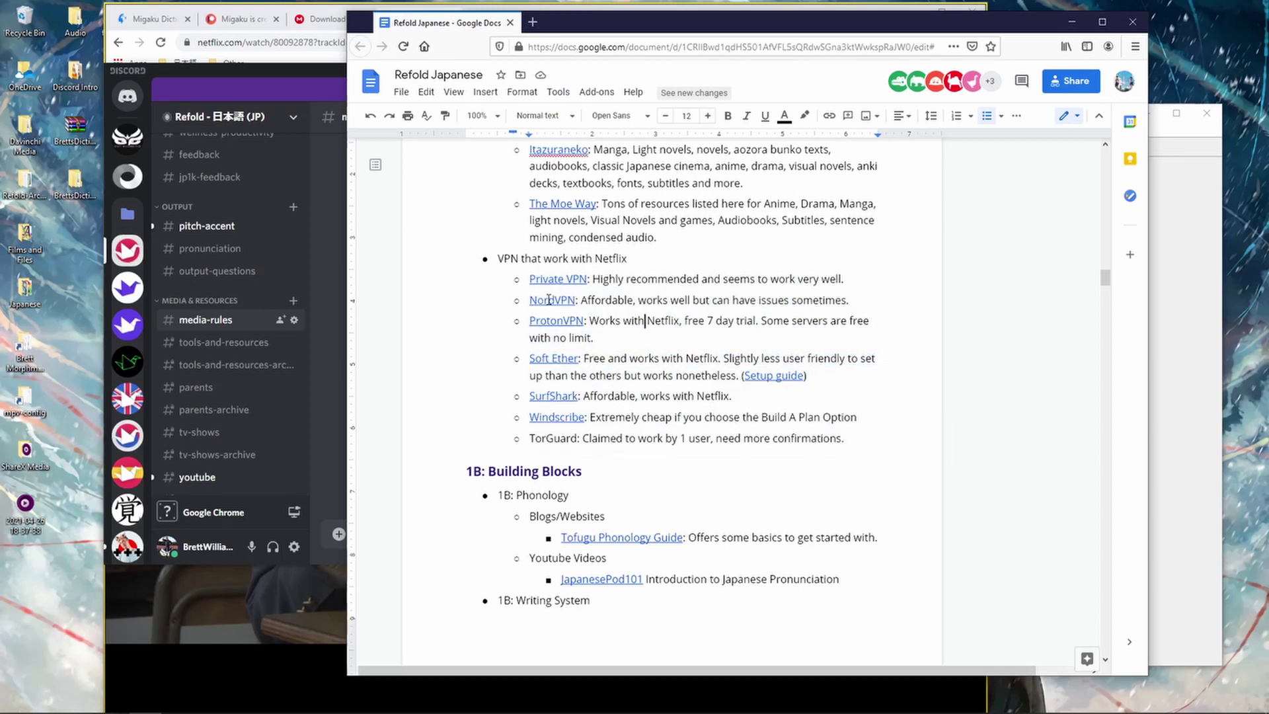
left_click(606, 299)
Study the 2. Japanese deck, reveal the 憎む card's answer, and expand then collapse Monolingual Definition.
left_click(1072, 22)
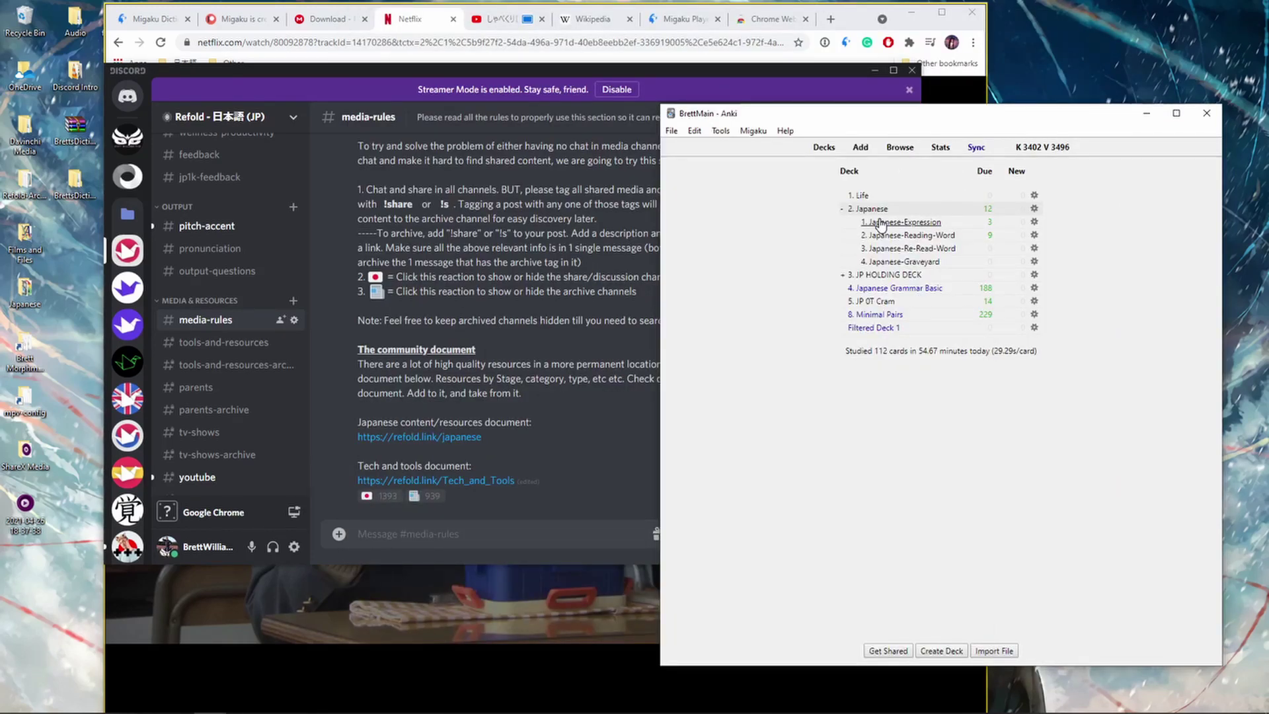
left_click(874, 209)
left_click(1014, 223)
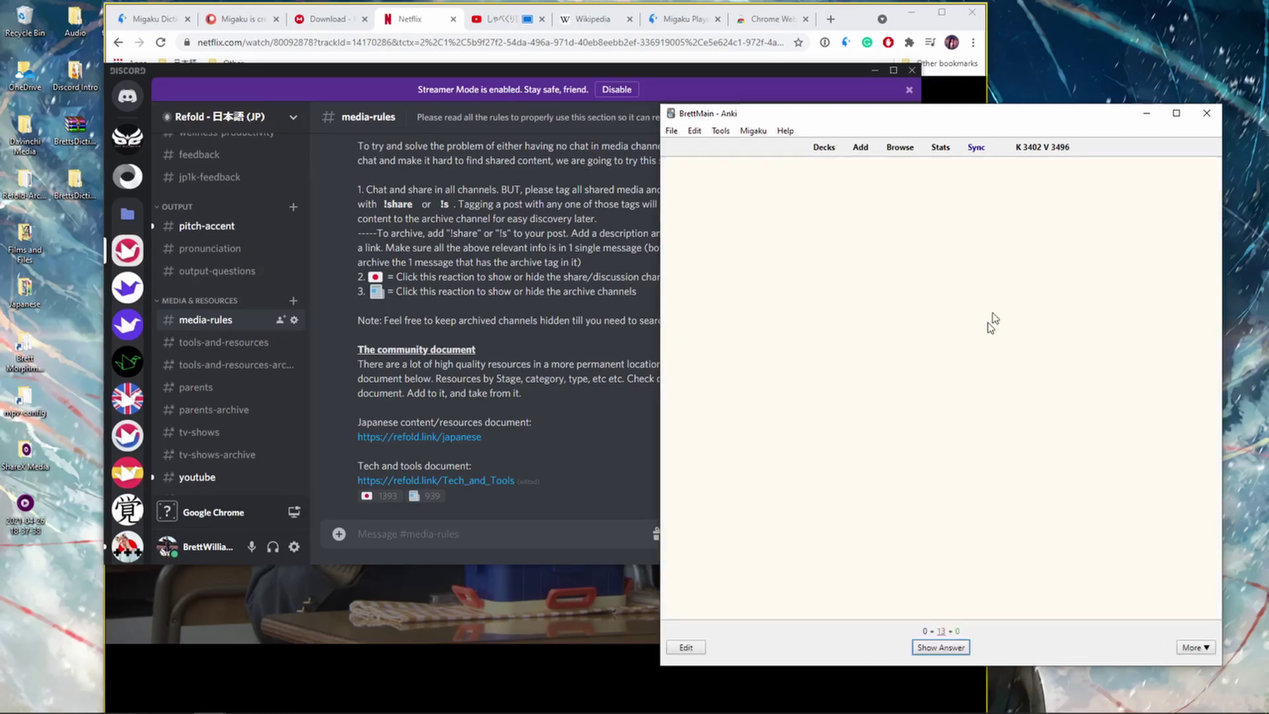
left_click(940, 647)
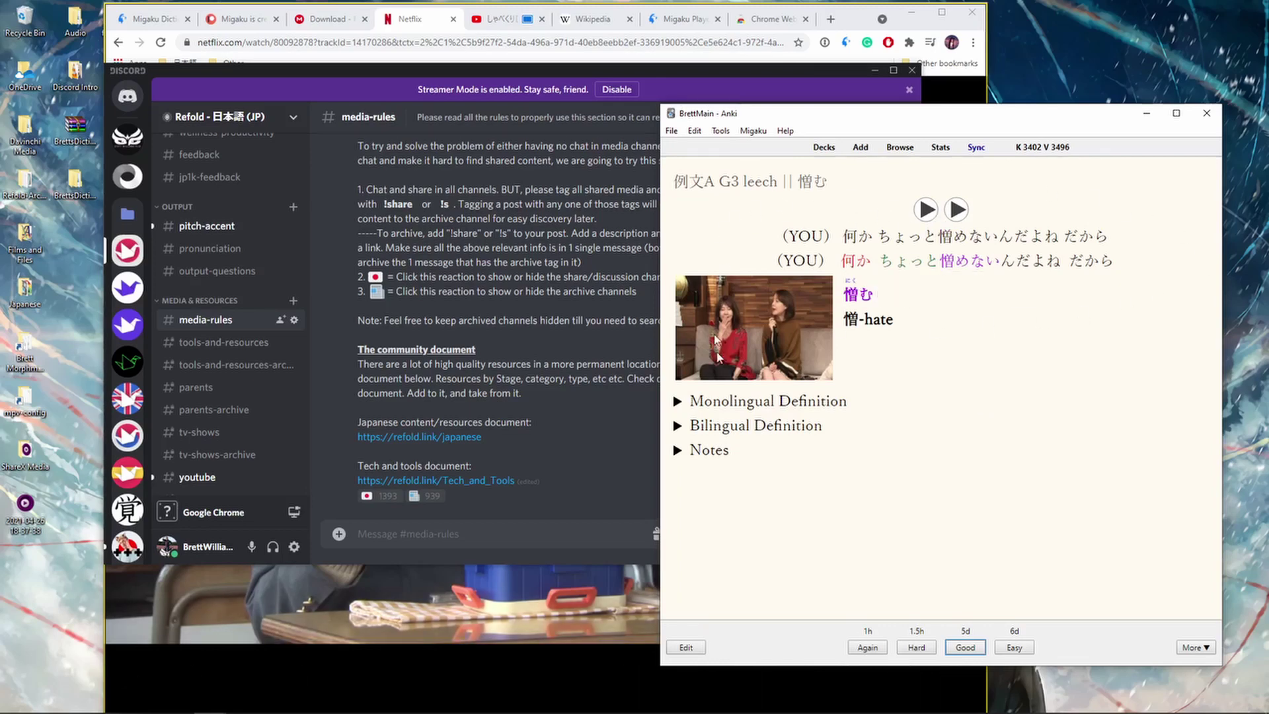
left_click(741, 401)
left_click(741, 401)
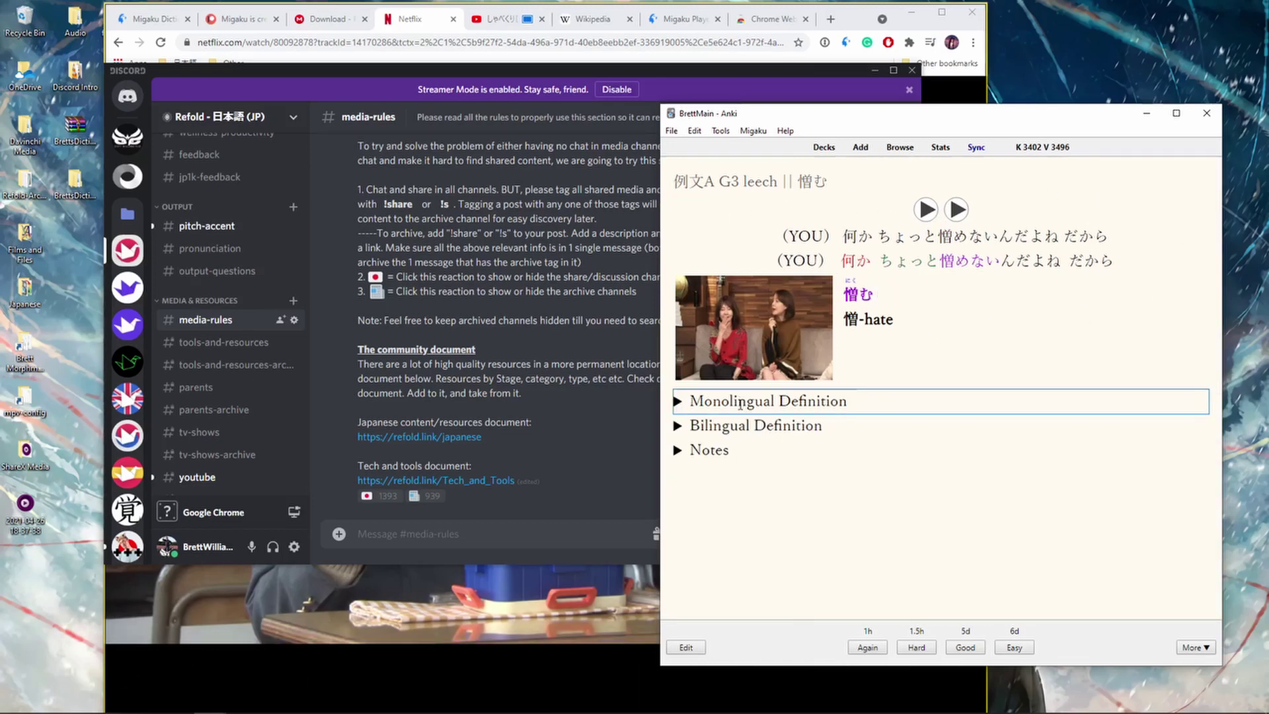